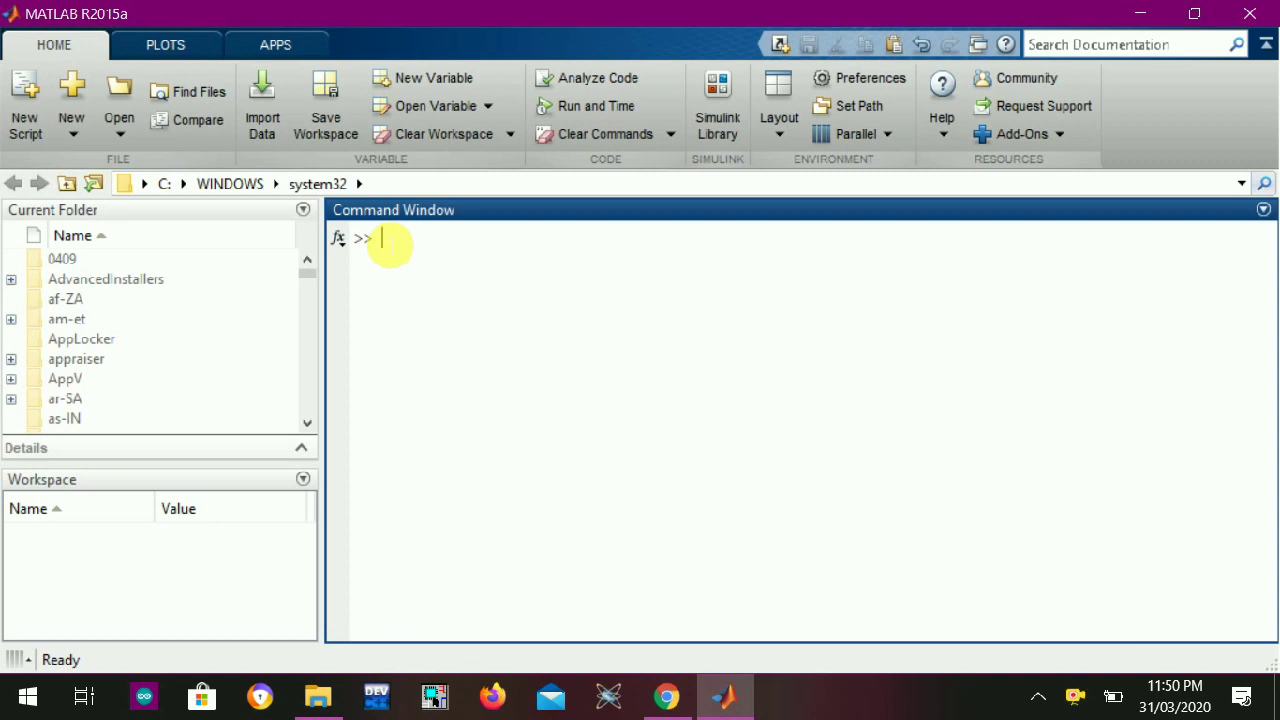
Run the simulink command in the Command Window to launch the Simulink Library Browser
left_click(73, 138)
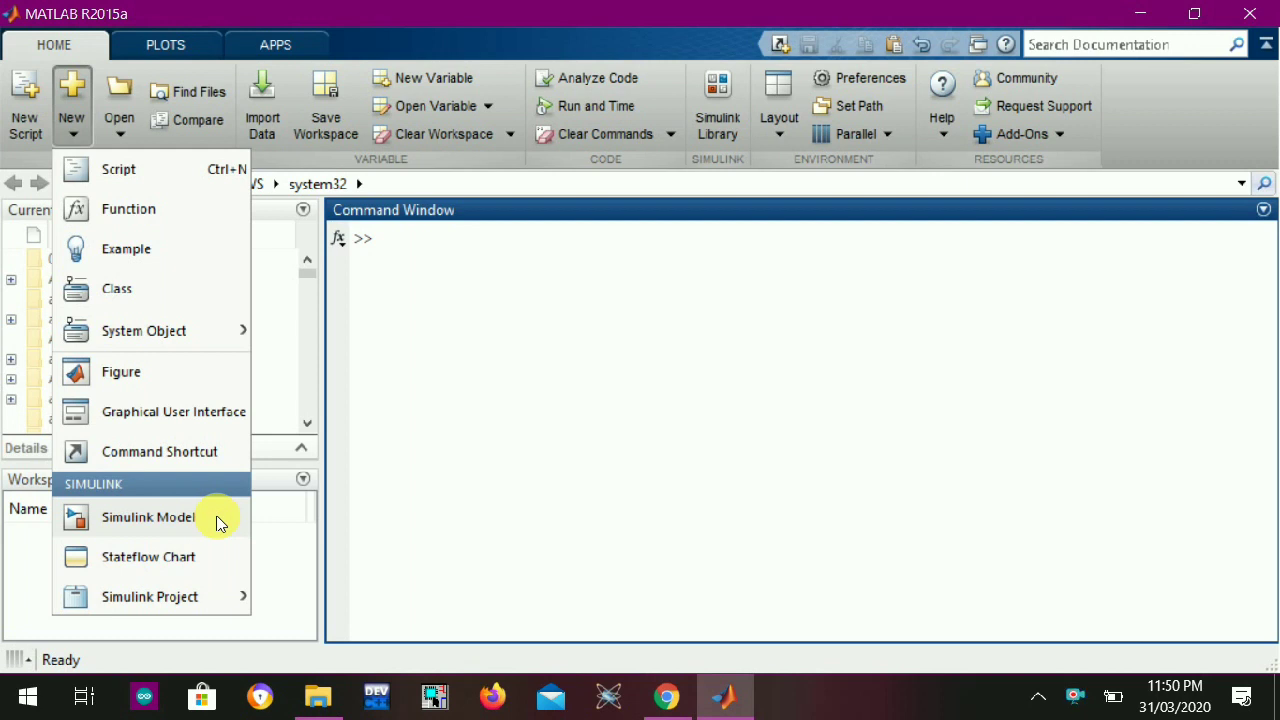
left_click(439, 364)
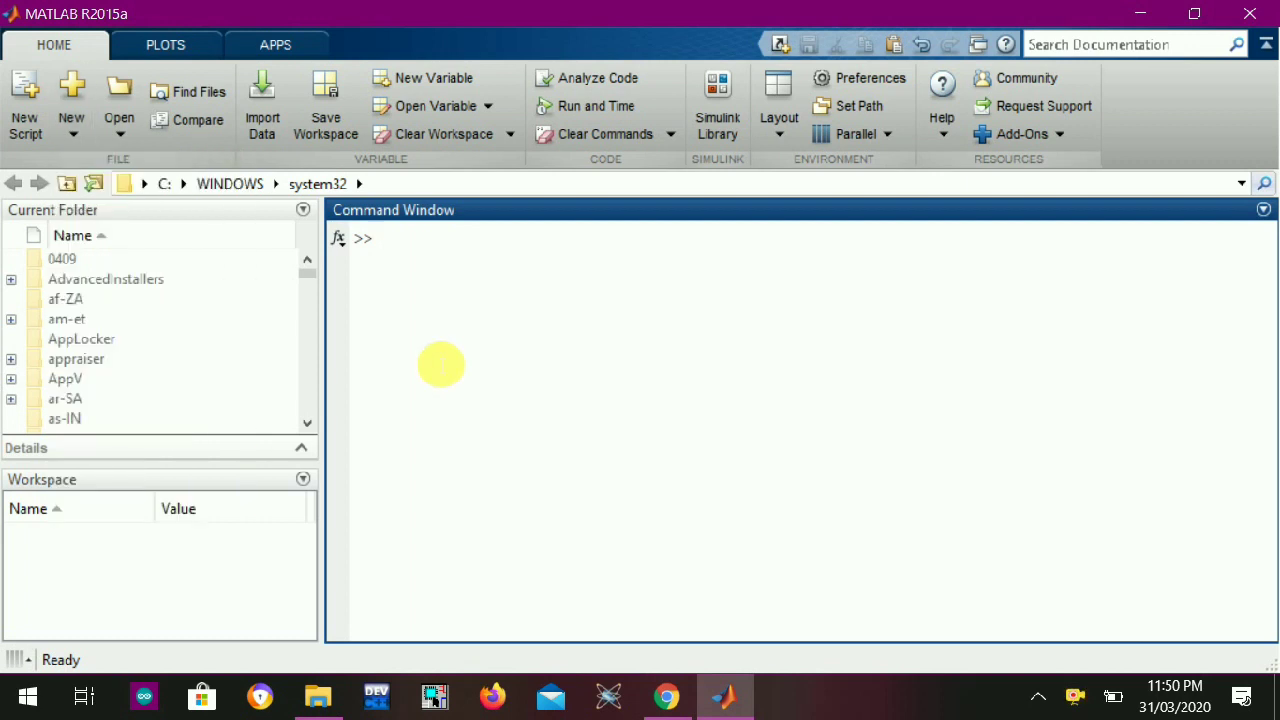
type("simulink")
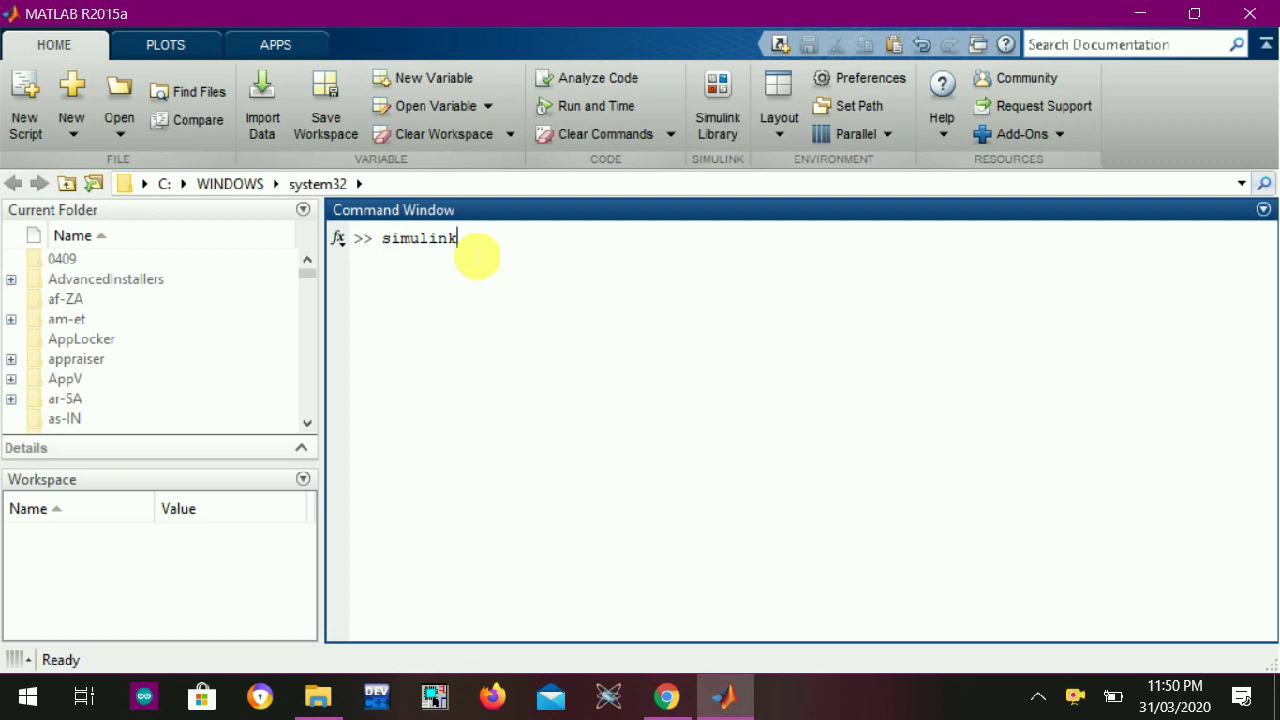
left_click(70, 120)
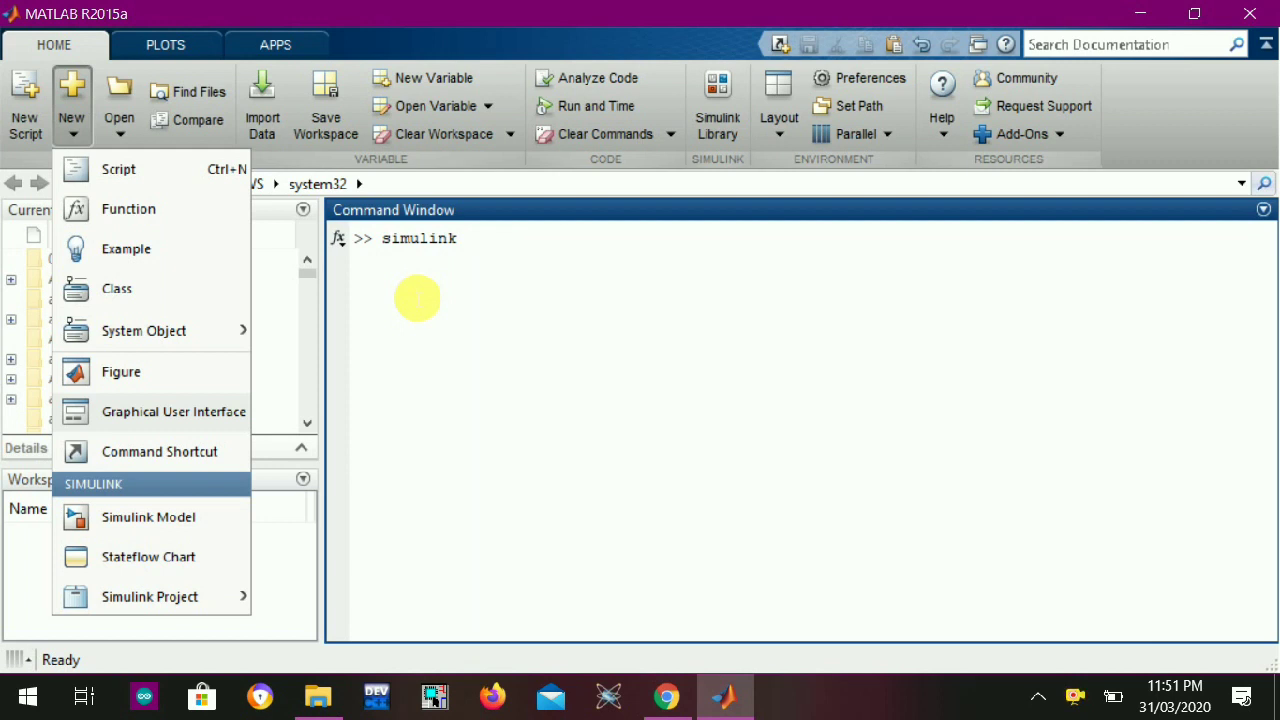
left_click(499, 266)
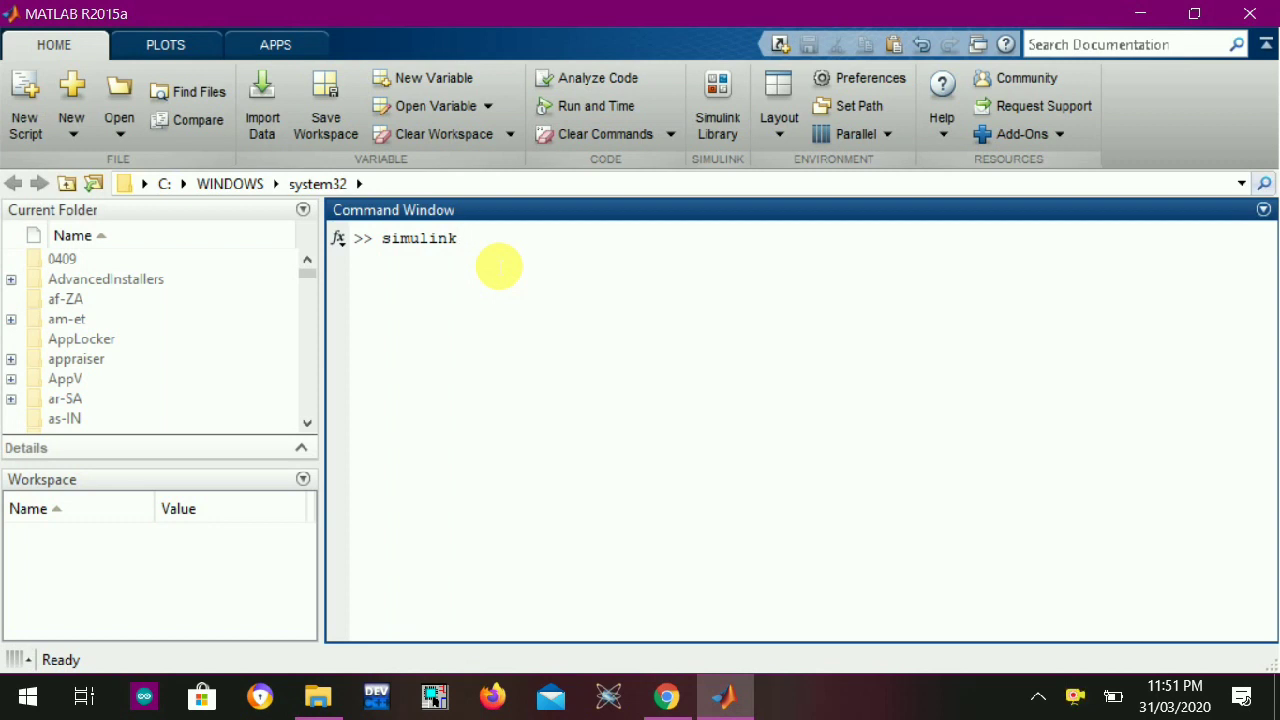
key("Return")
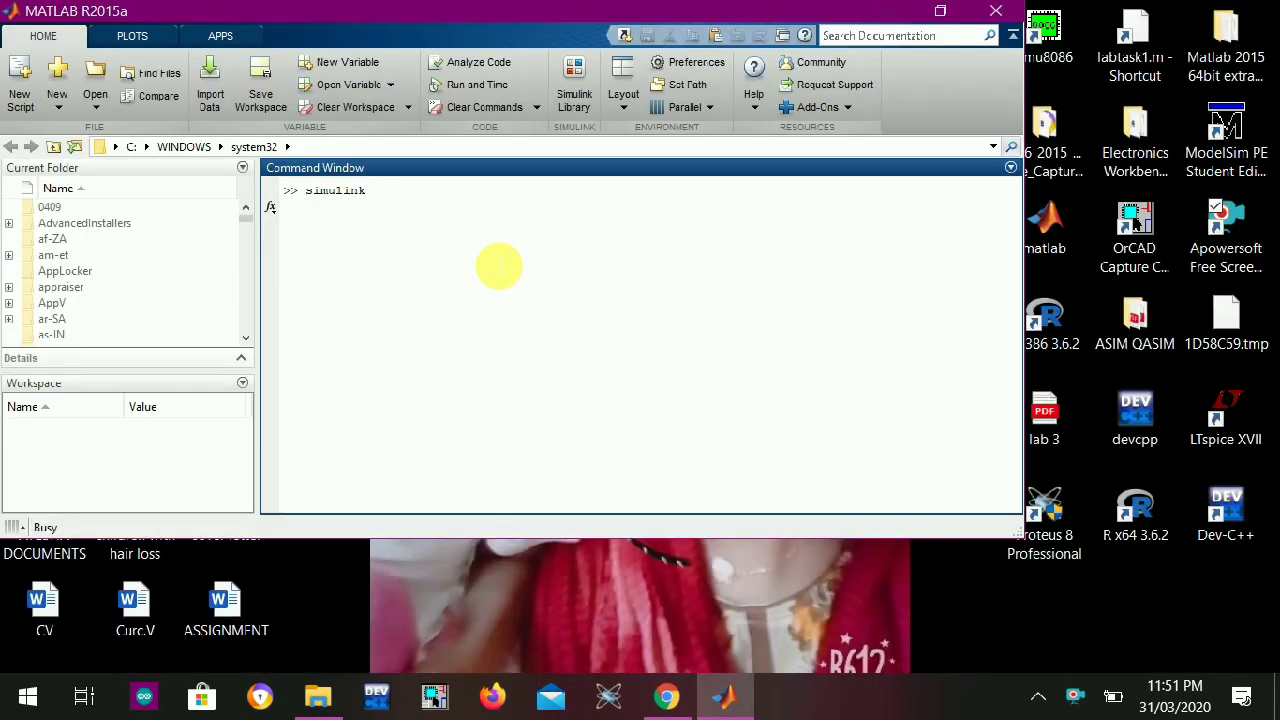
double_click(531, 20)
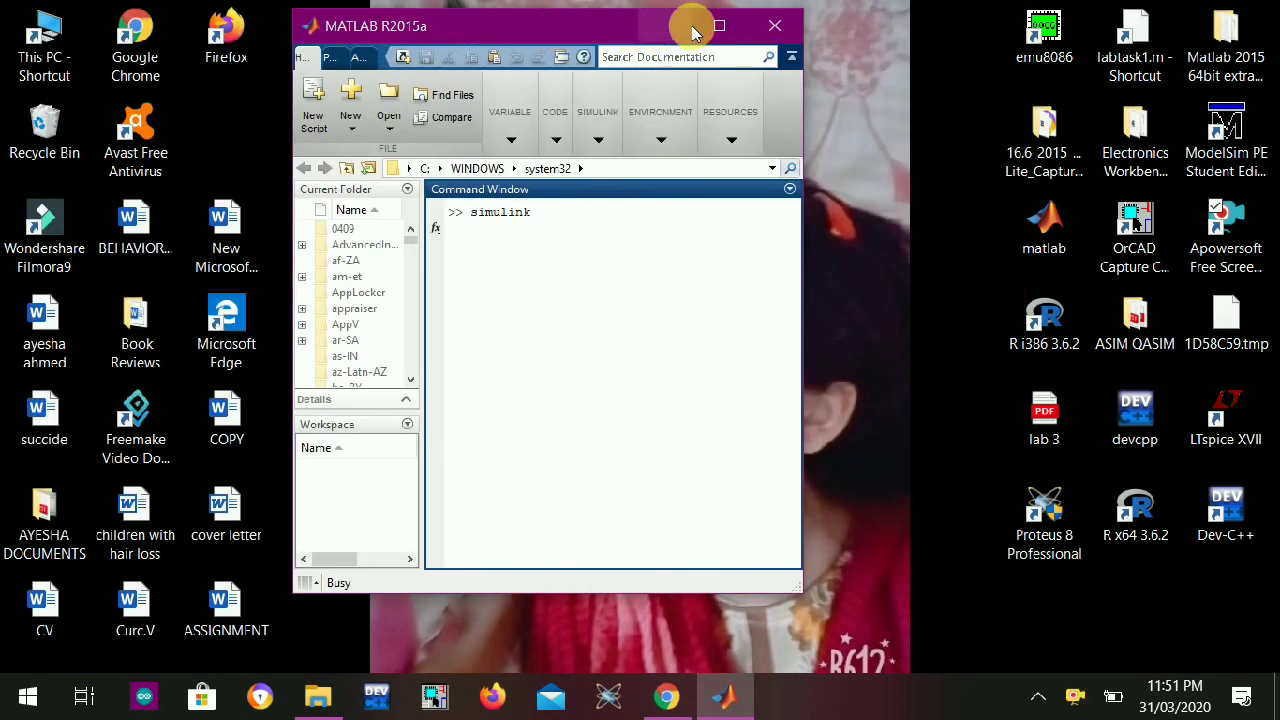
left_click(716, 30)
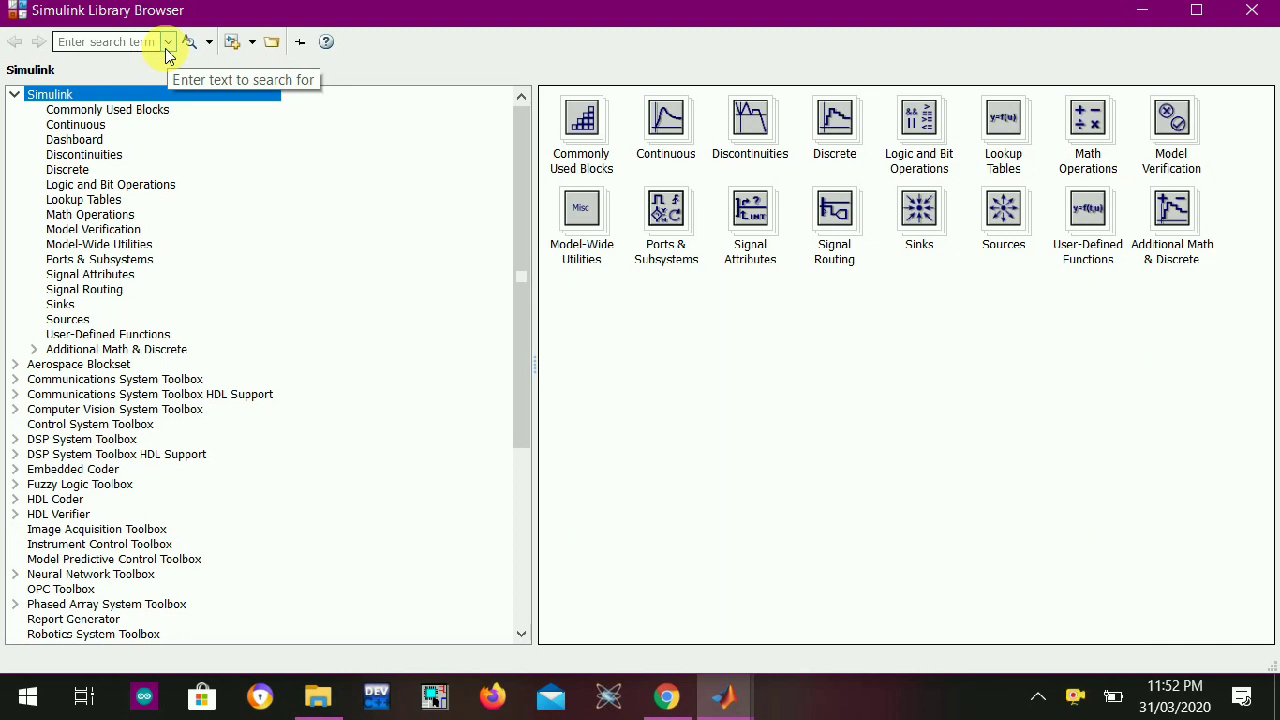
Create a new blank Simulink model and maximize its window
left_click(251, 44)
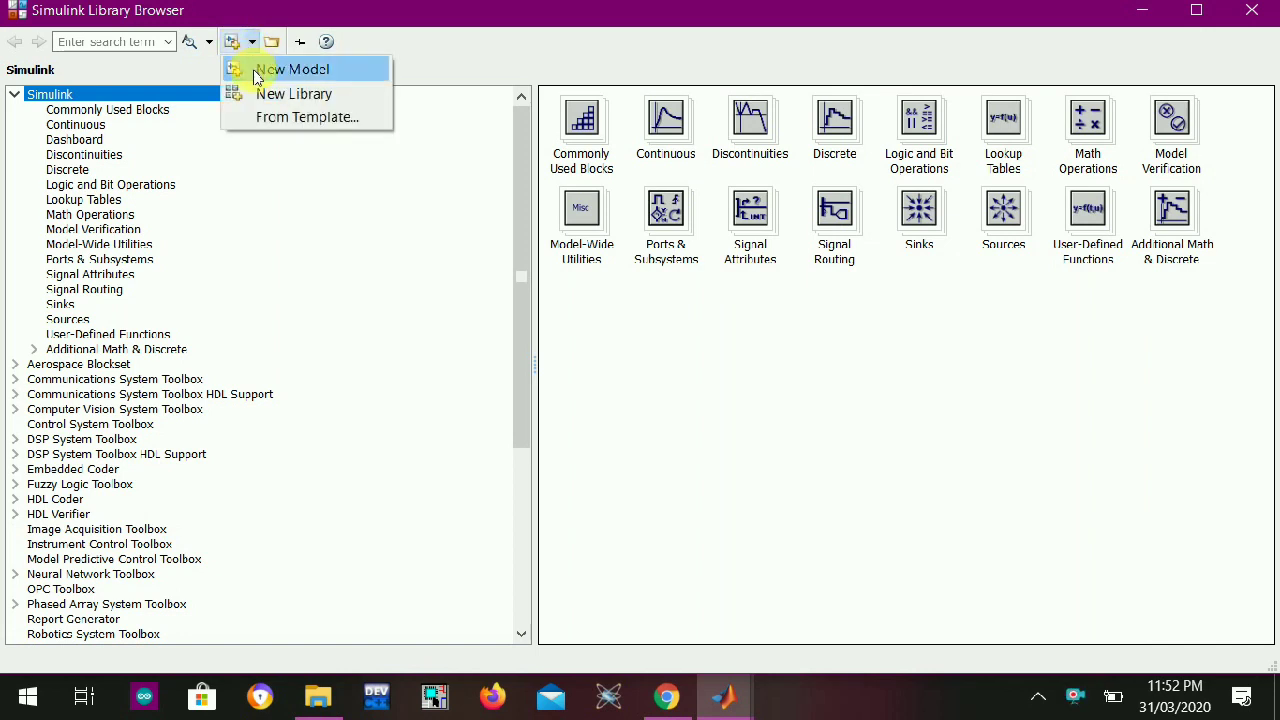
left_click(273, 144)
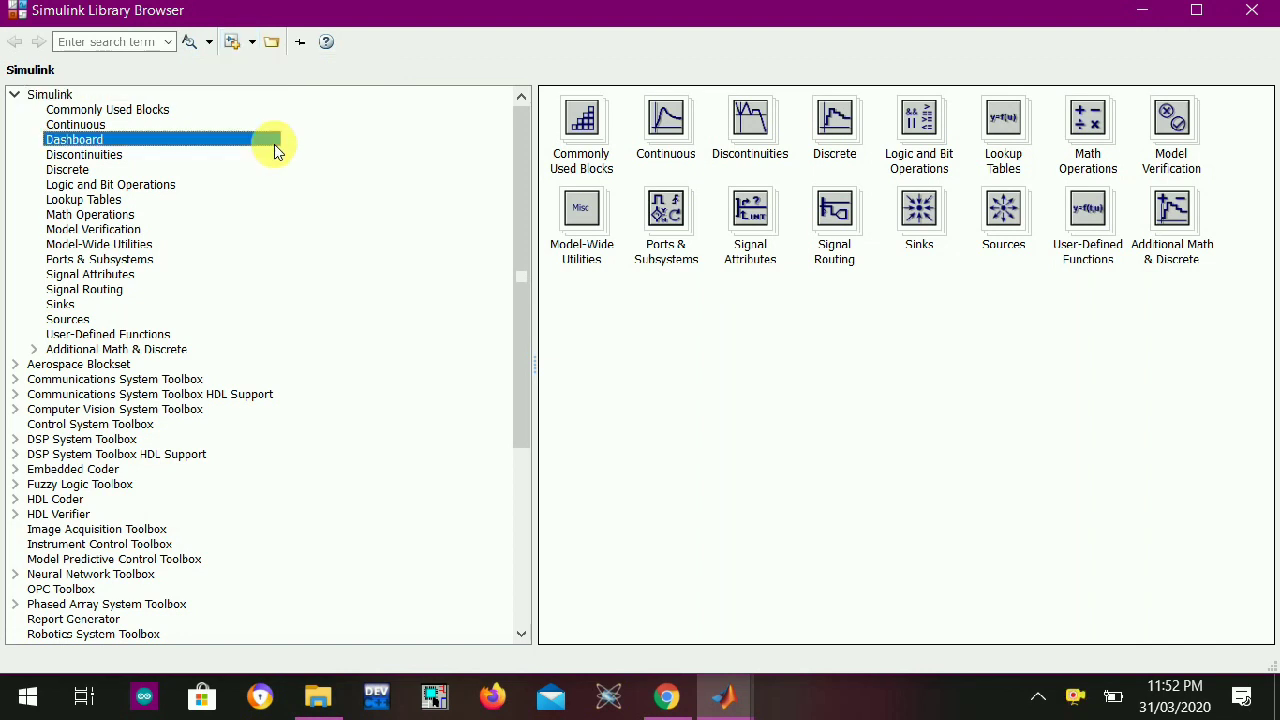
left_click(52, 95)
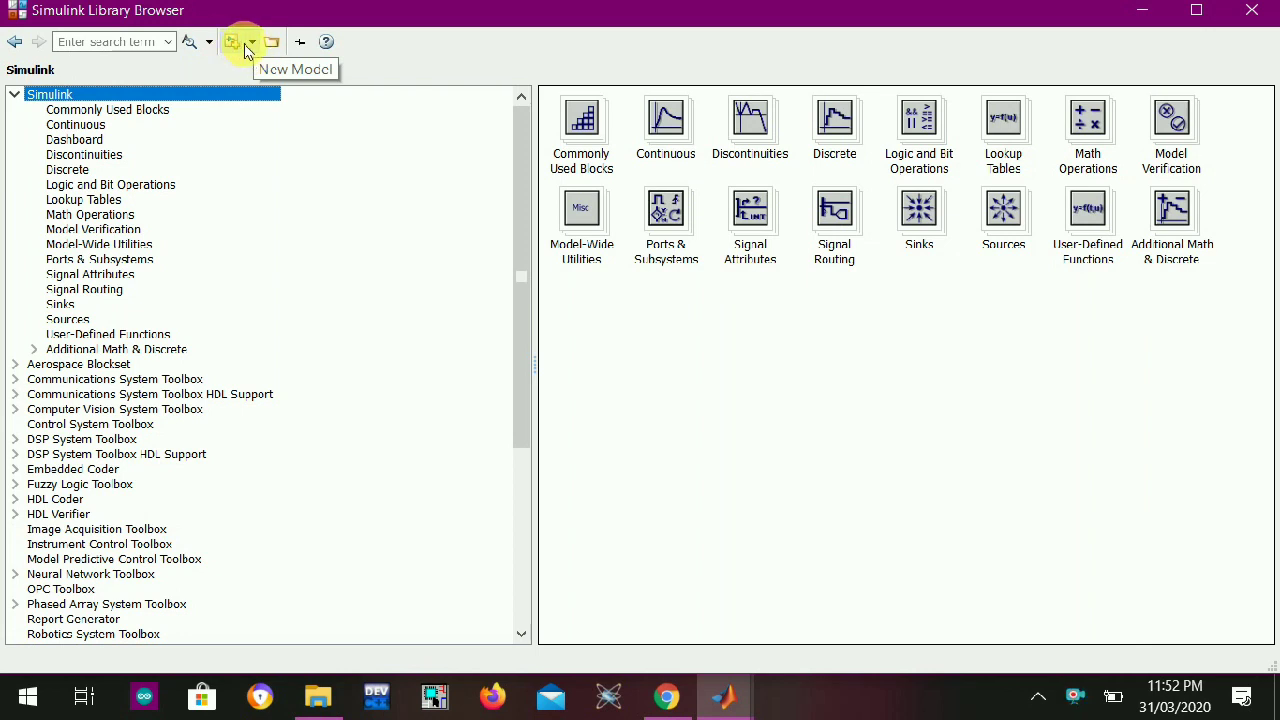
left_click(254, 43)
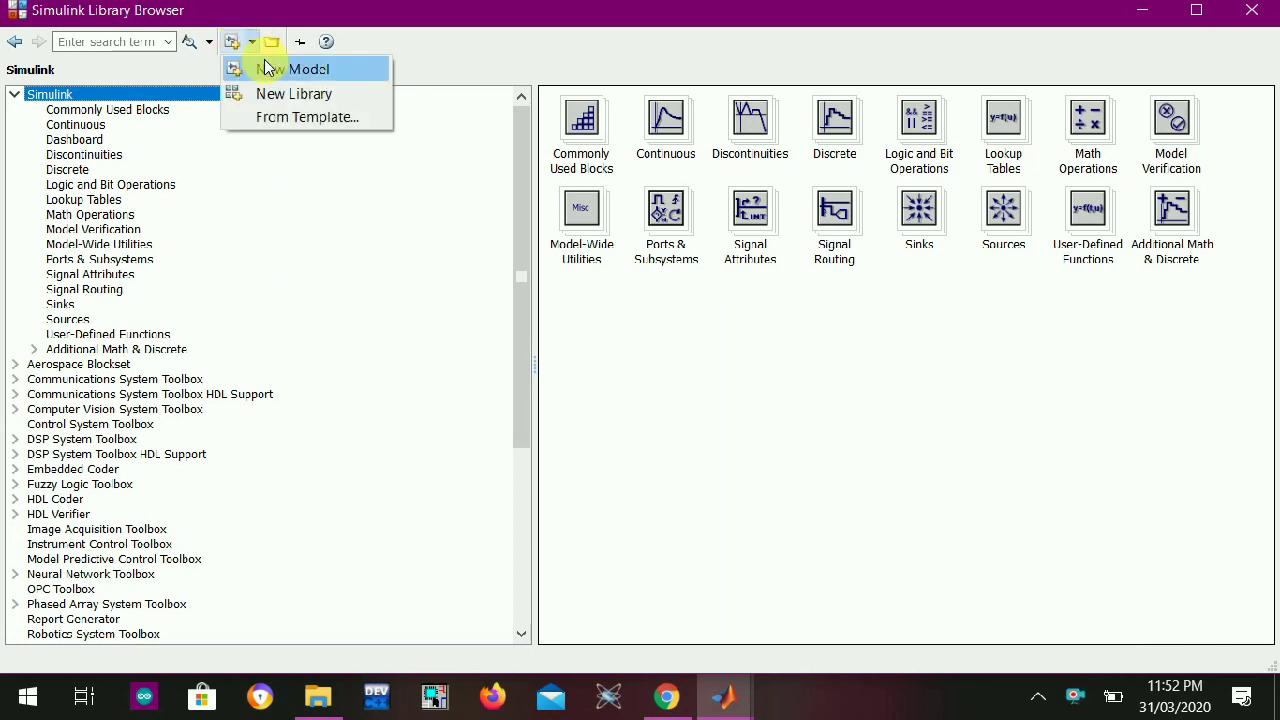
left_click(268, 74)
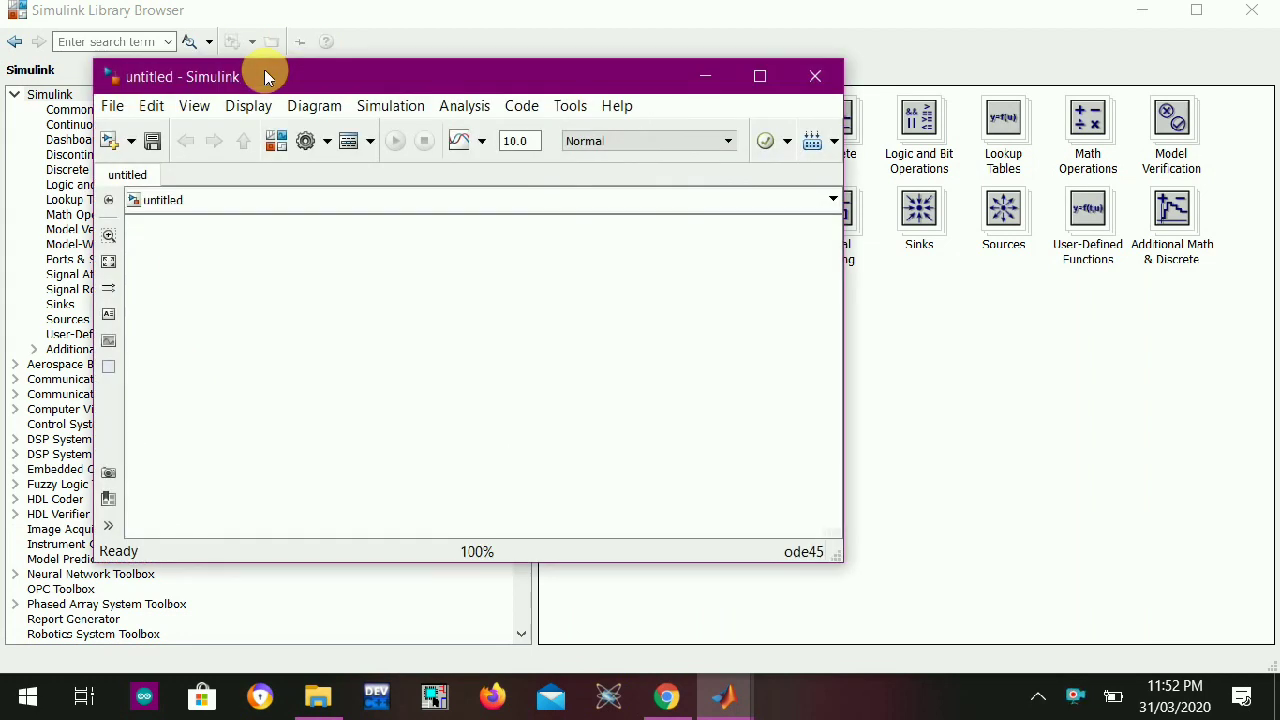
left_click(762, 76)
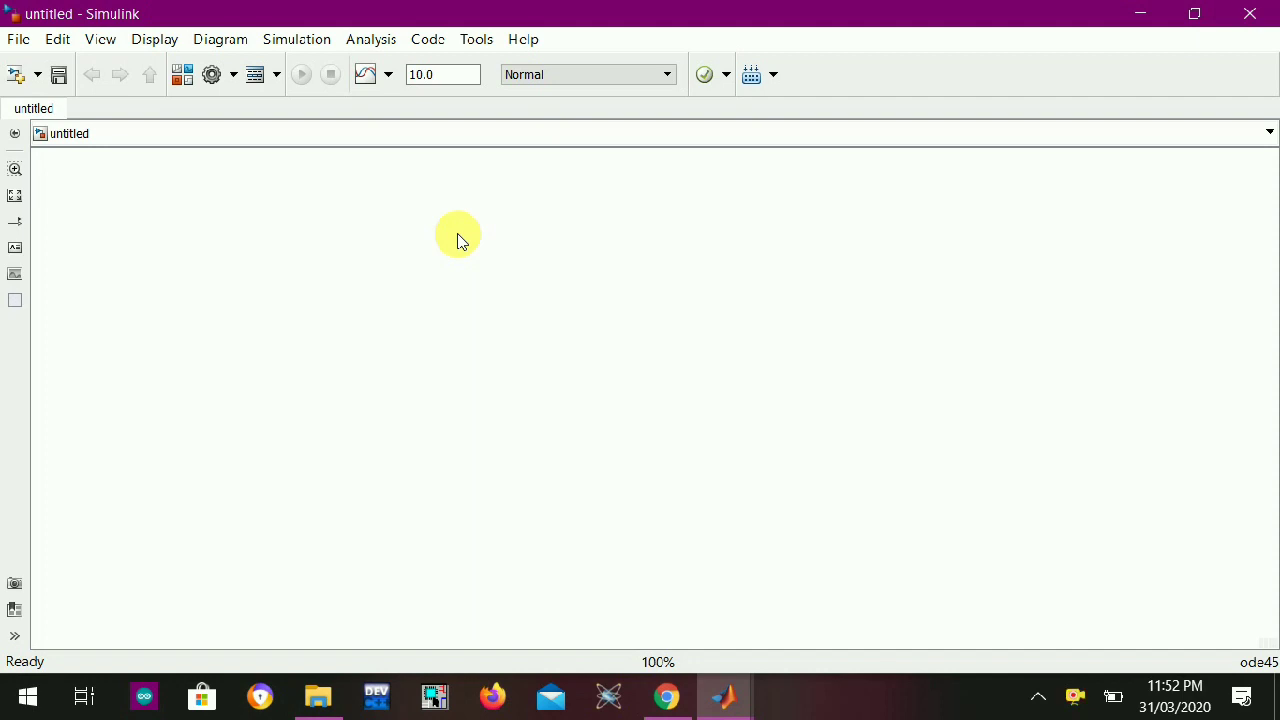
Return to the library browser, open the Sources library and examine its blocks, including the Ground and Random Number descriptions
left_click(183, 78)
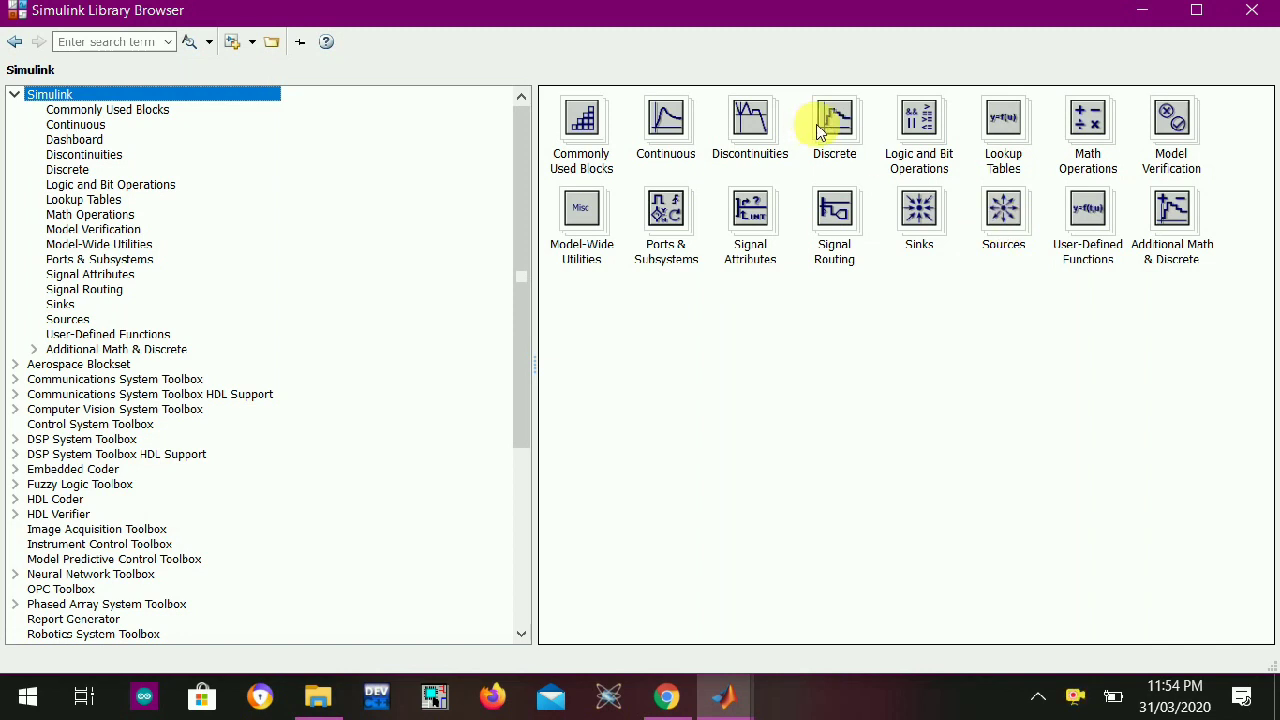
left_click(1010, 220)
double_click(1010, 220)
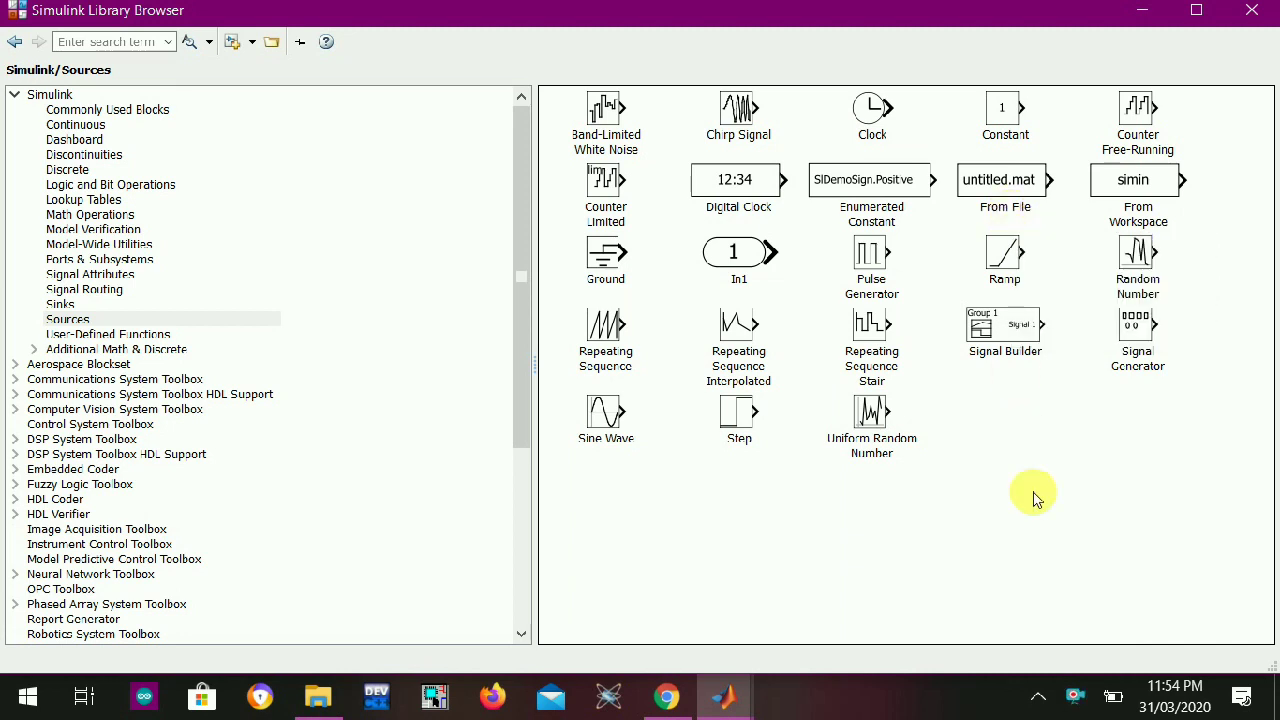
mouse_move(600, 418)
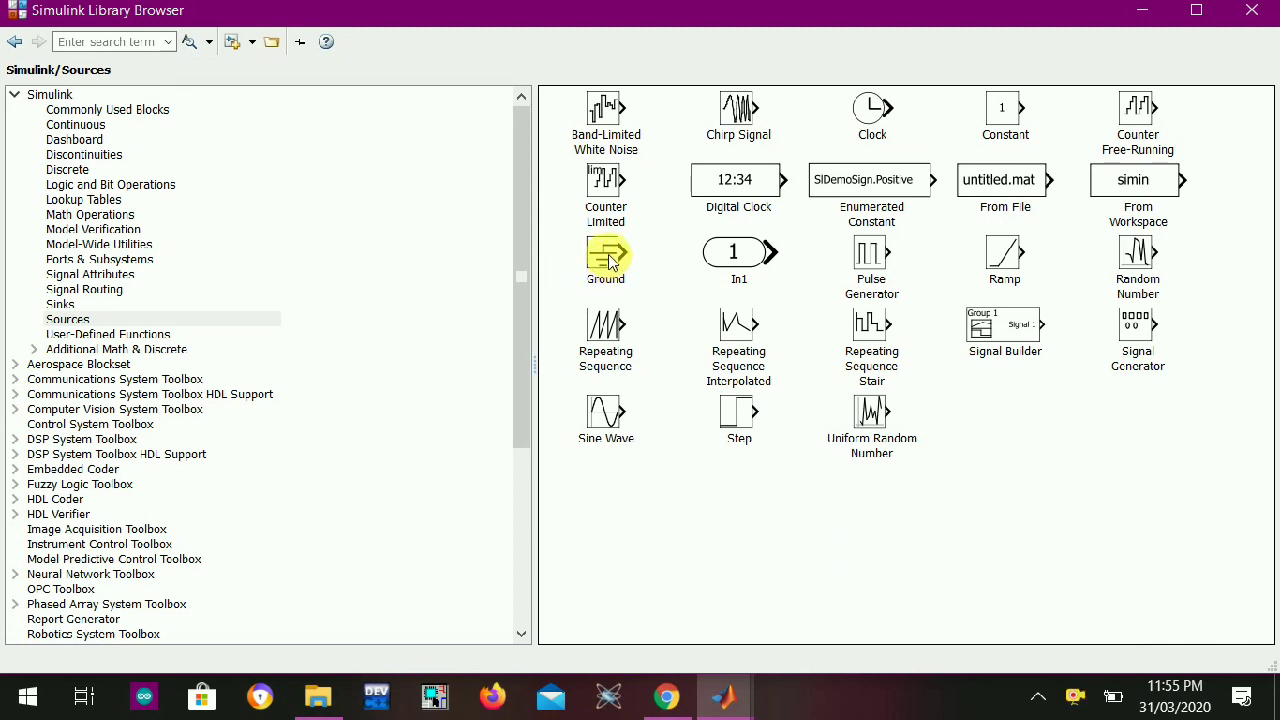
mouse_move(609, 258)
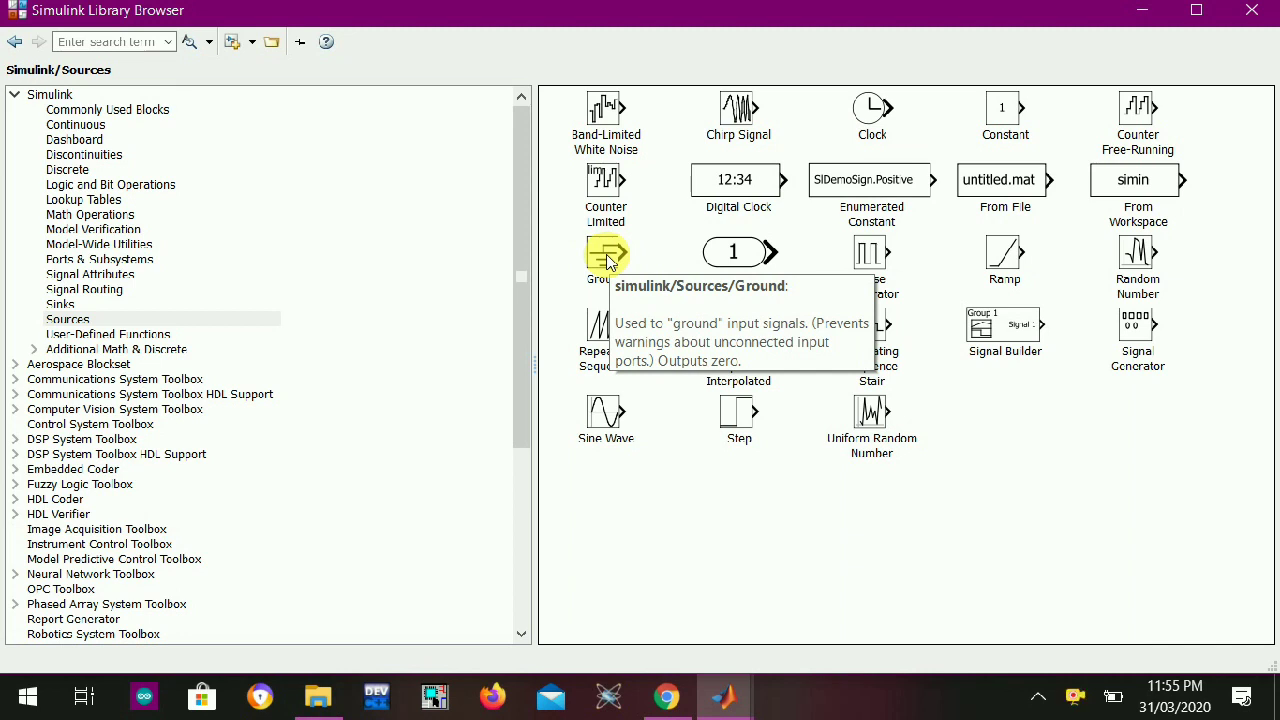
mouse_move(1040, 122)
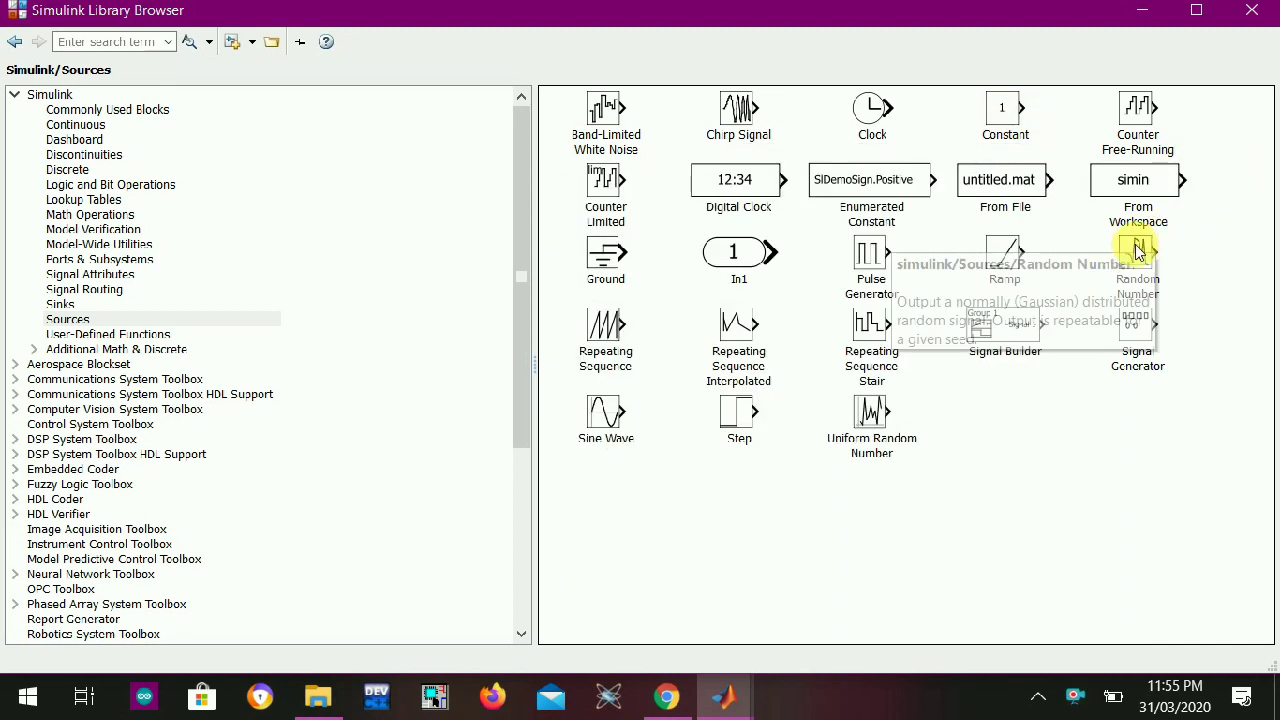
mouse_move(885, 283)
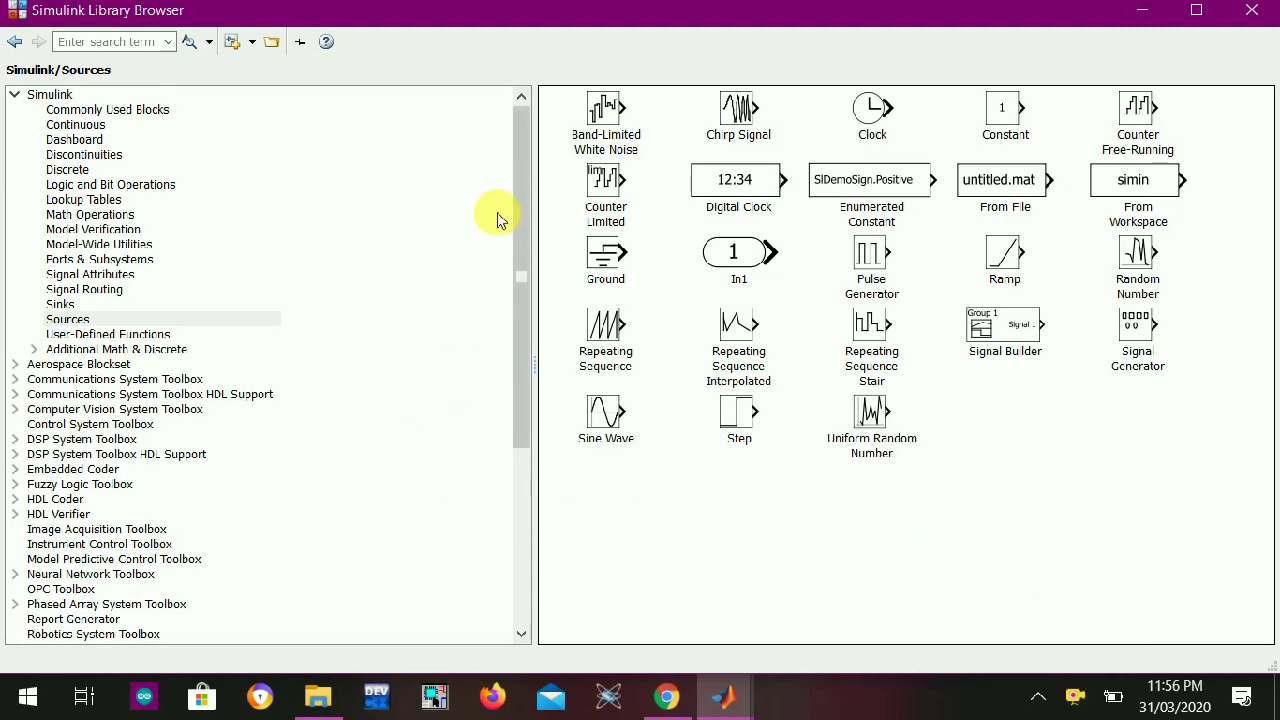
Create another blank model and save it as ahmedfile in the rakaposhi folder on New Volume (D:)
left_click(244, 44)
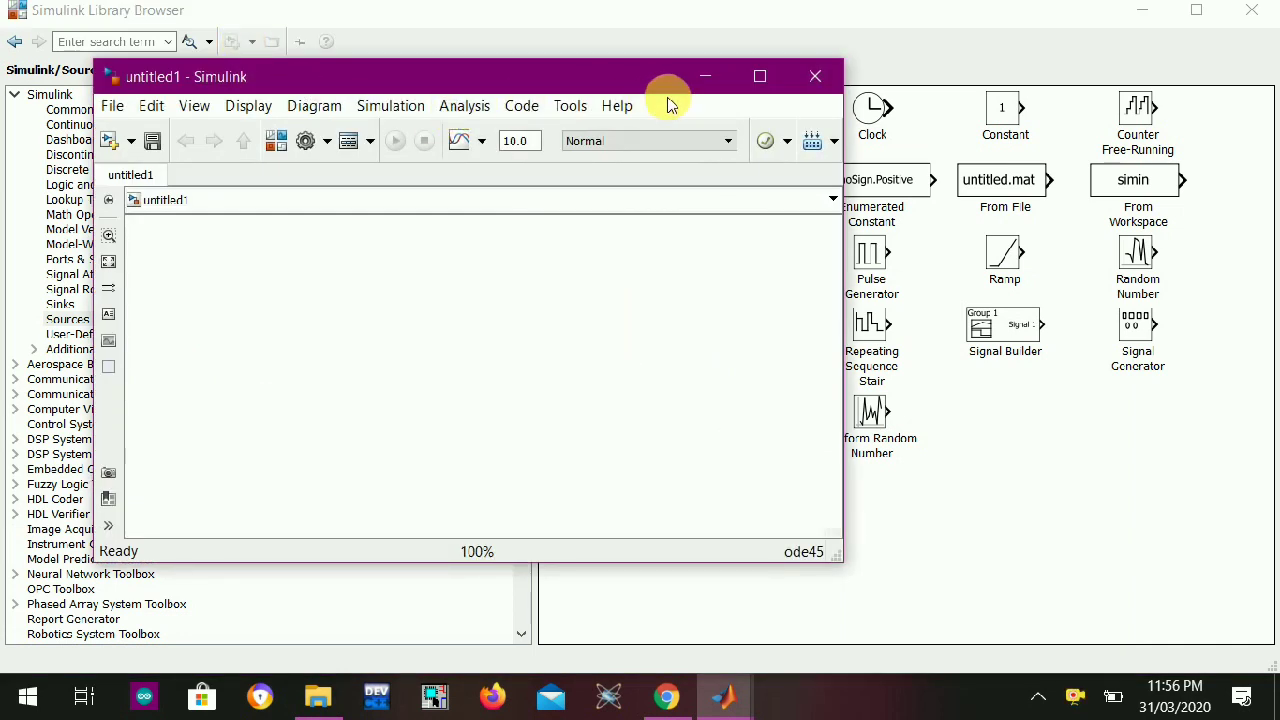
left_click(760, 76)
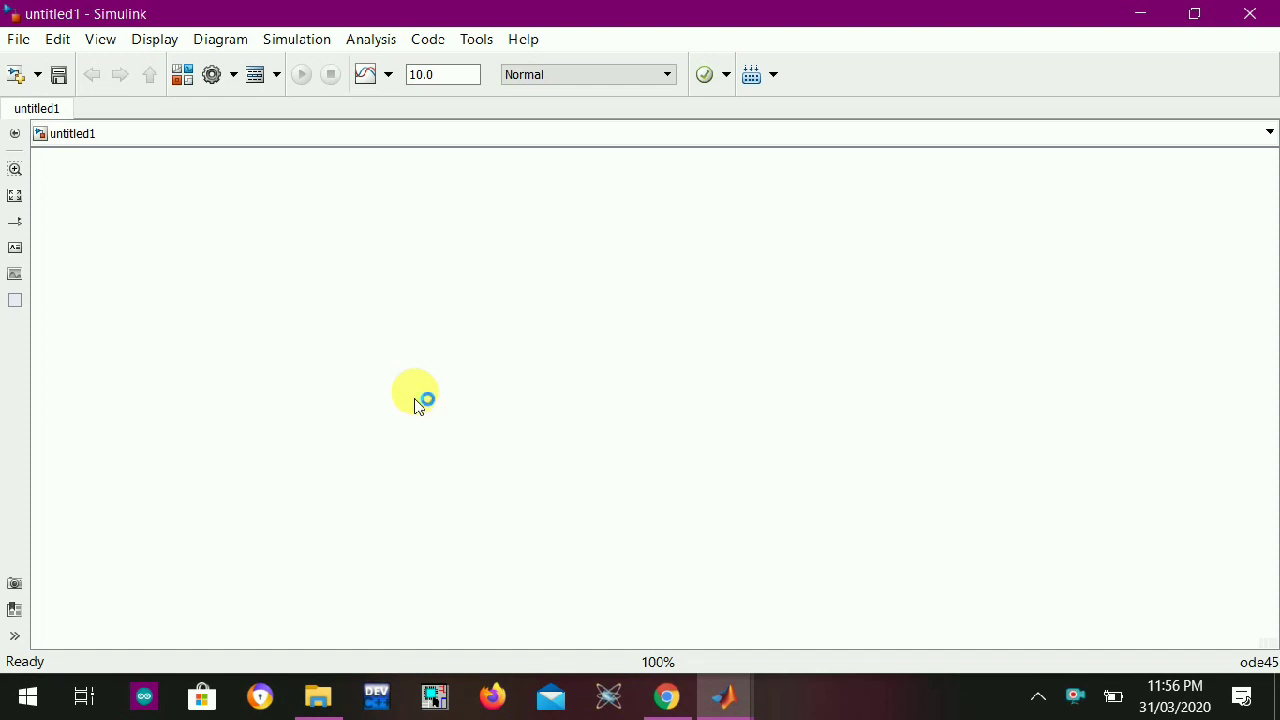
key("ctrl+s")
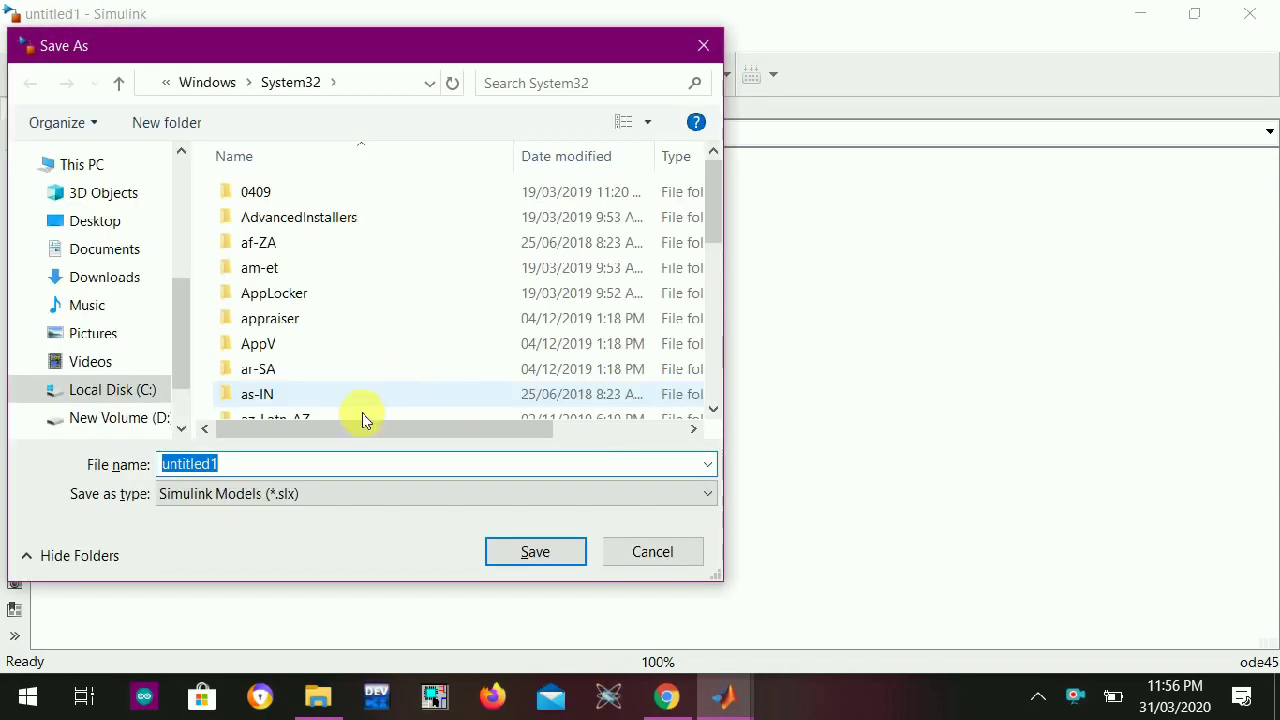
type("ah")
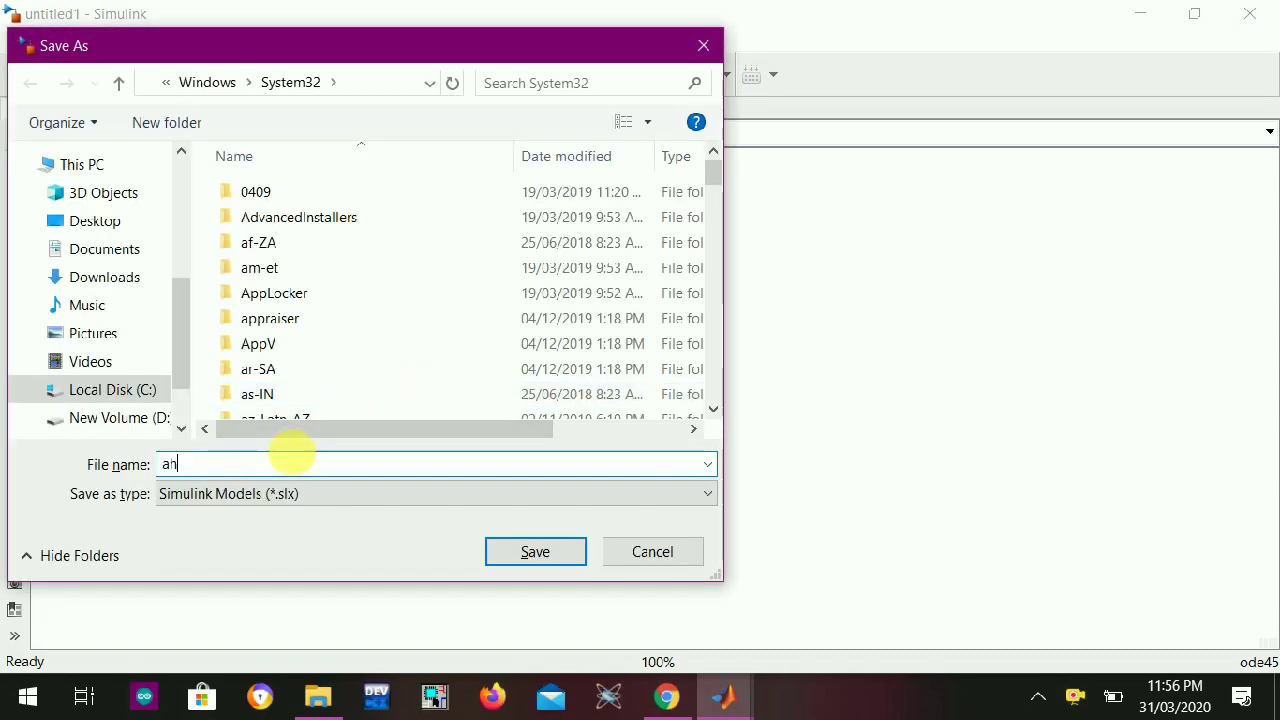
type("medfile")
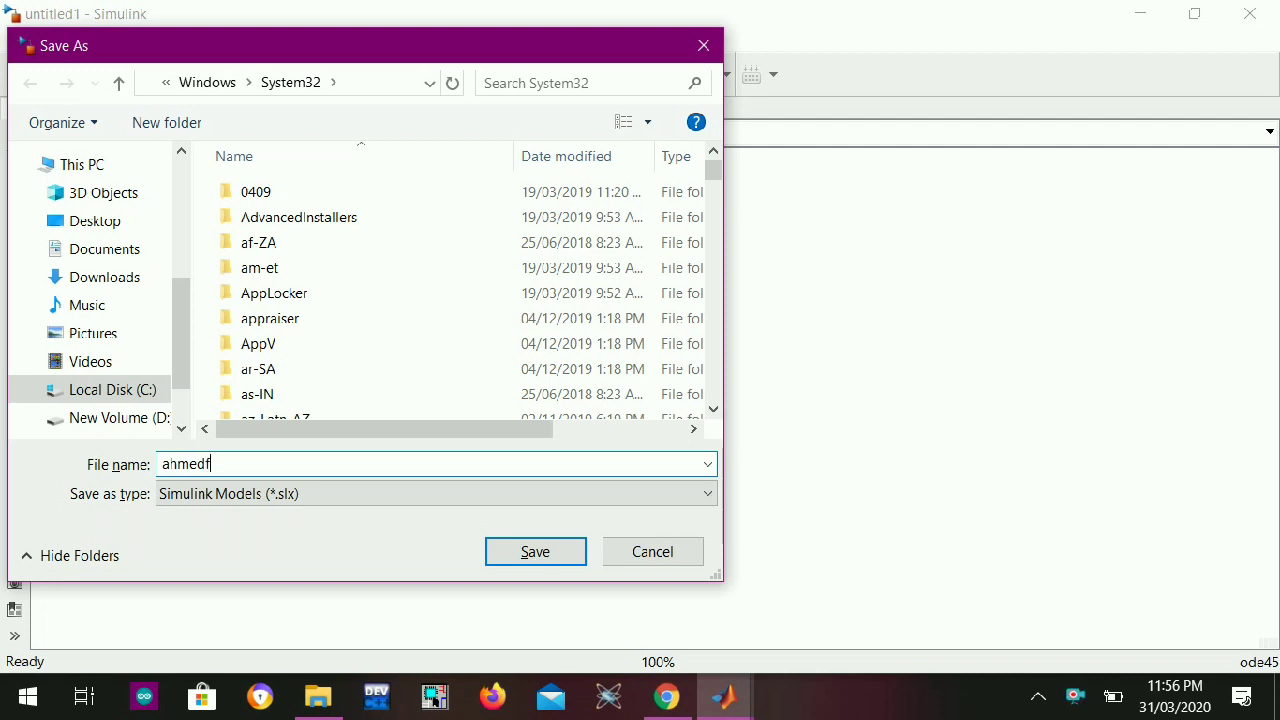
left_click(88, 418)
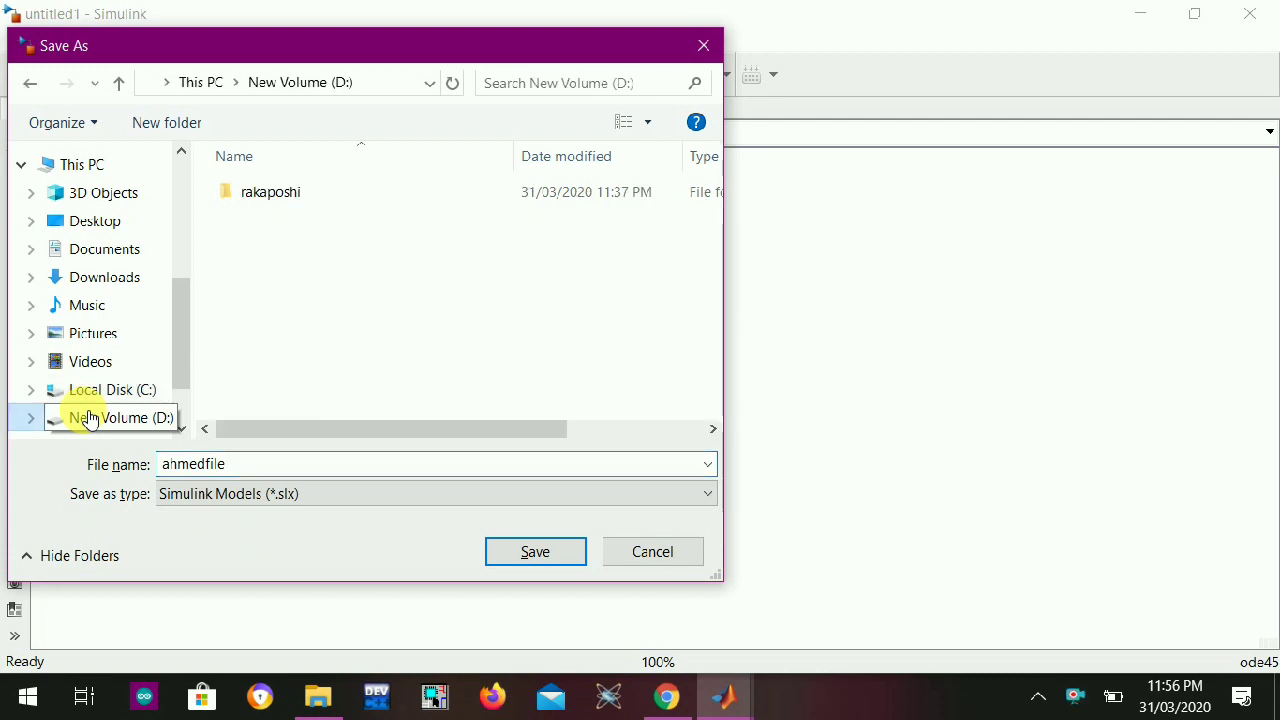
double_click(267, 196)
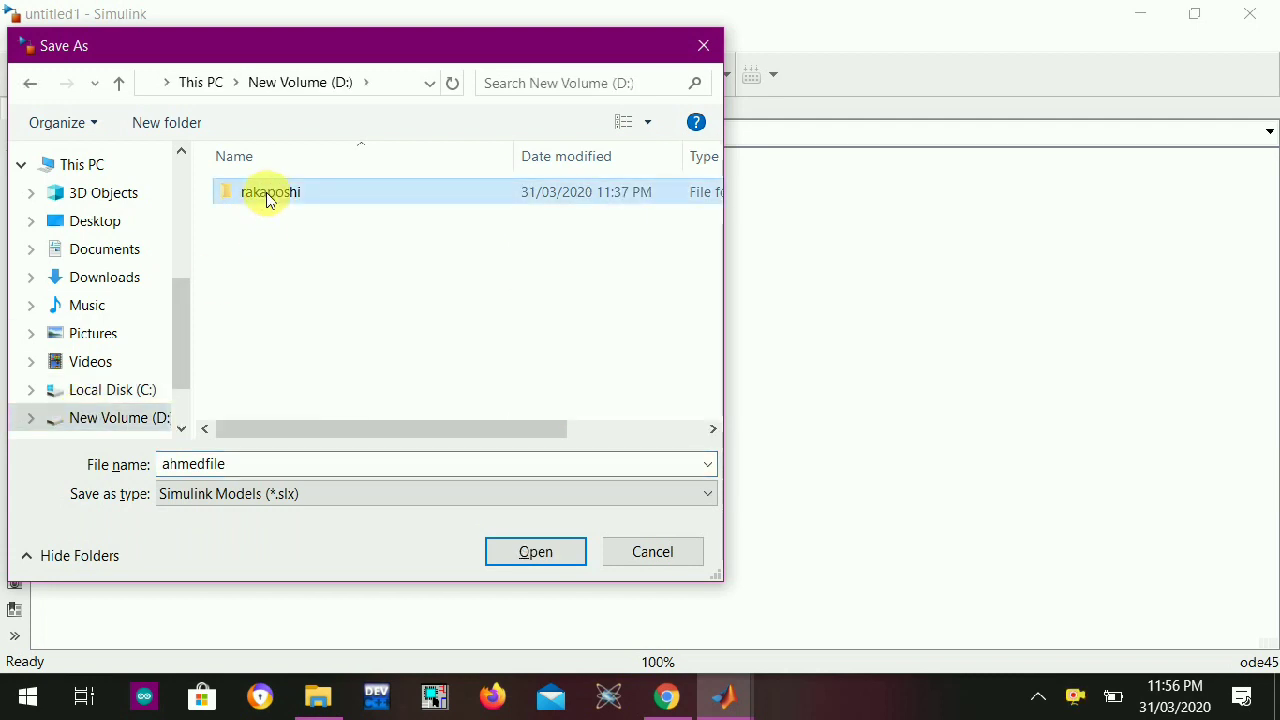
left_click(516, 560)
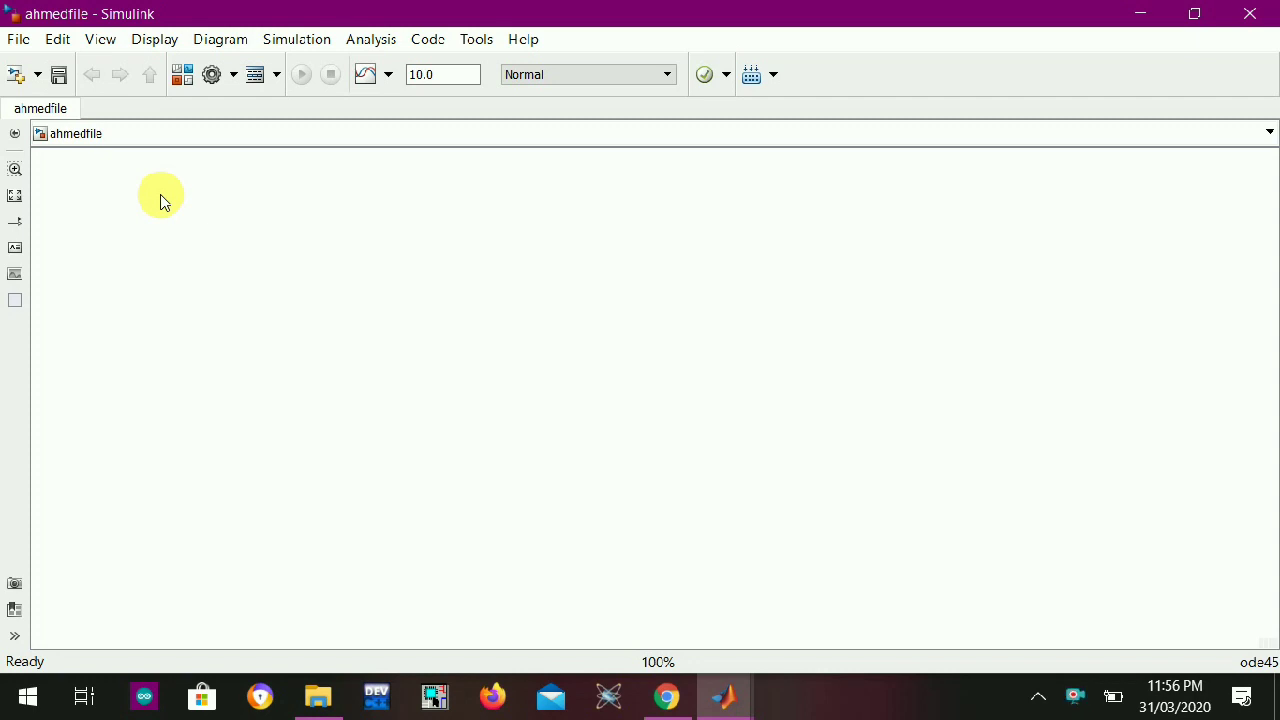
Add a Sine Wave block from the Sources library to the ahmedfile model and bring that model into view
left_click(182, 77)
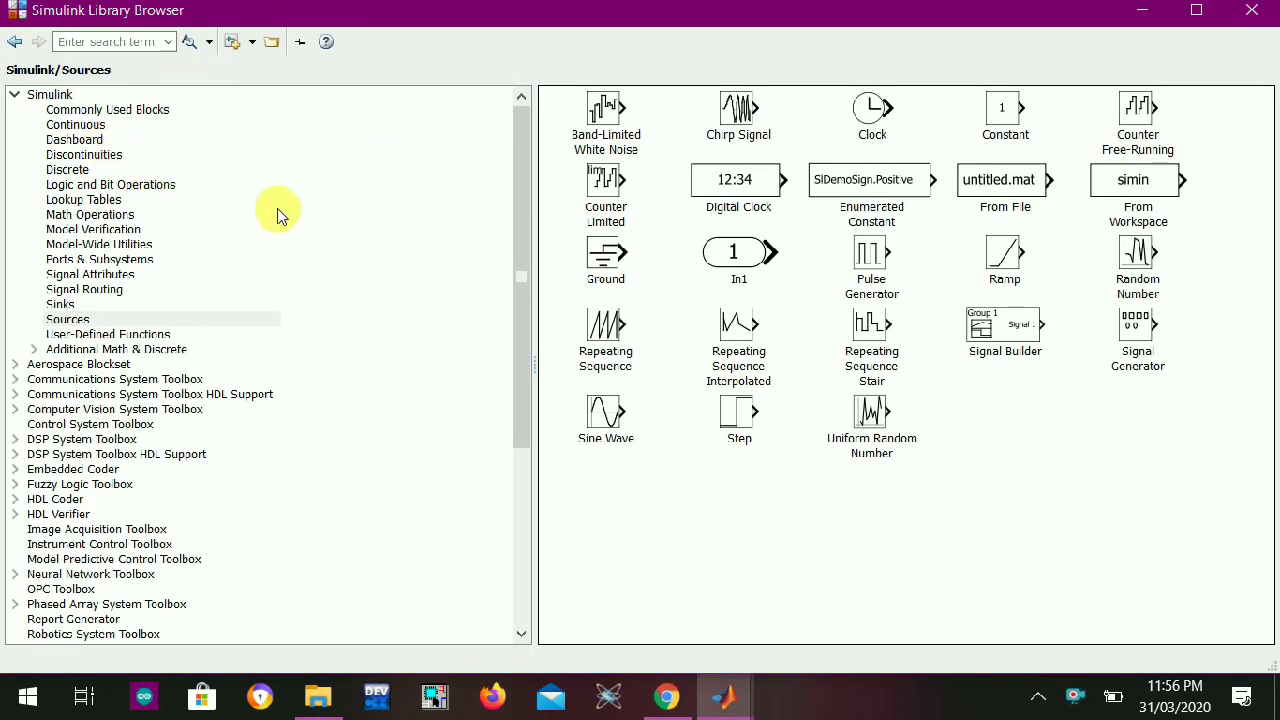
mouse_move(652, 205)
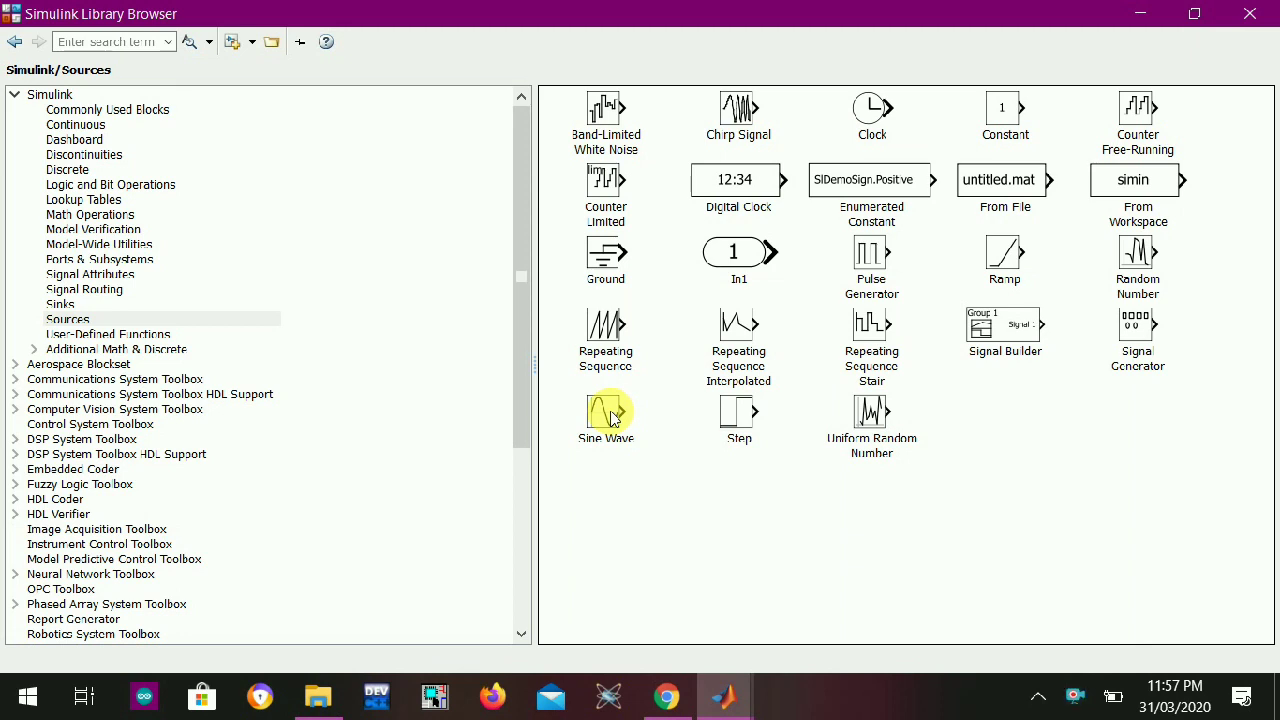
mouse_move(612, 417)
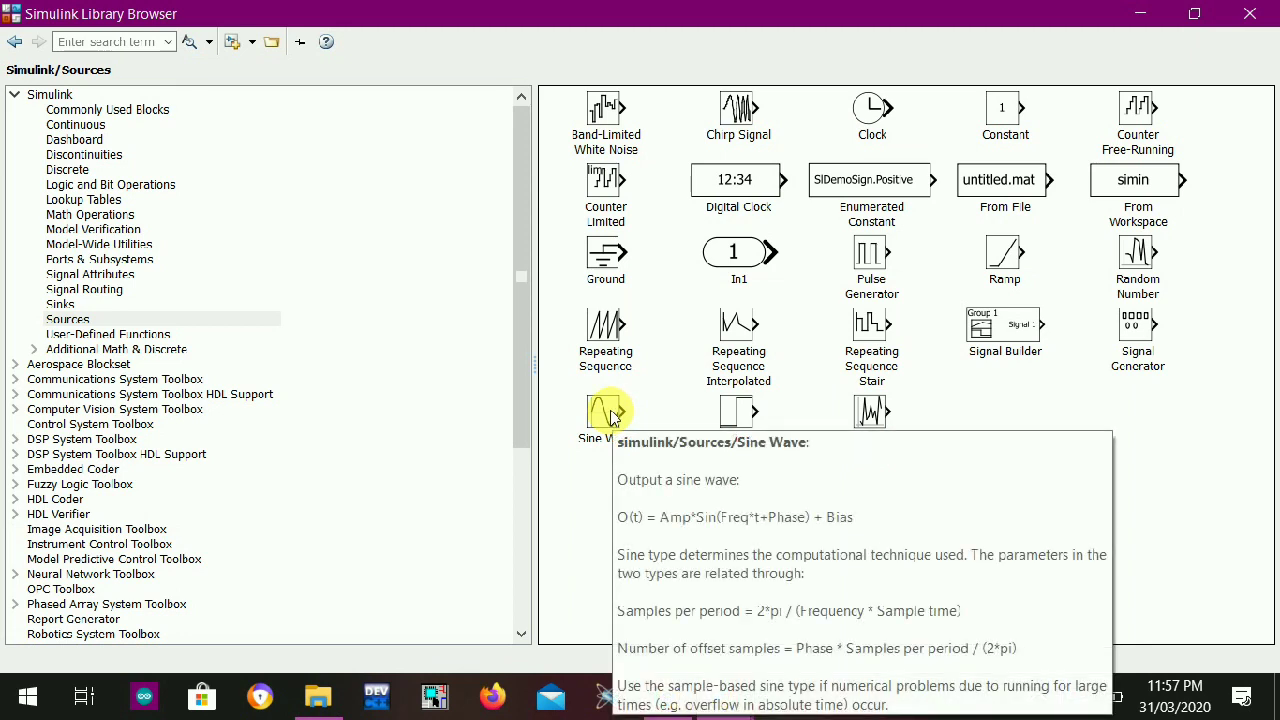
right_click(612, 417)
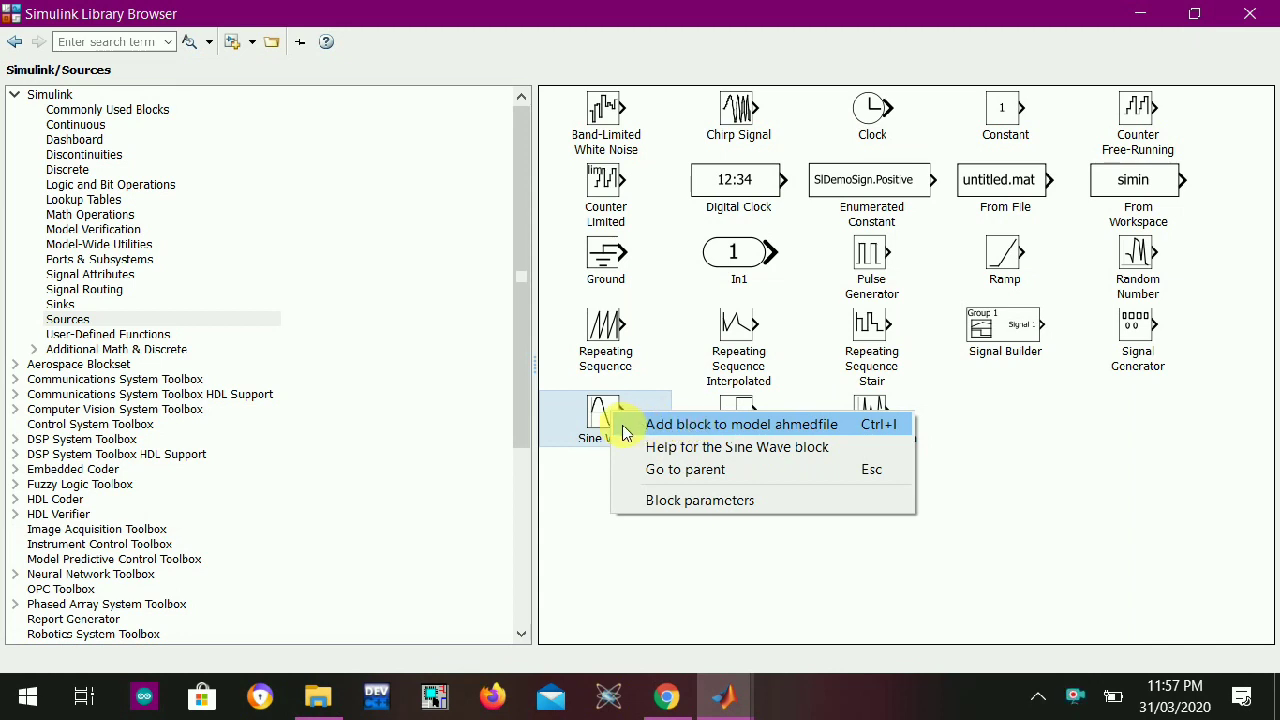
left_click(675, 430)
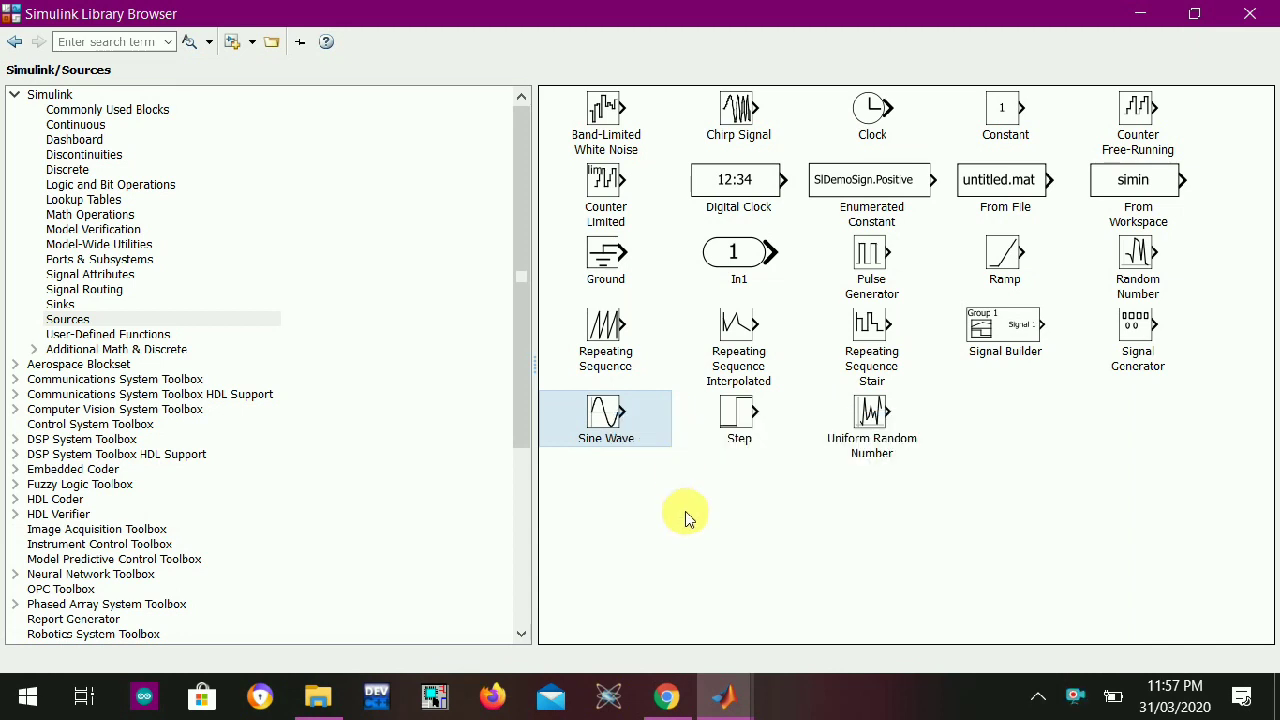
mouse_move(730, 694)
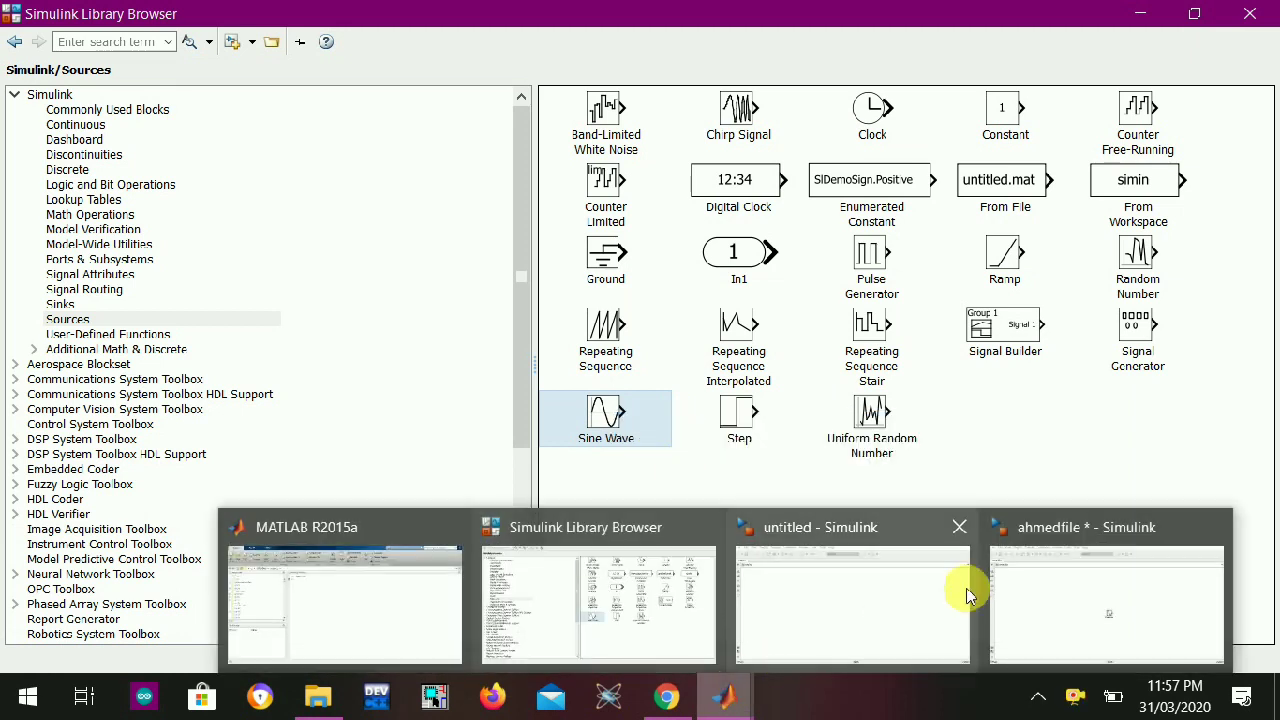
left_click(1078, 590)
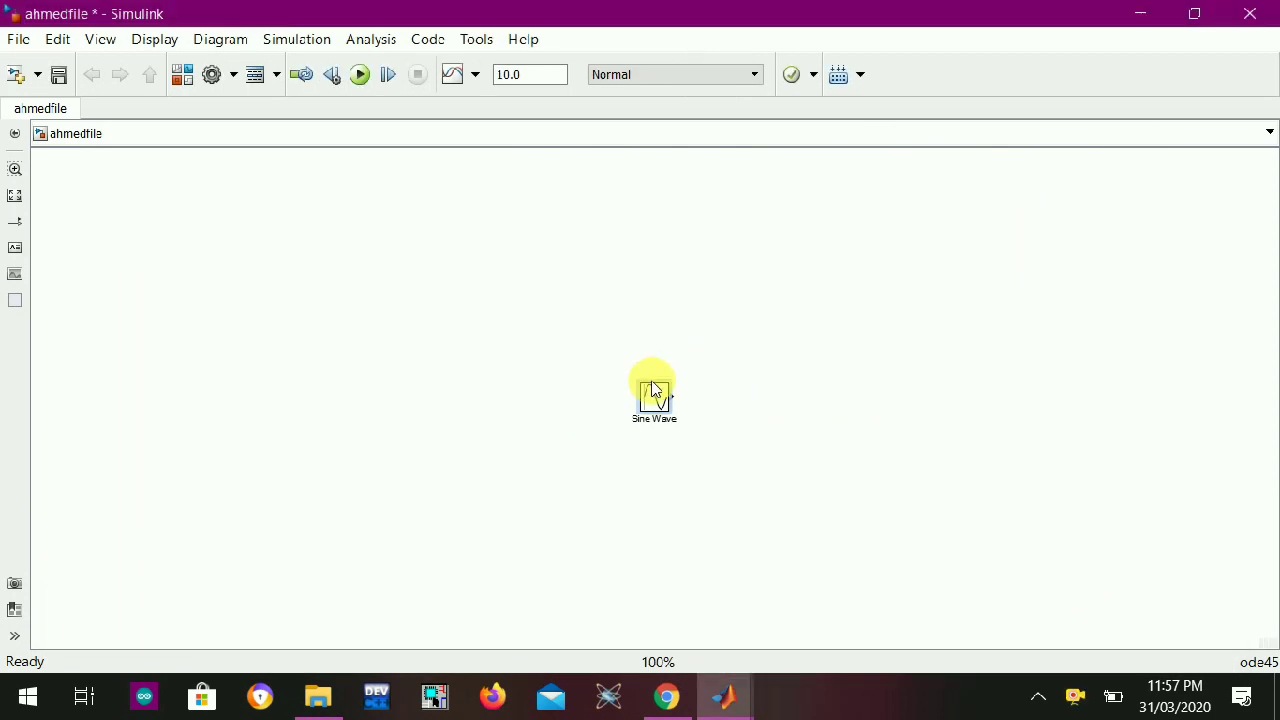
Move the Sine Wave block to the upper left of the canvas and enlarge it to a large square
left_click_drag(650, 400, 258, 358)
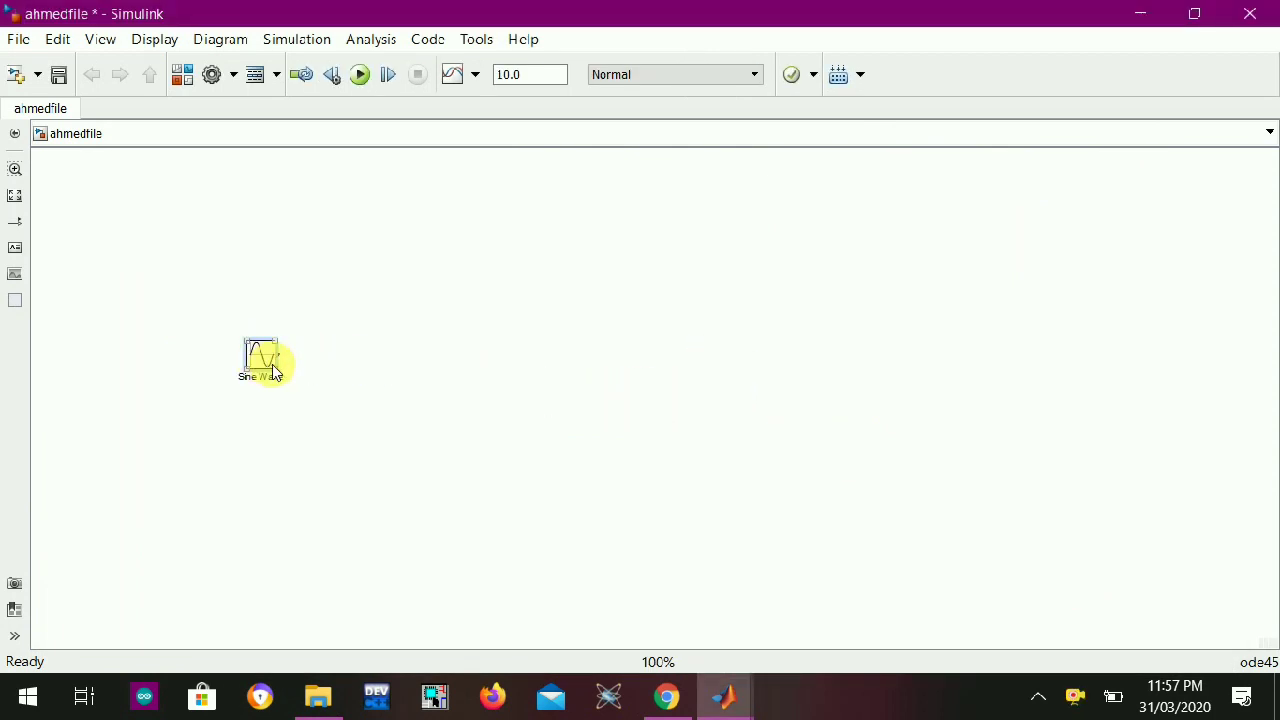
left_click_drag(283, 372, 432, 508)
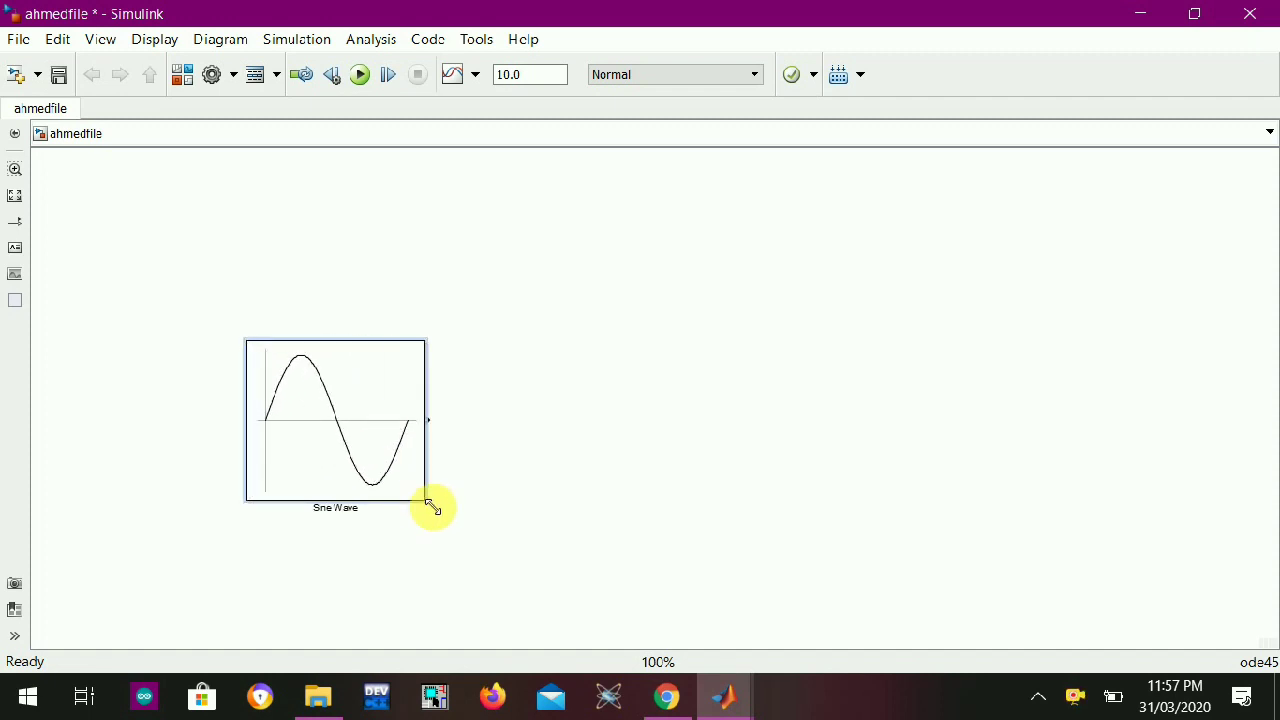
left_click_drag(340, 420, 250, 335)
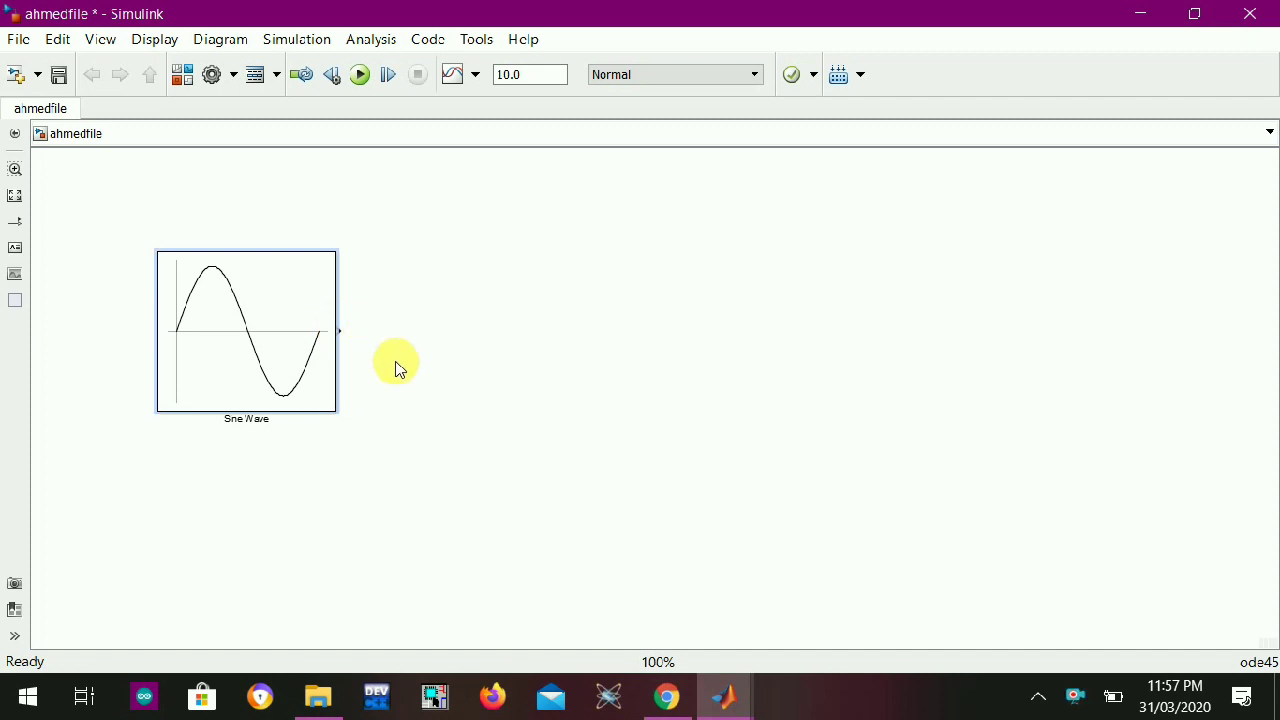
left_click(326, 390)
left_click_drag(340, 414, 437, 517)
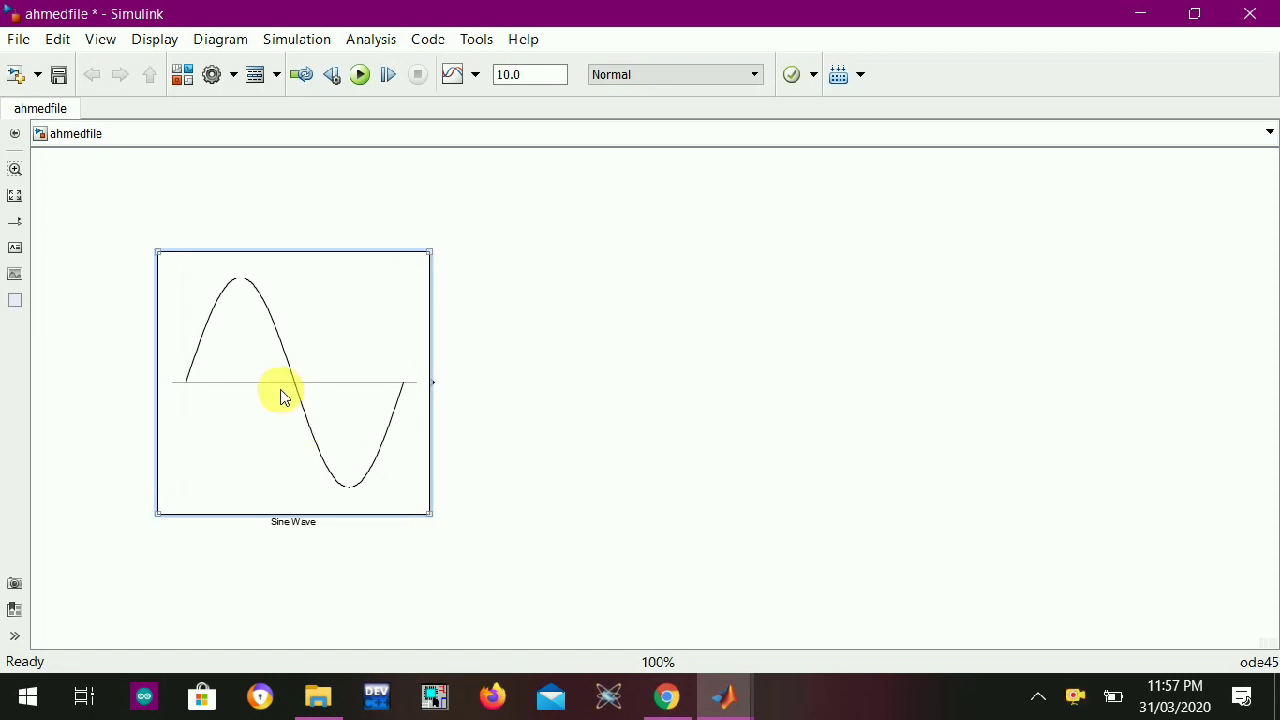
left_click(597, 348)
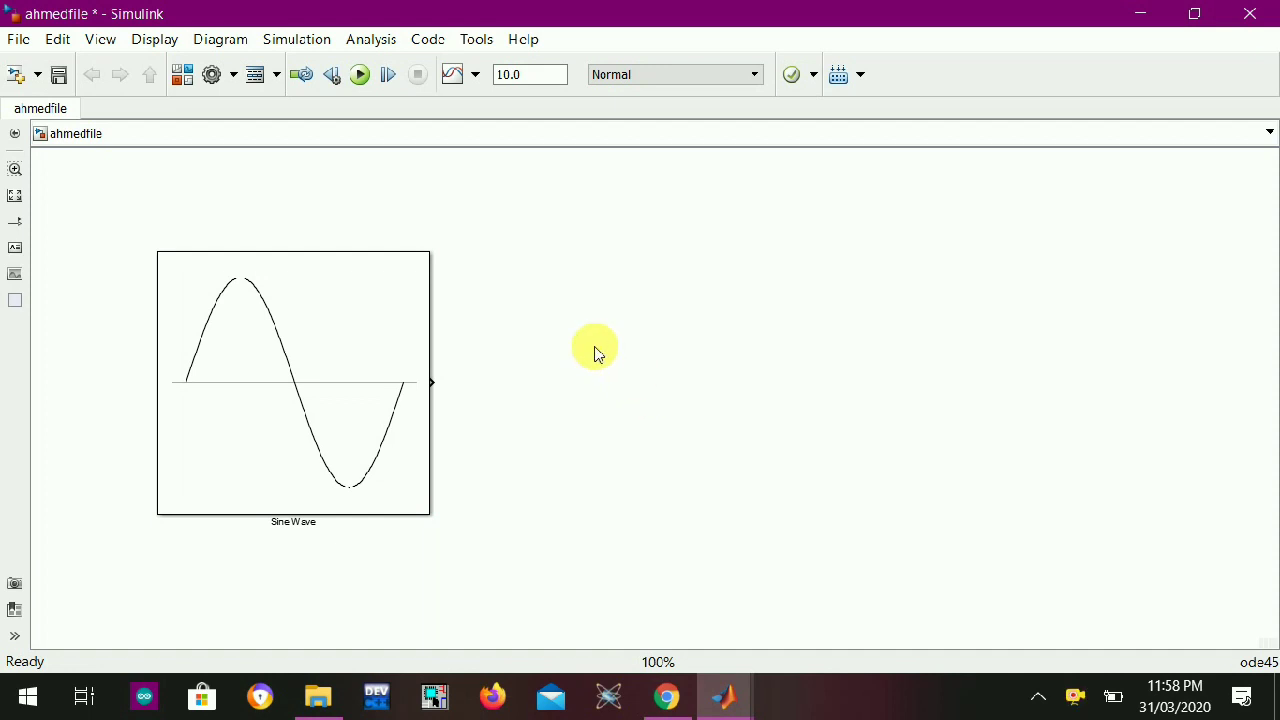
Search for source blocks from the canvas with the term source
type("sorce")
key("BackSpace")
key("BackSpace")
key("BackSpace")
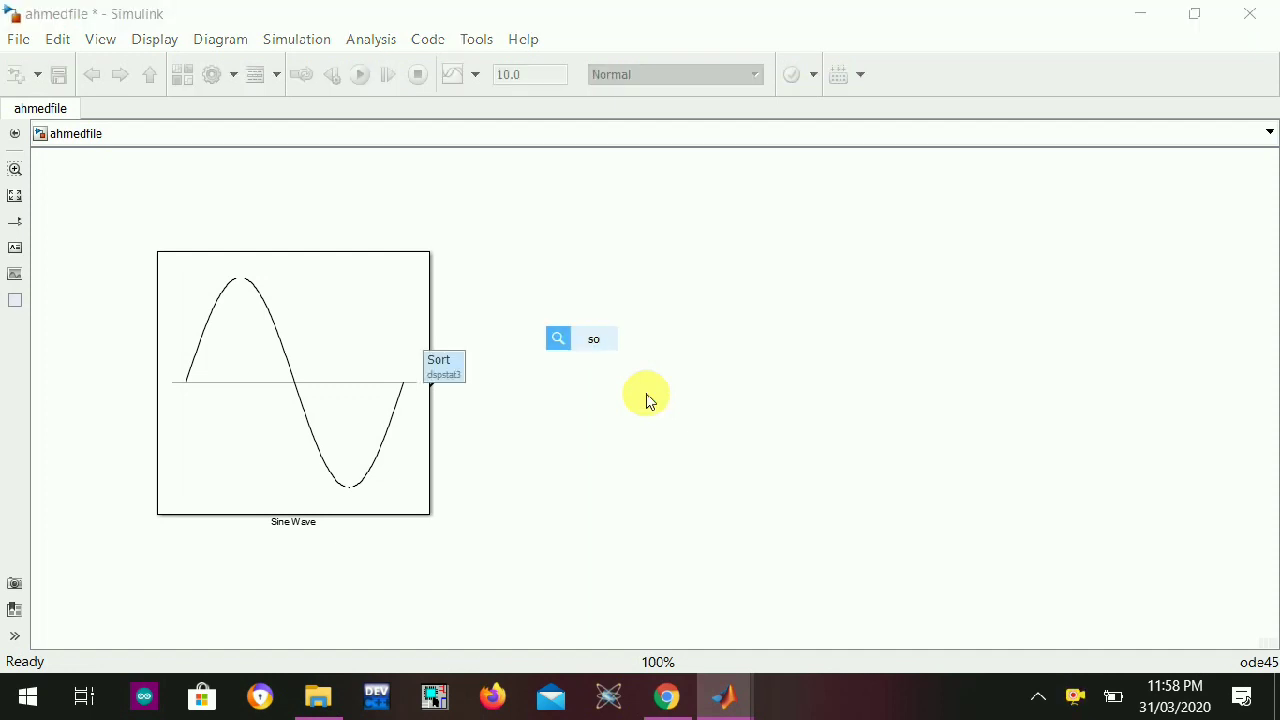
type("urce")
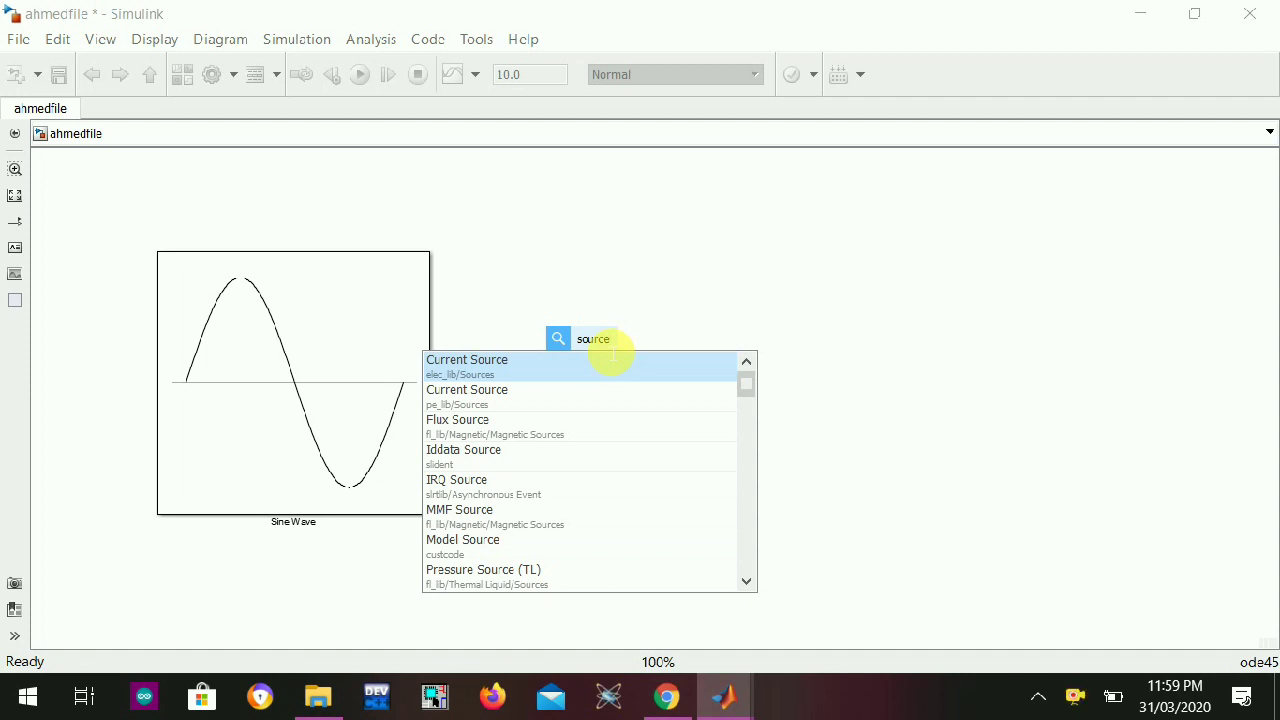
Try out a second, enlarged Sine Wave block from simulink/Sources, found with the search term sine, and delete it
key("BackSpace")
key("BackSpace")
key("BackSpace")
key("BackSpace")
key("BackSpace")
type("ine")
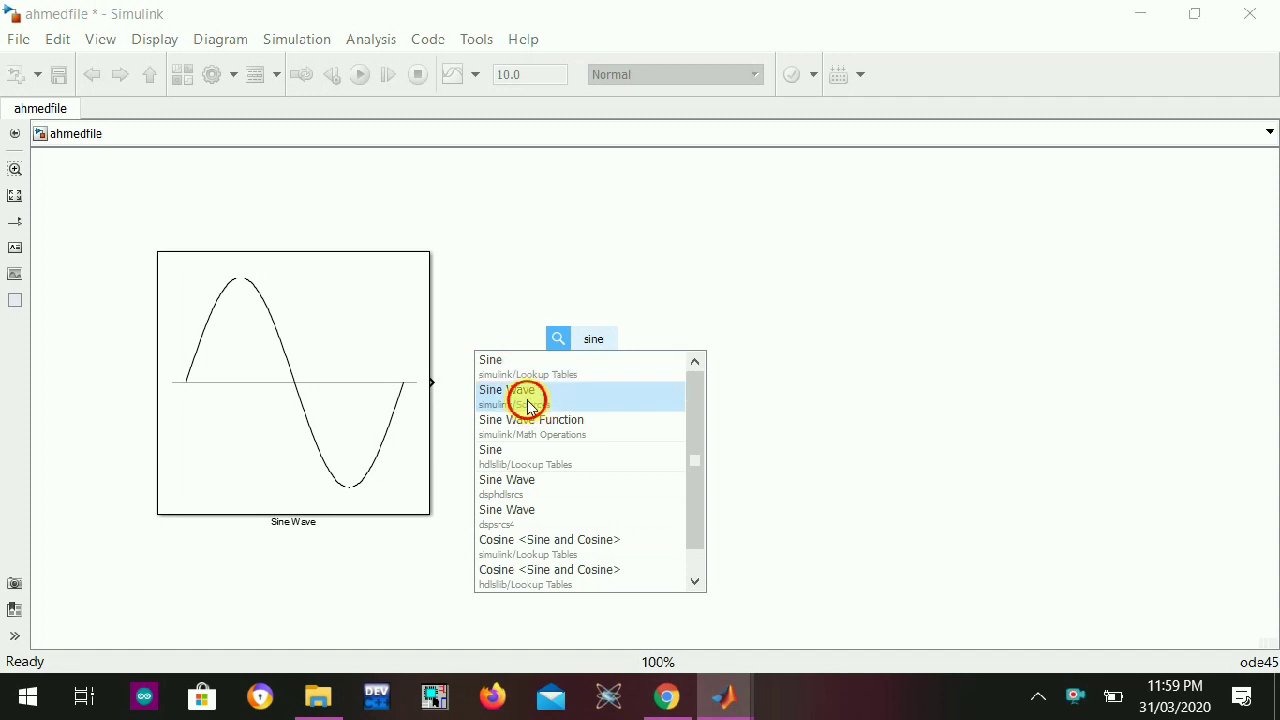
left_click(524, 398)
left_click(593, 351)
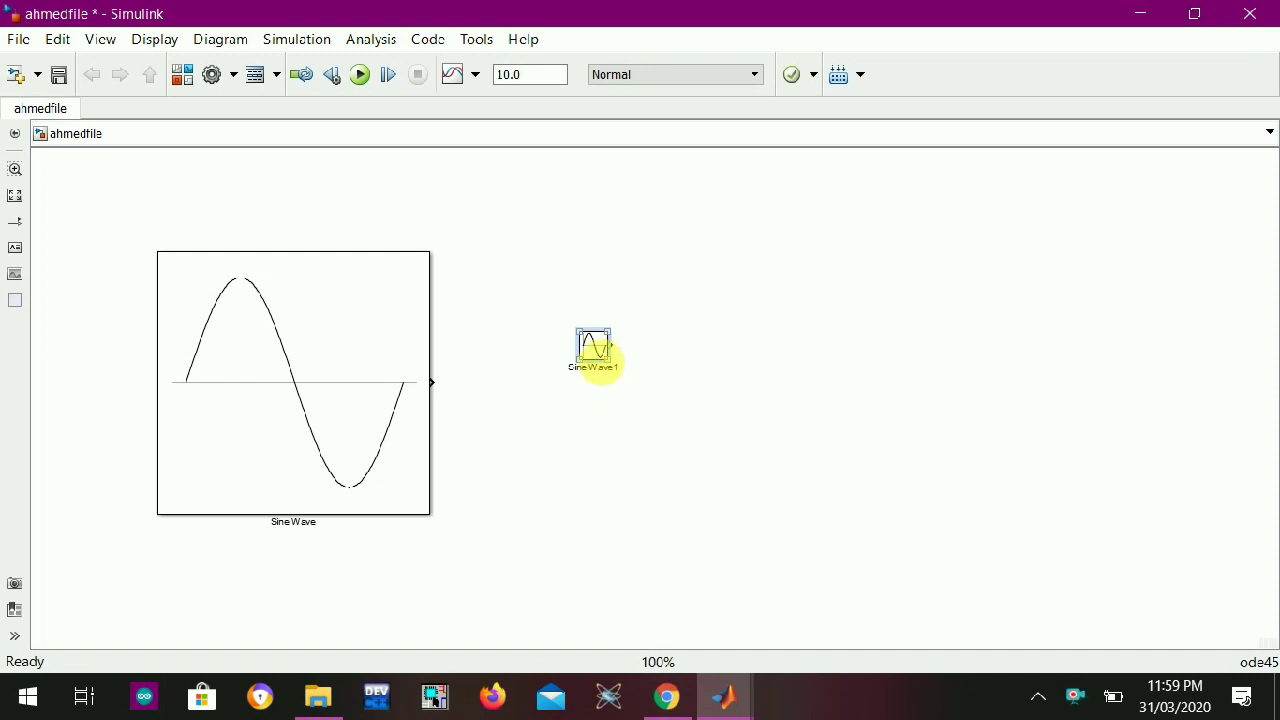
left_click_drag(612, 364, 768, 483)
left_click(669, 389)
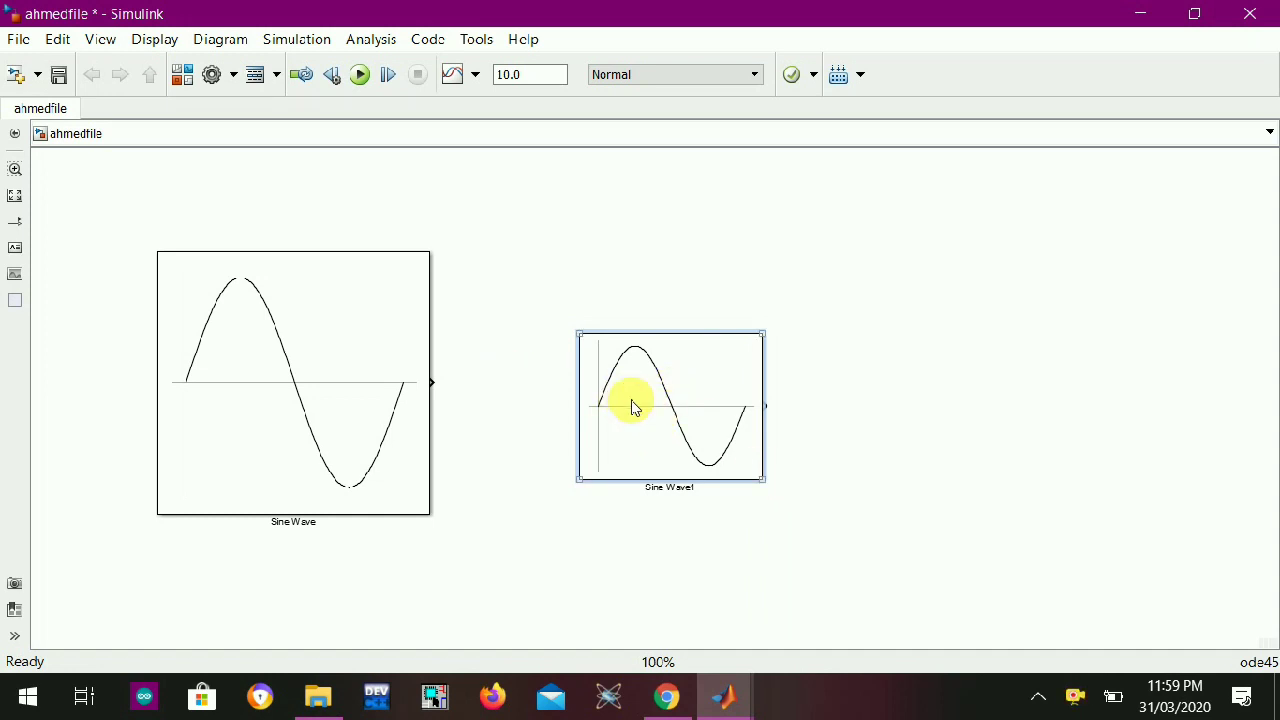
key("Delete")
Set the Sine Wave block's amplitude to 2 in its source block parameters
left_click(268, 362)
double_click(268, 362)
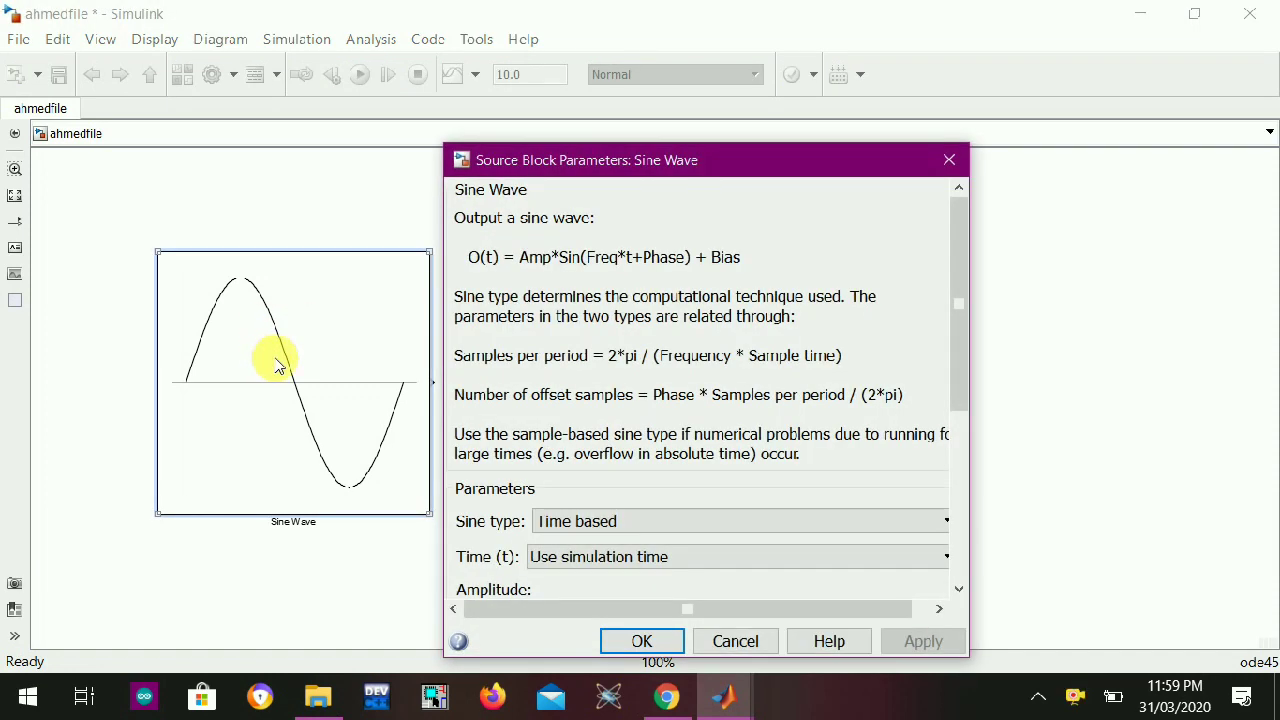
left_click_drag(660, 161, 661, 66)
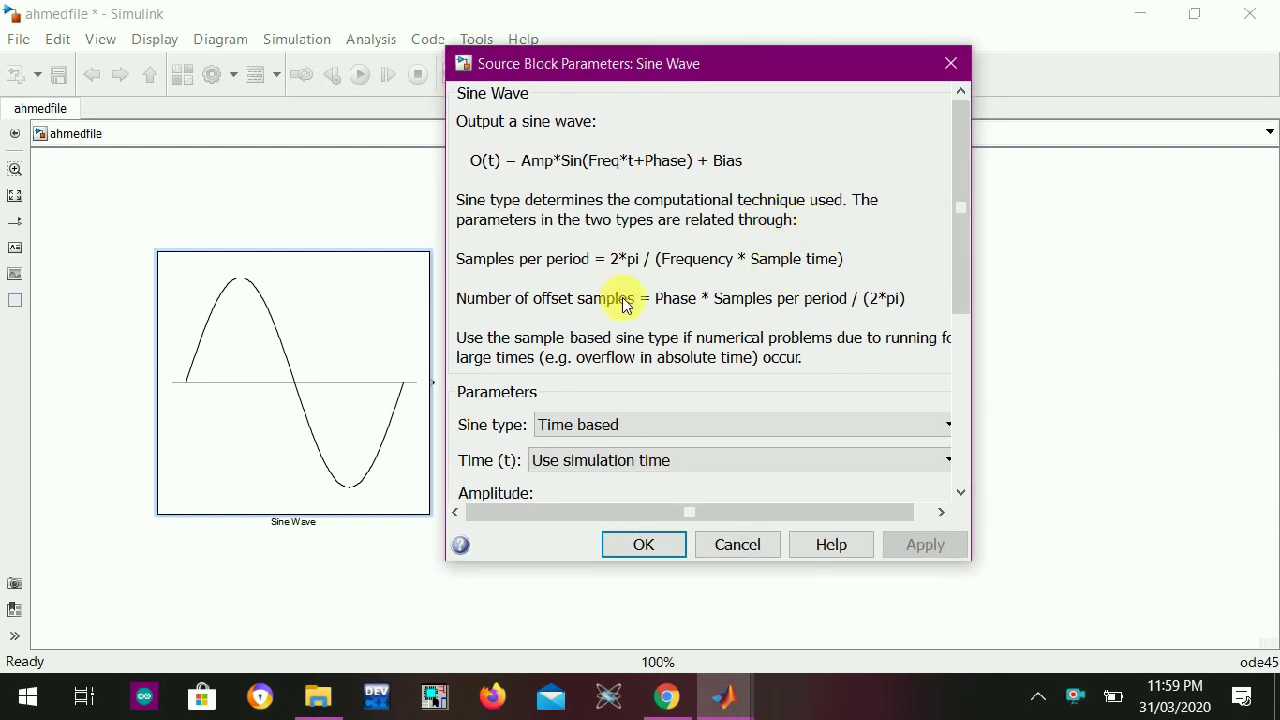
left_click(307, 395)
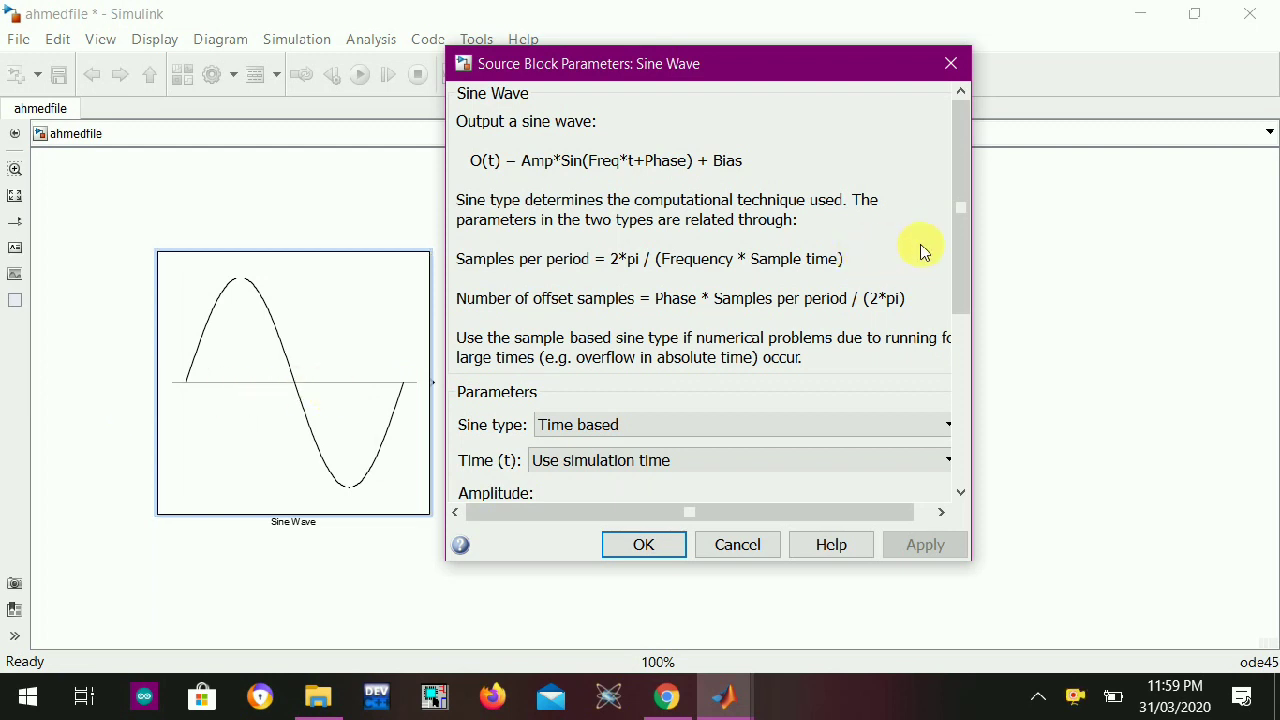
left_click_drag(962, 258, 972, 428)
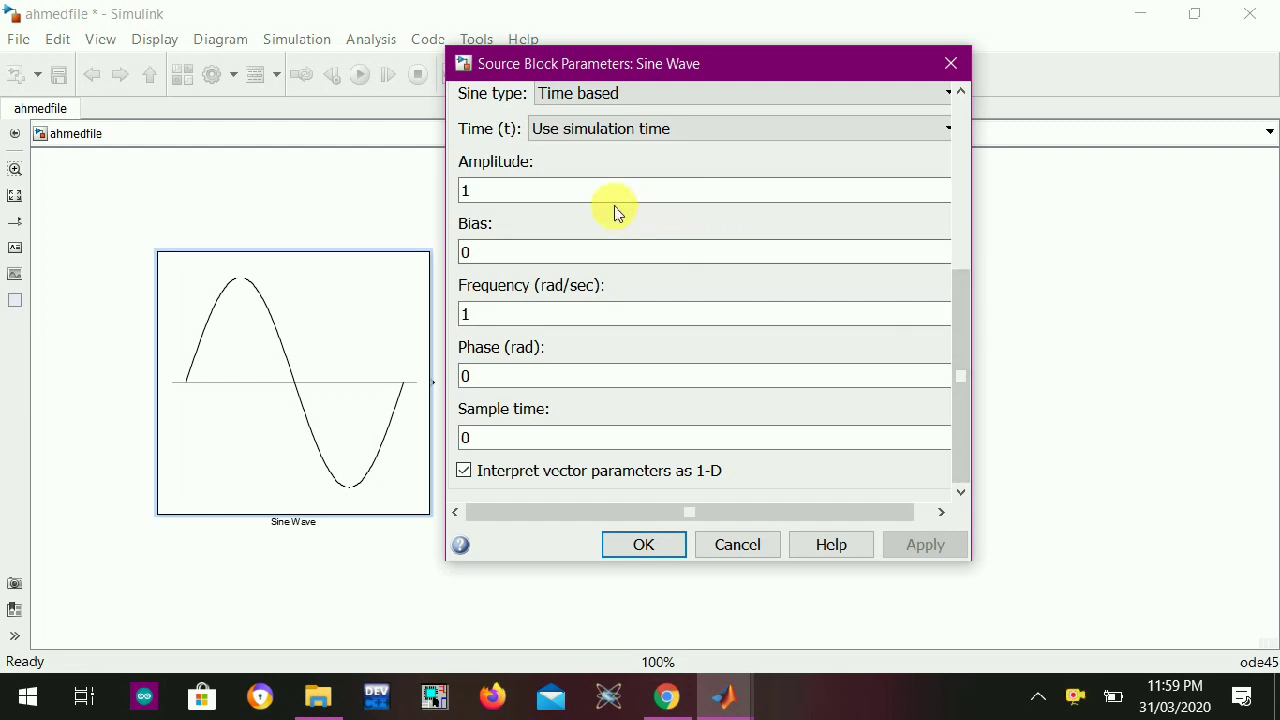
double_click(576, 190)
type("2")
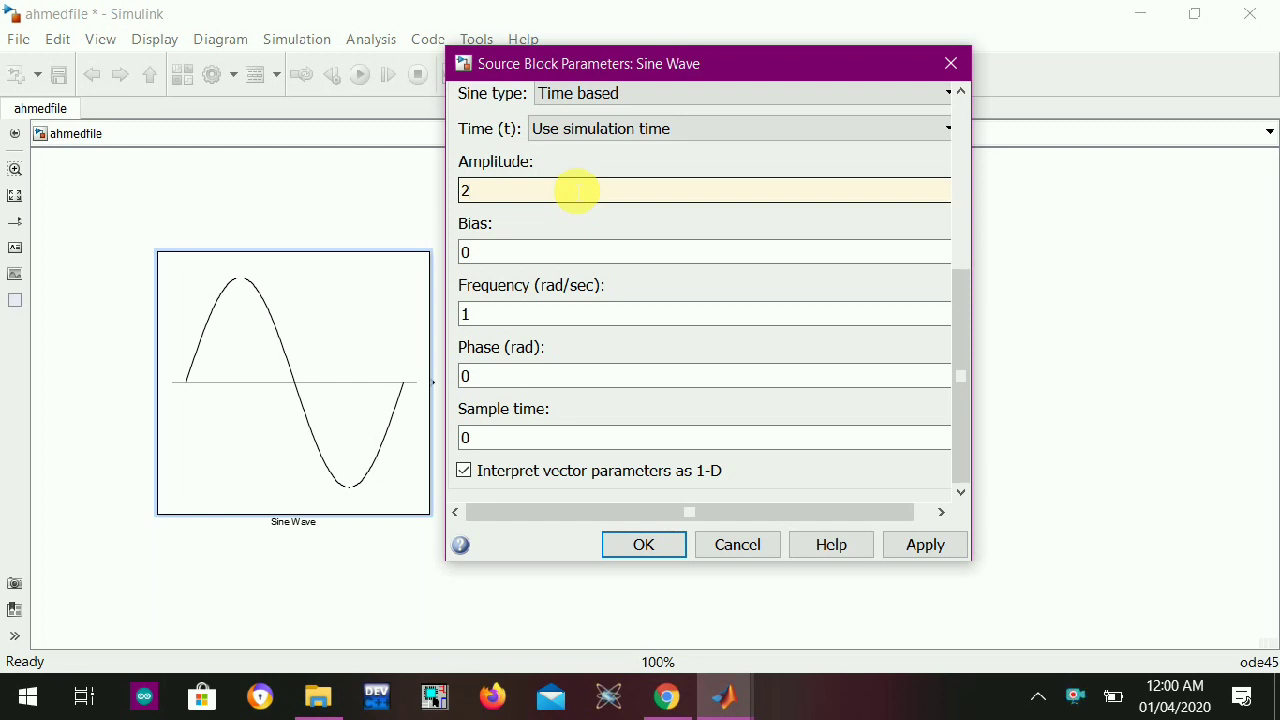
left_click(643, 545)
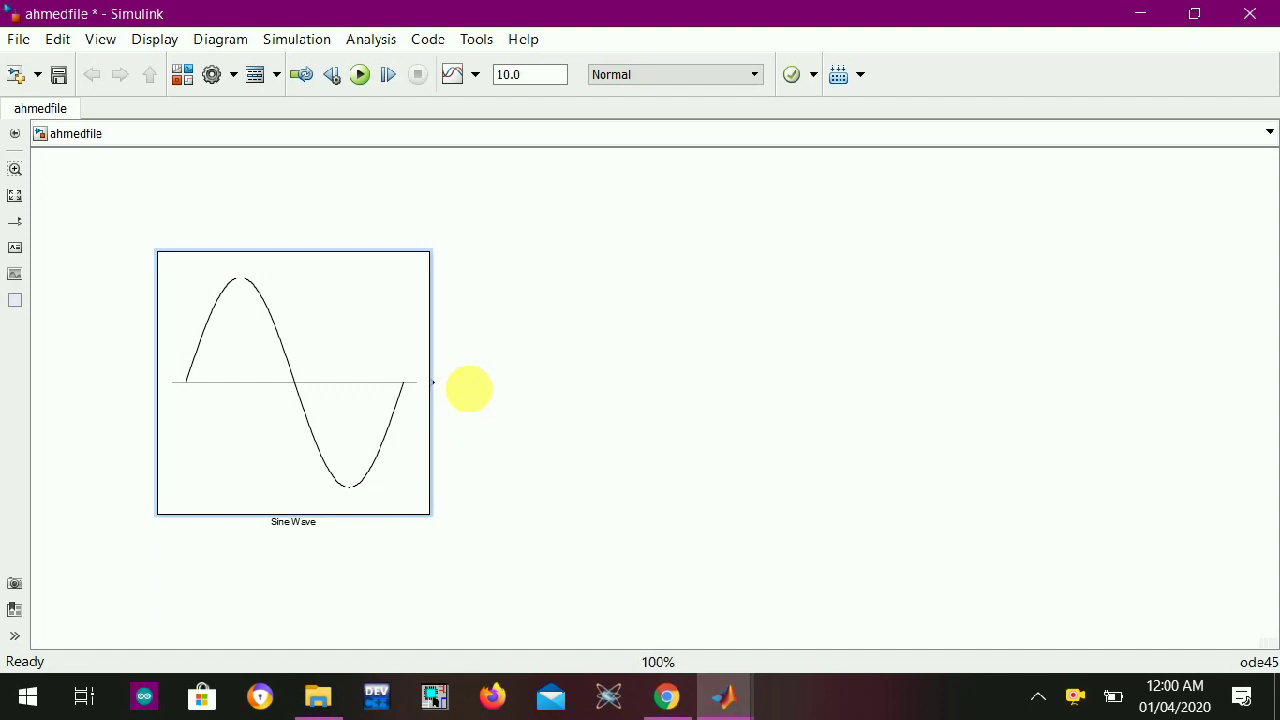
Move the Sine Wave block to the left part of the canvas, leaving room for further blocks
scroll(470, 392, "up", 3)
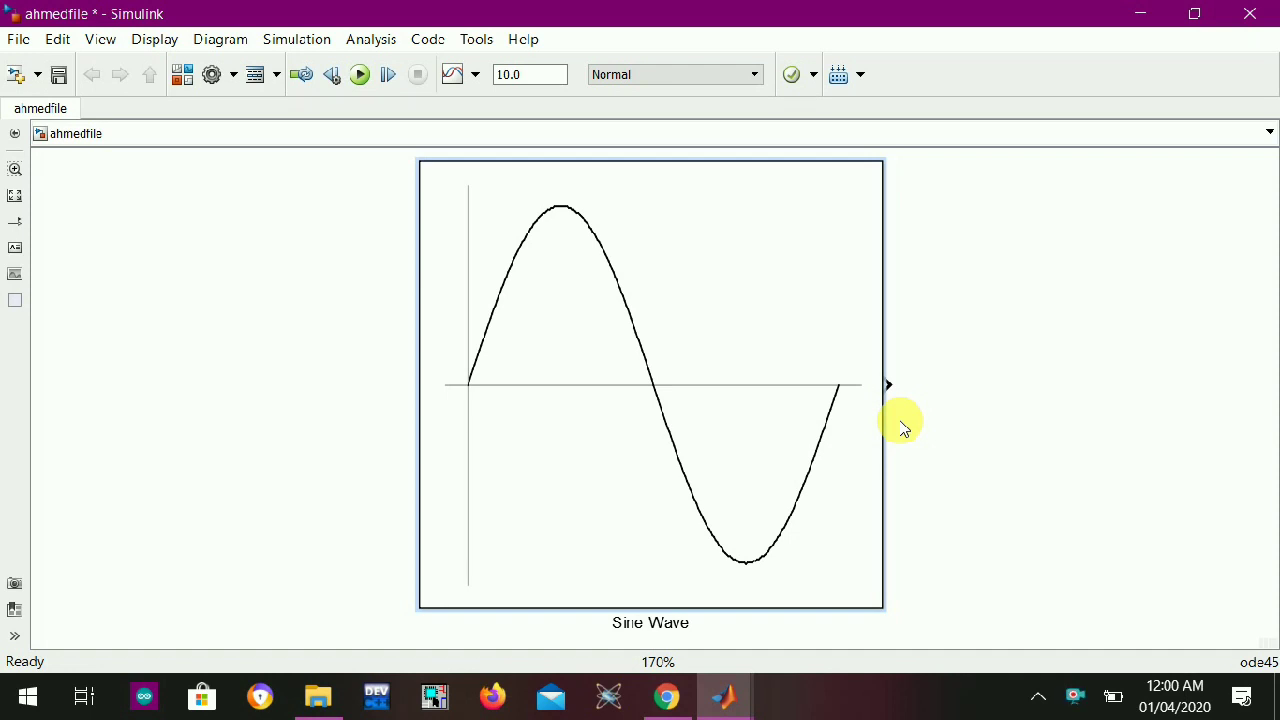
scroll(771, 388, "down", 4)
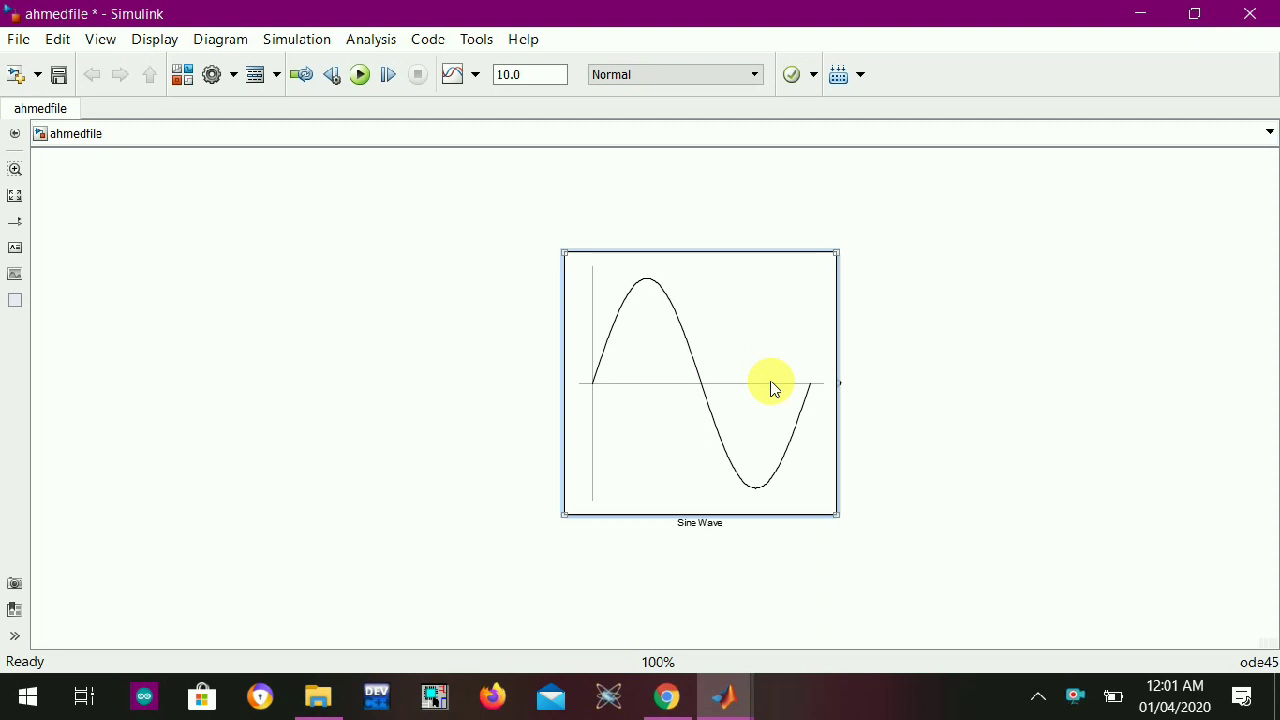
scroll(771, 388, "down", 3)
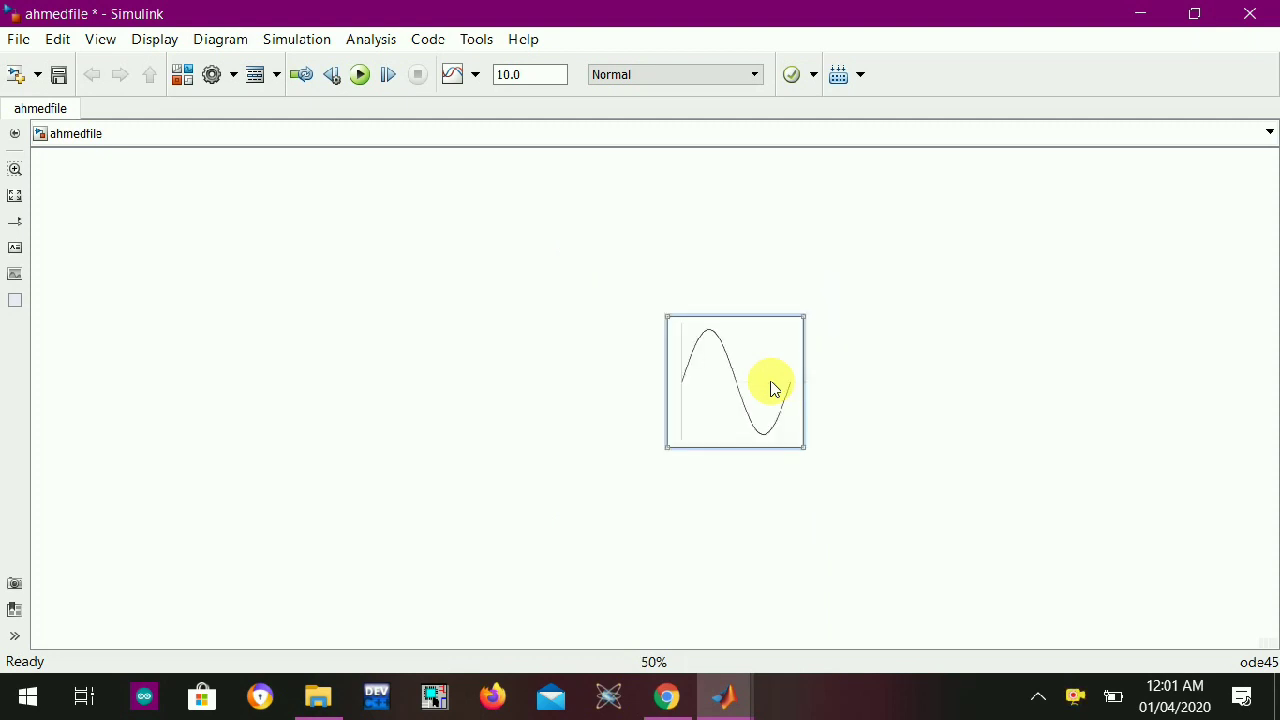
left_click_drag(743, 389, 214, 383)
left_click(287, 498)
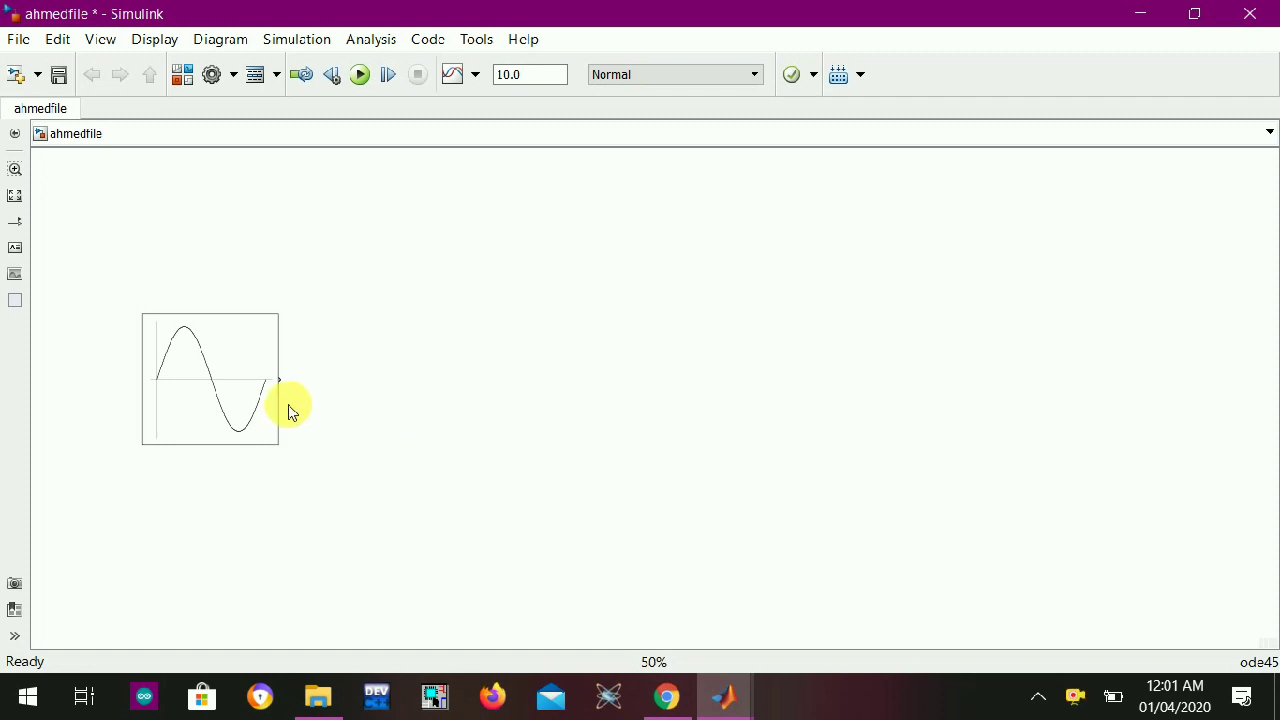
left_click(190, 362)
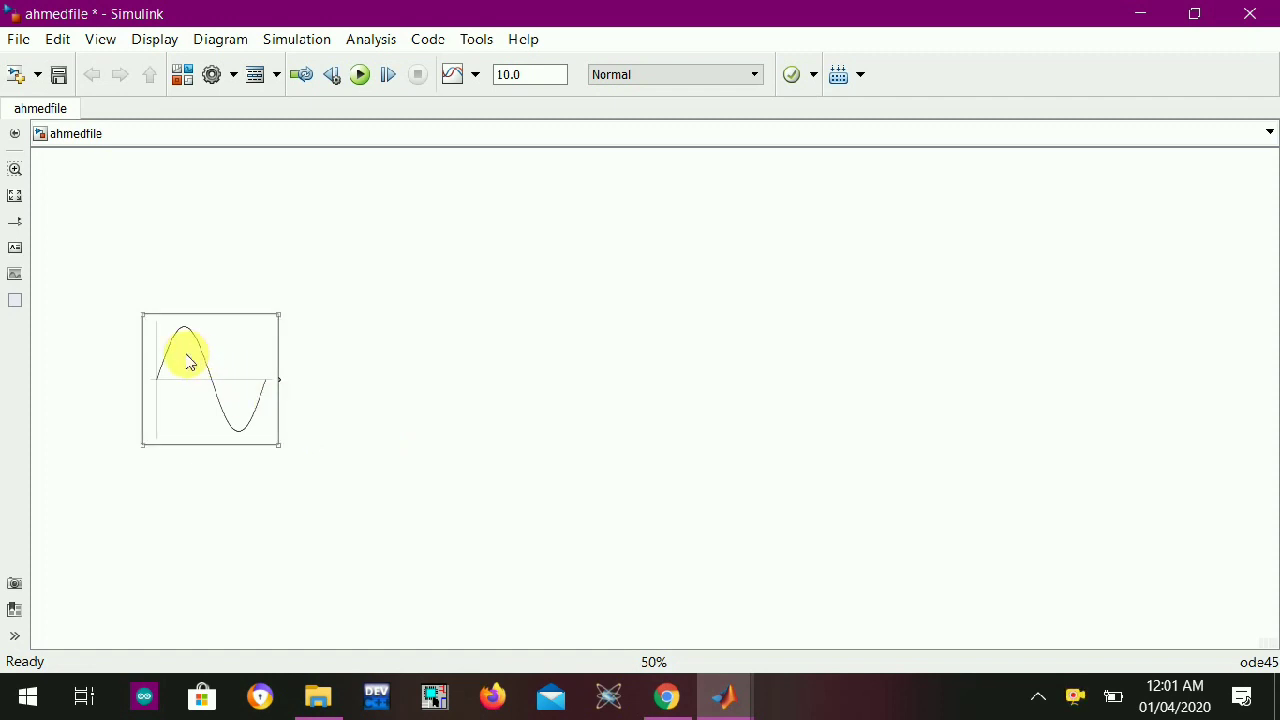
Add a Gain block from simulink/Math Operations beside the Sine Wave block by searching for gain
left_click(360, 420)
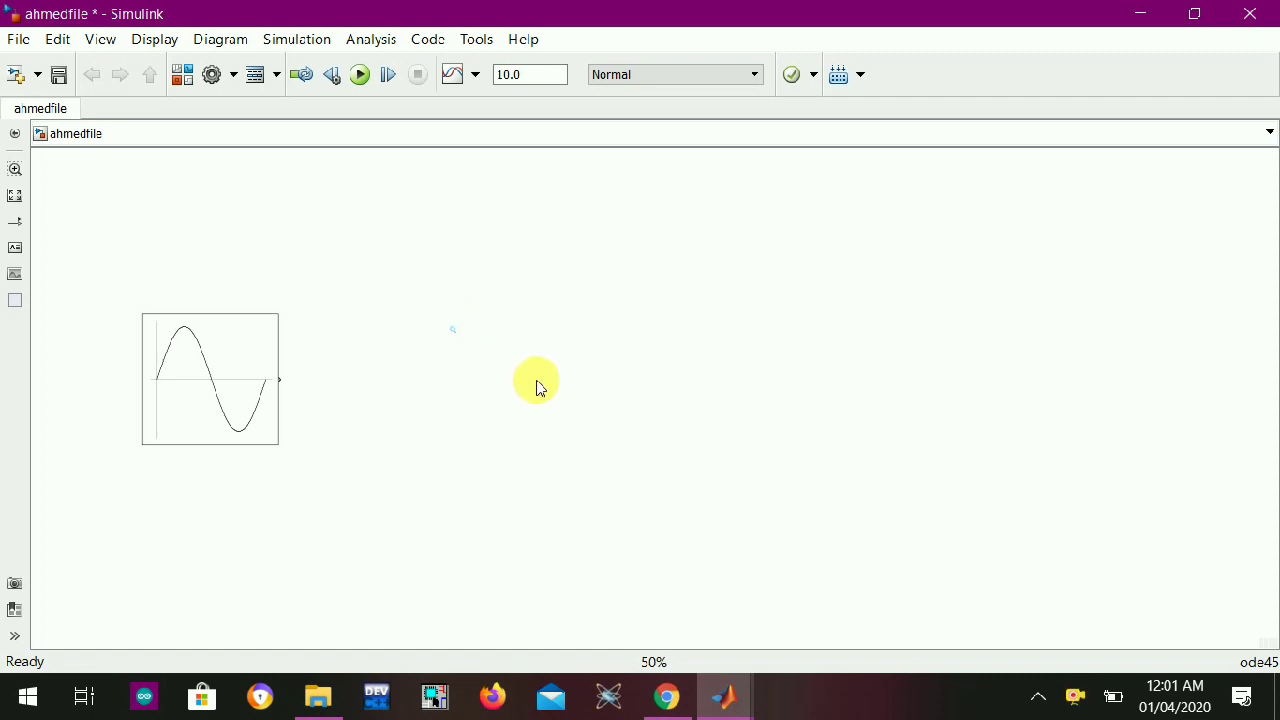
type("ga")
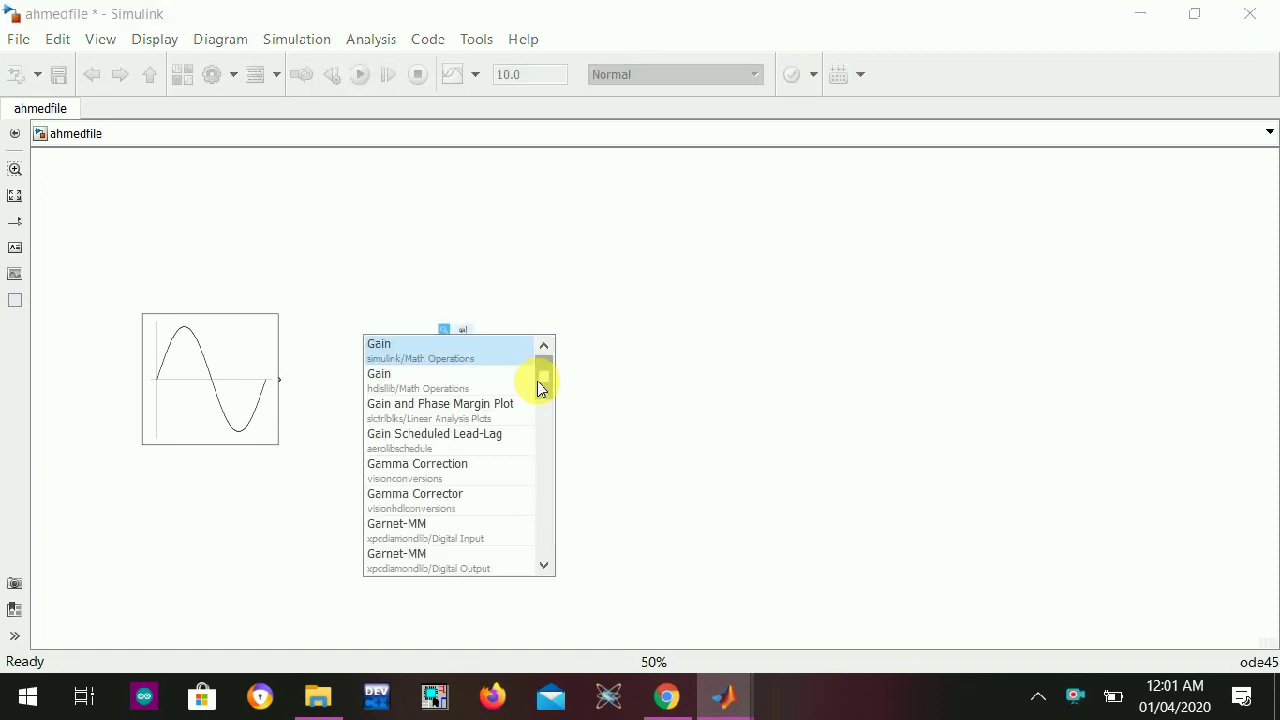
type("in")
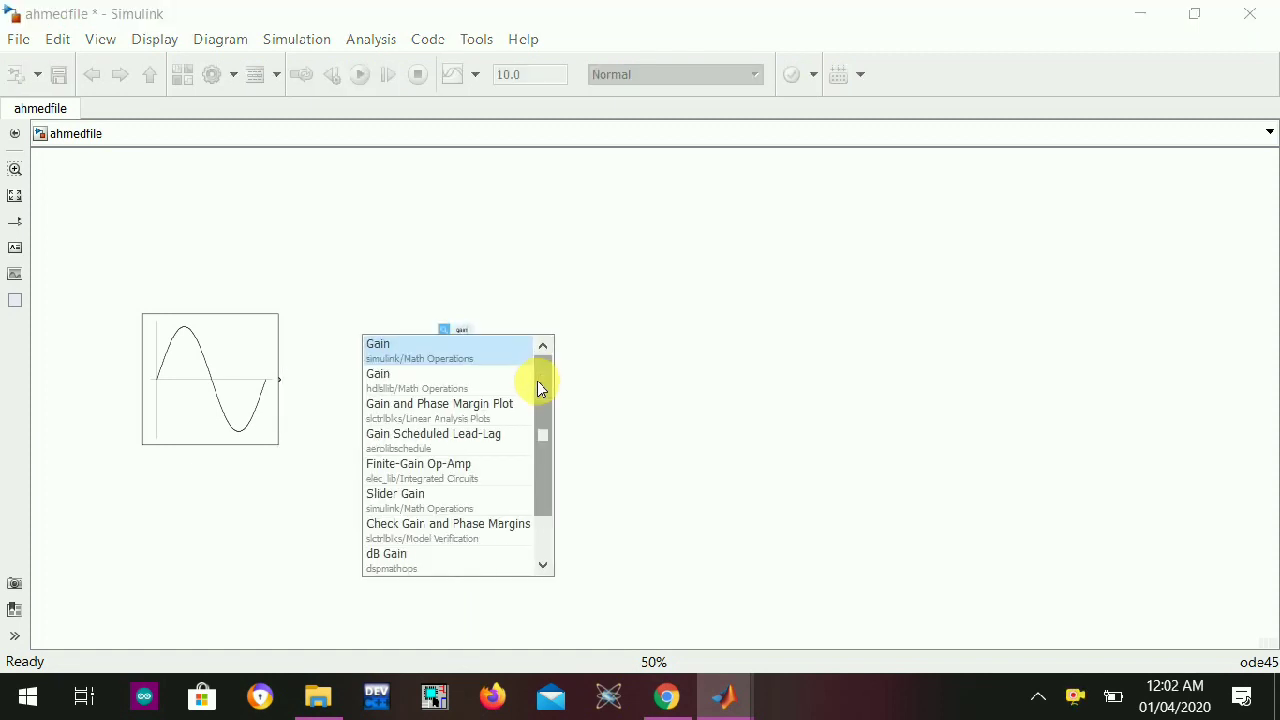
left_click(443, 357)
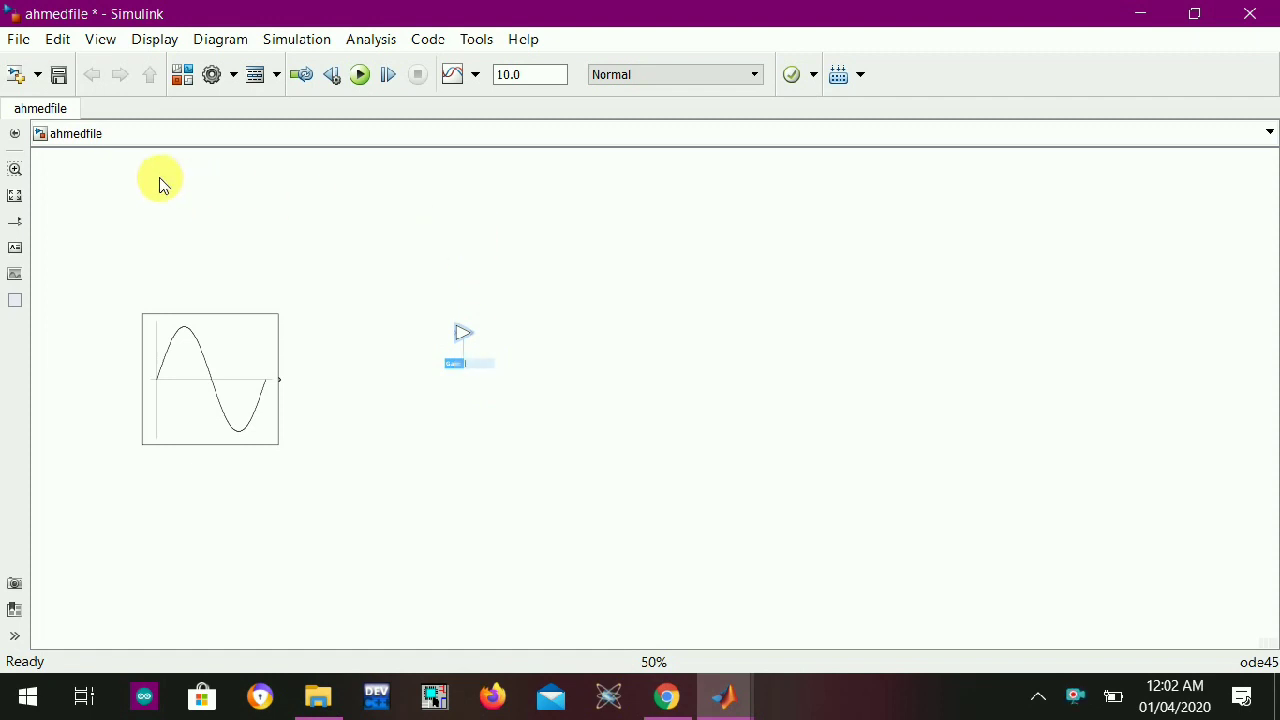
Try a larger Gain block positioned higher than the Sine Wave block, and delete it
left_click(20, 171)
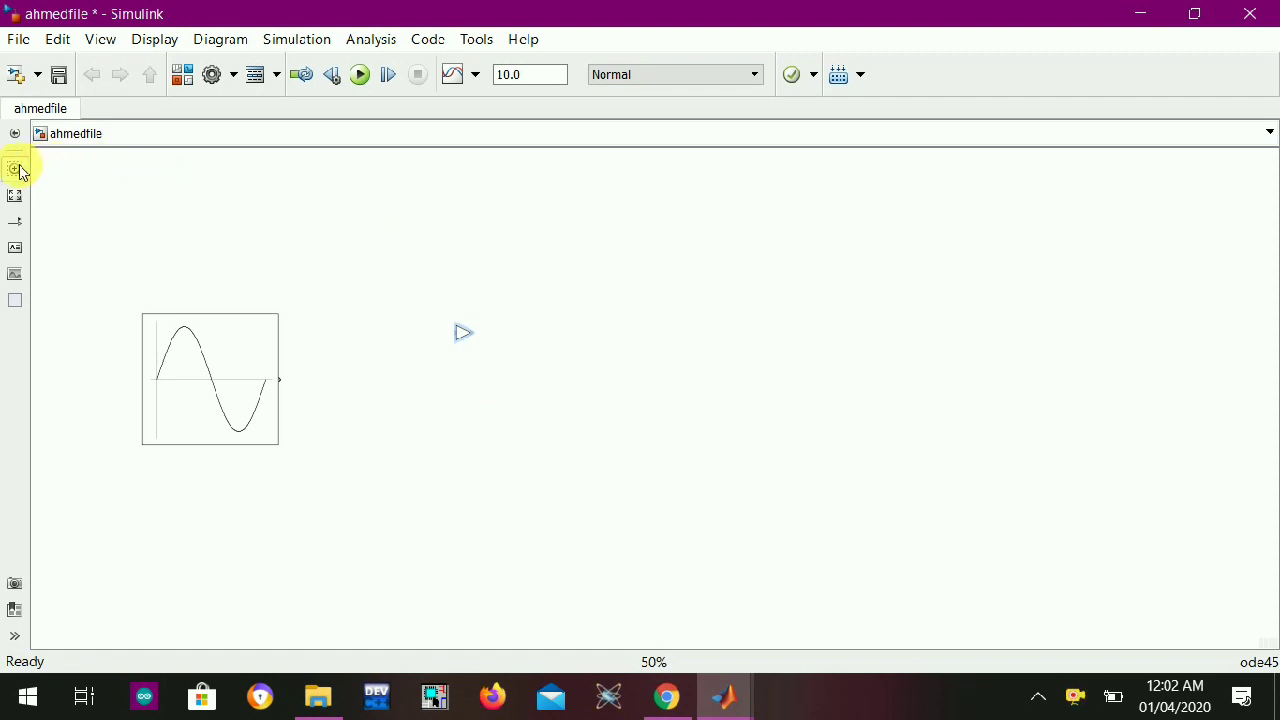
left_click(370, 244)
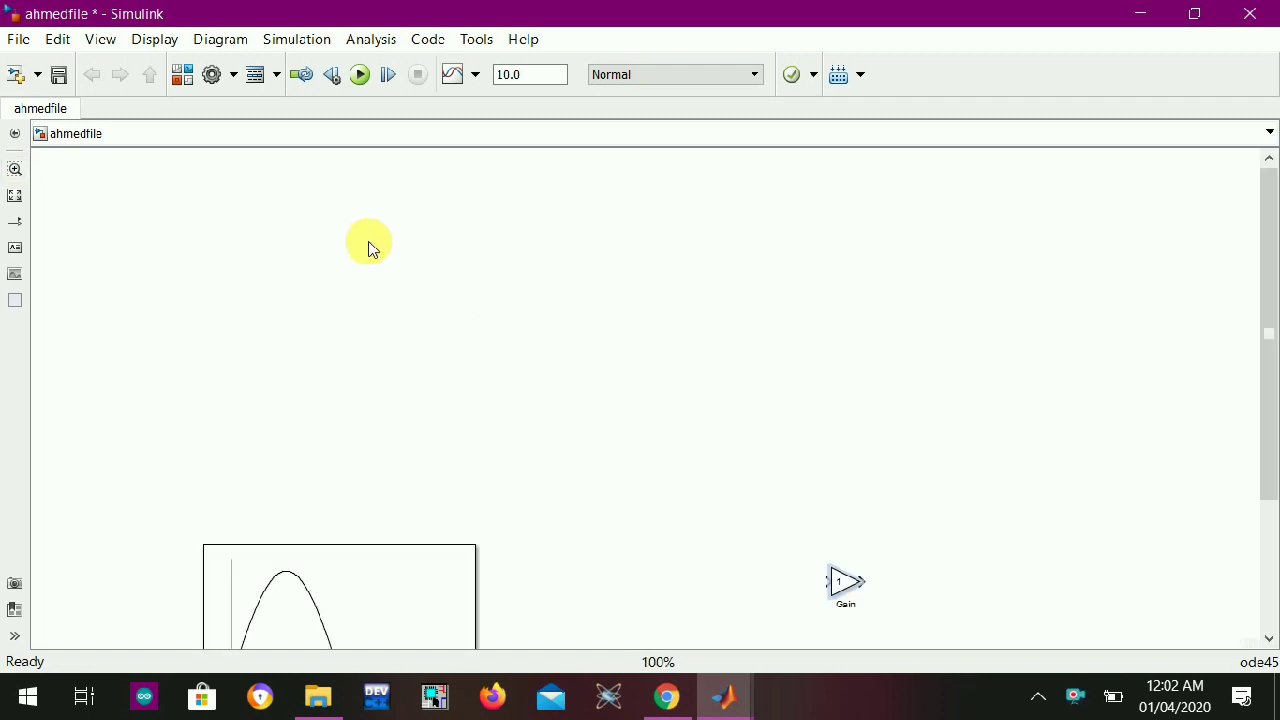
left_click_drag(1268, 371, 1266, 506)
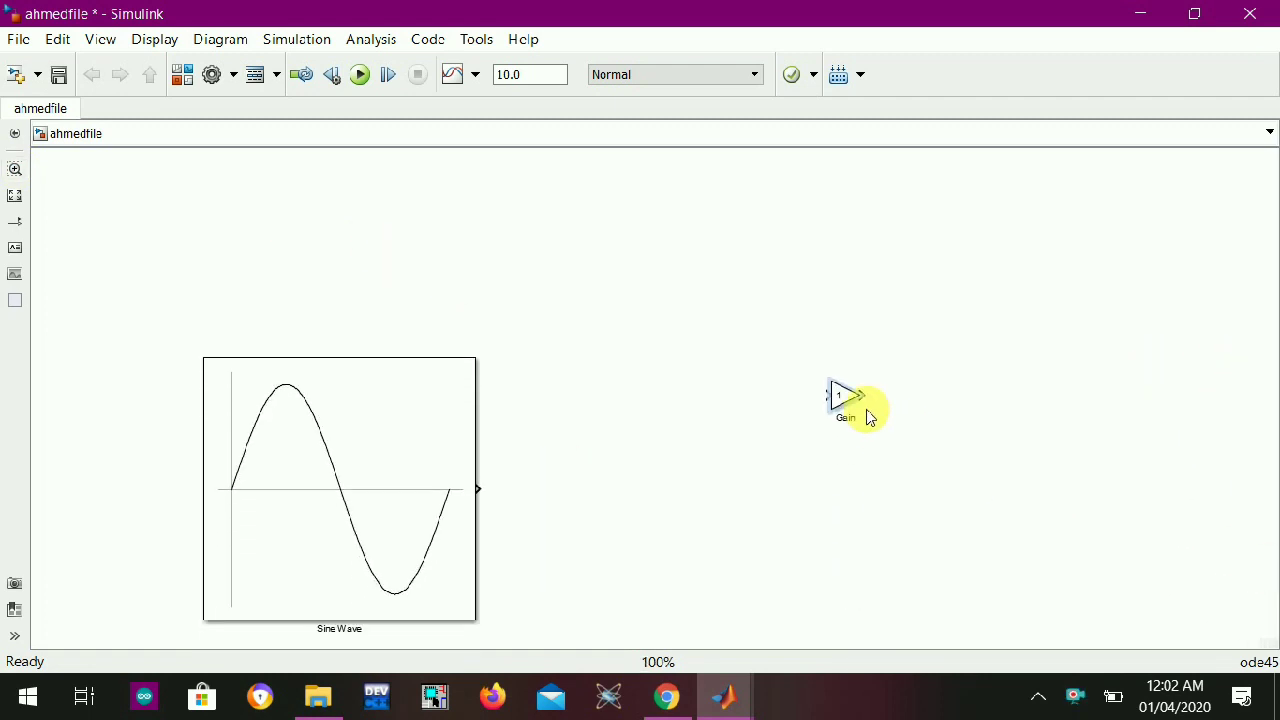
left_click_drag(861, 413, 1049, 566)
left_click_drag(946, 474, 811, 314)
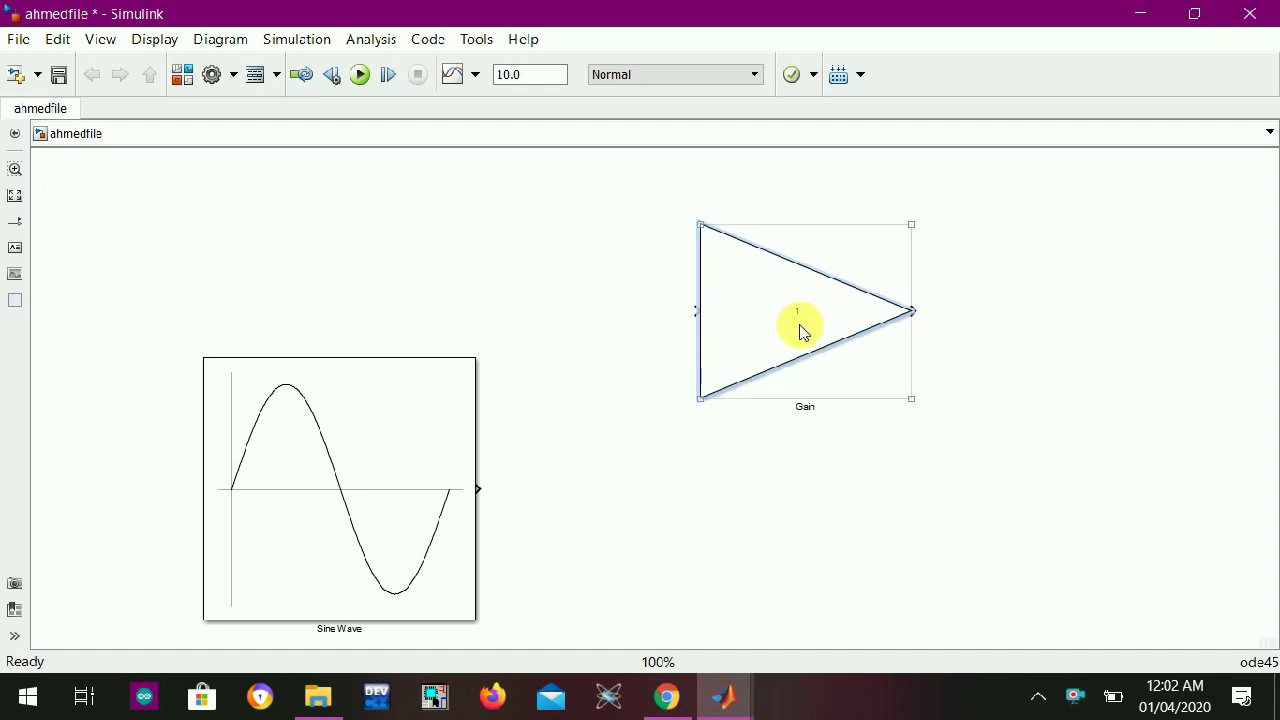
key("Delete")
Insert a new Gain block from simulink/Math Operations beside the Sine Wave block with a gain of 4
left_click_drag(692, 325, 770, 390)
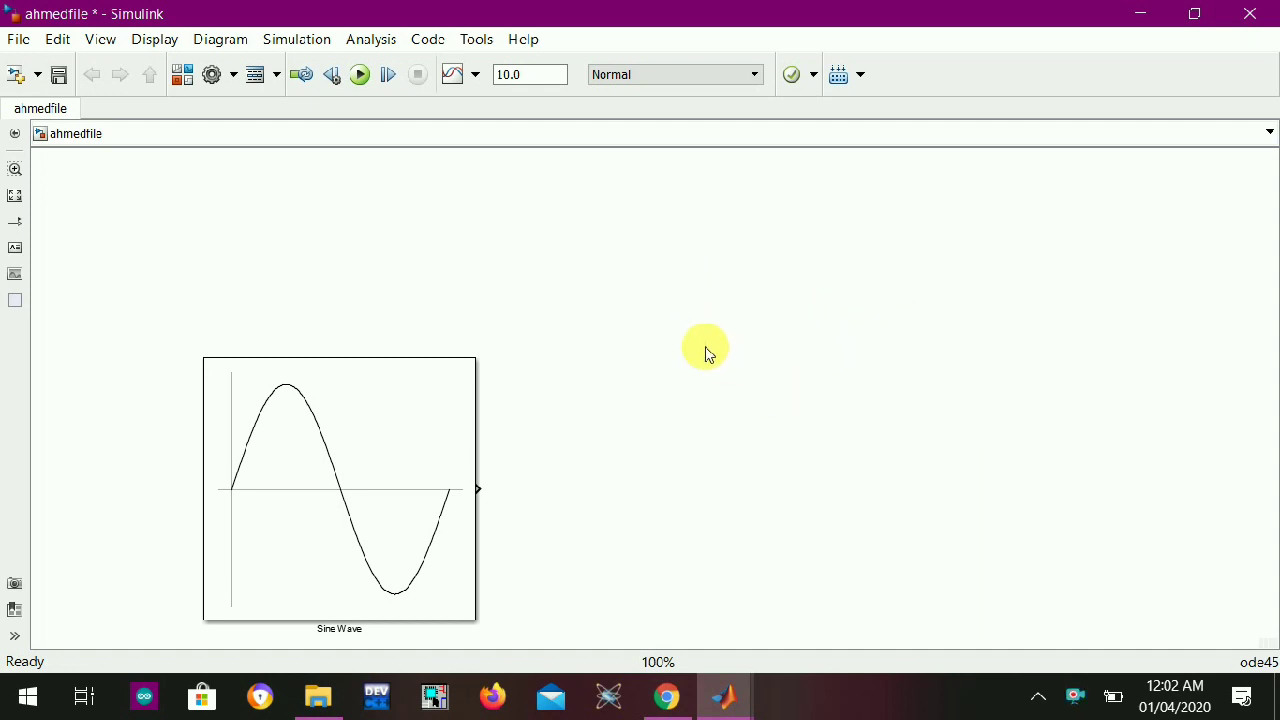
double_click(740, 373)
type("gain")
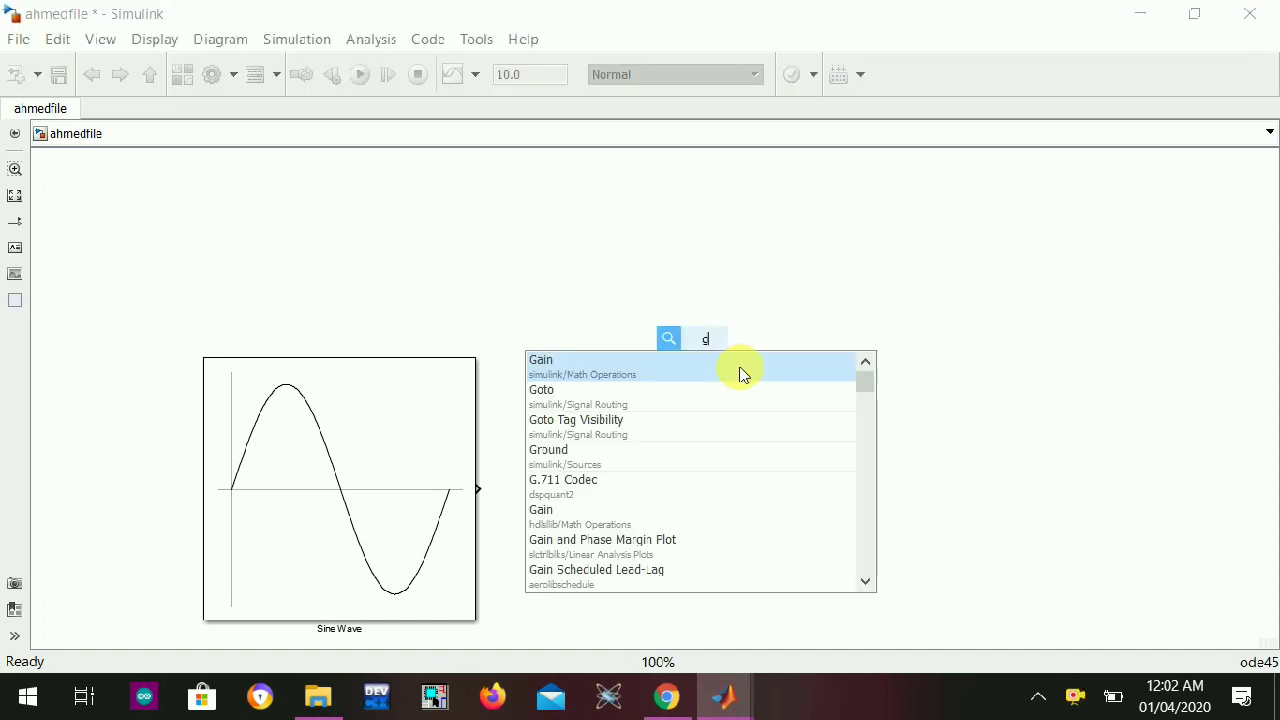
left_click(686, 366)
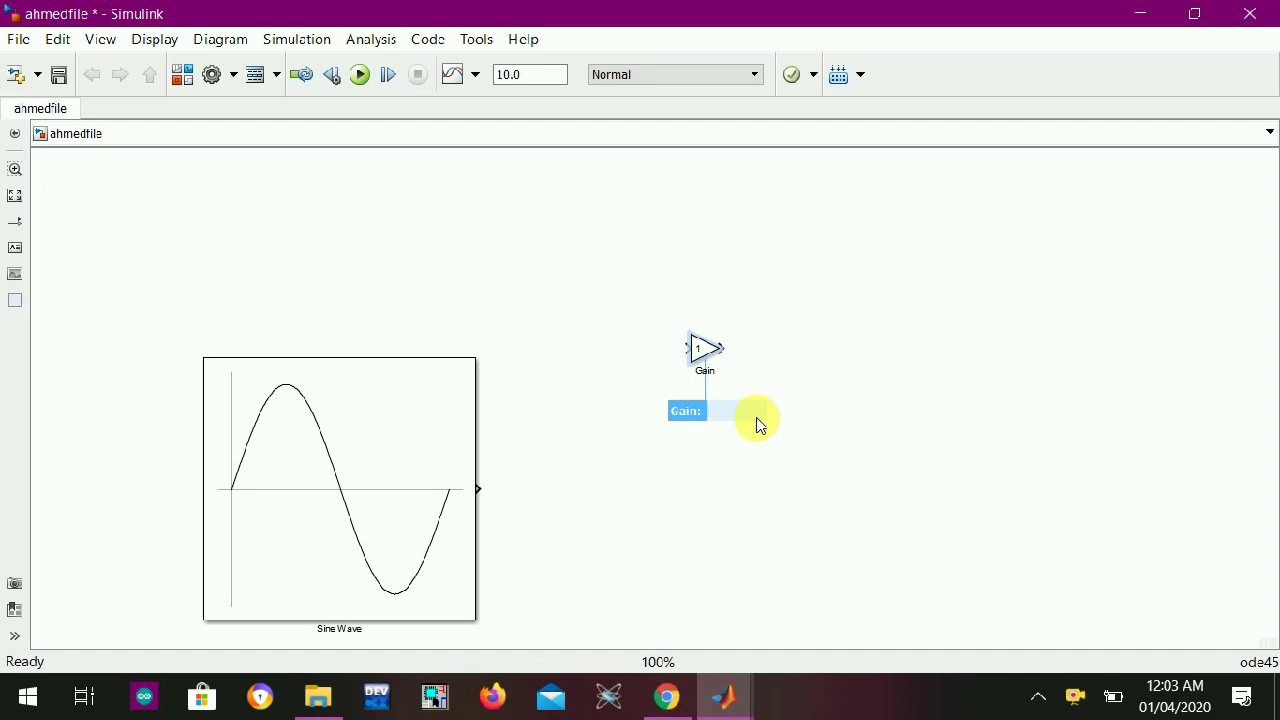
type("4")
key("Return")
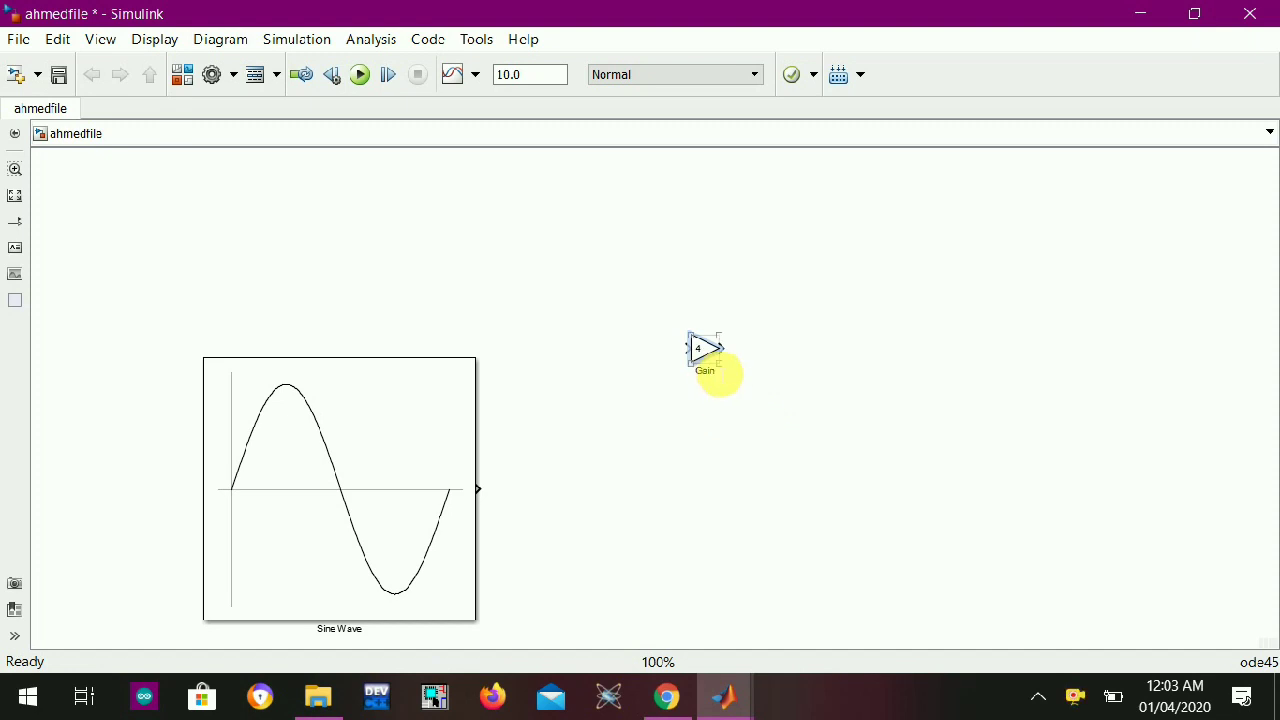
Align the Gain block with the Sine Wave block's output and enlarge it
left_click_drag(704, 352, 705, 500)
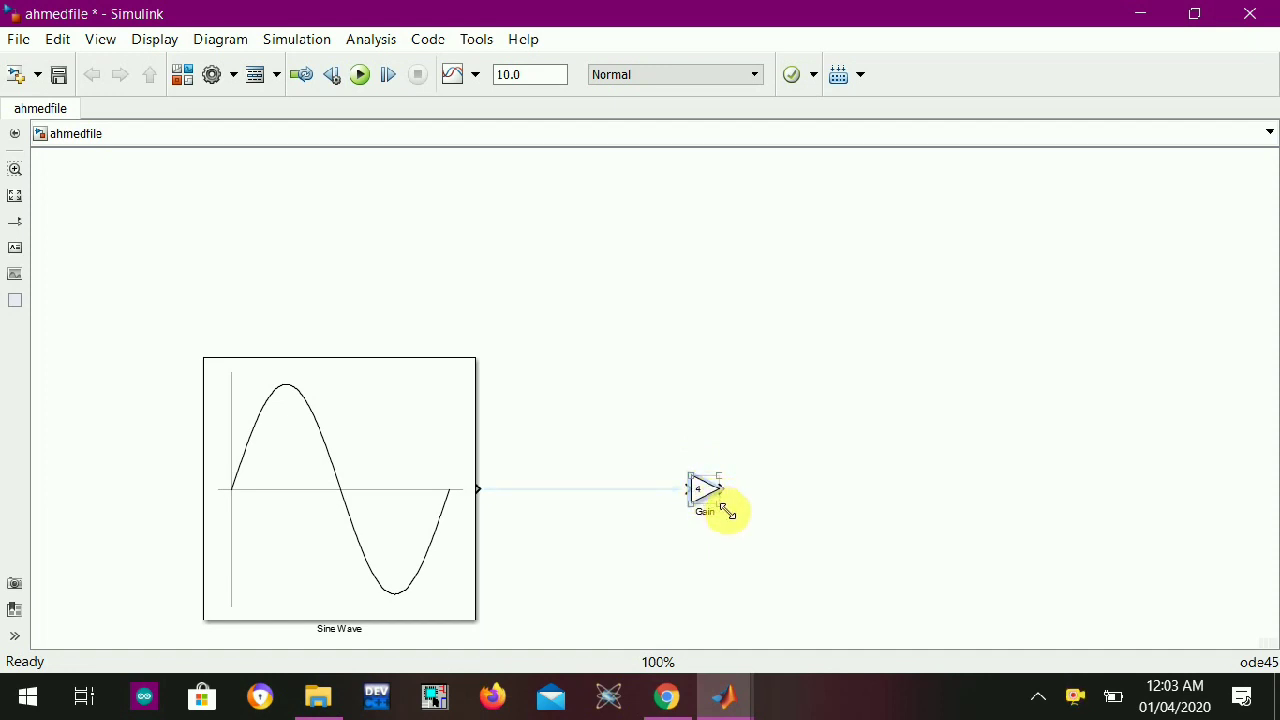
left_click_drag(720, 506, 894, 574)
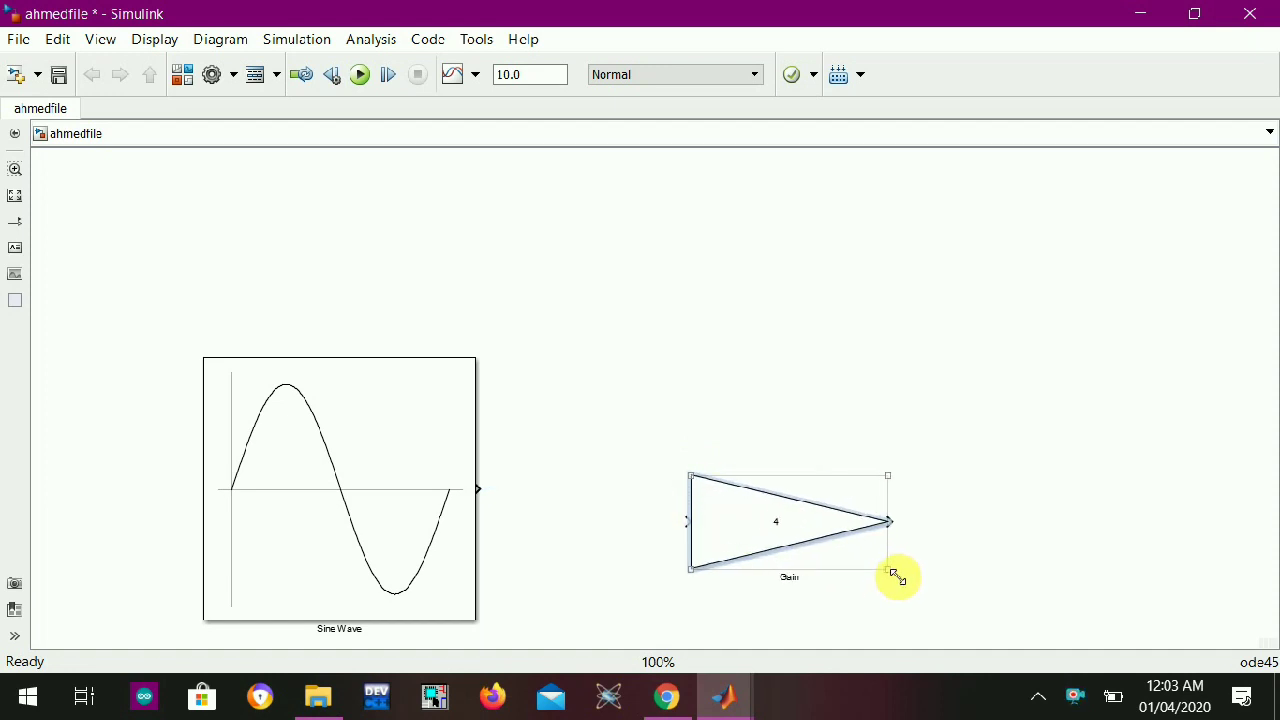
Enlarge the Gain block further and realign its input with the Sine Wave block's output
left_click_drag(791, 523, 772, 487)
left_click_drag(885, 545, 1000, 629)
left_click_drag(814, 520, 798, 462)
left_click_drag(800, 472, 802, 475)
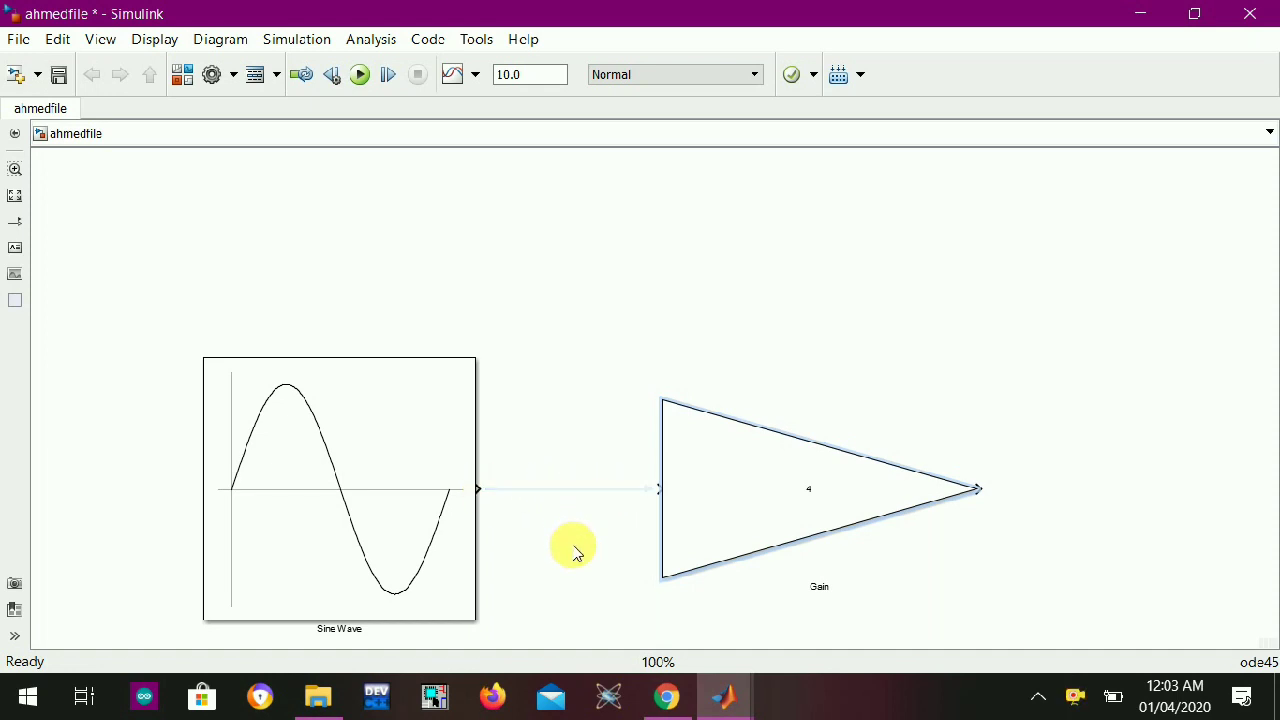
Connect the Sine Wave block's output to the Gain block's input
left_click(565, 490)
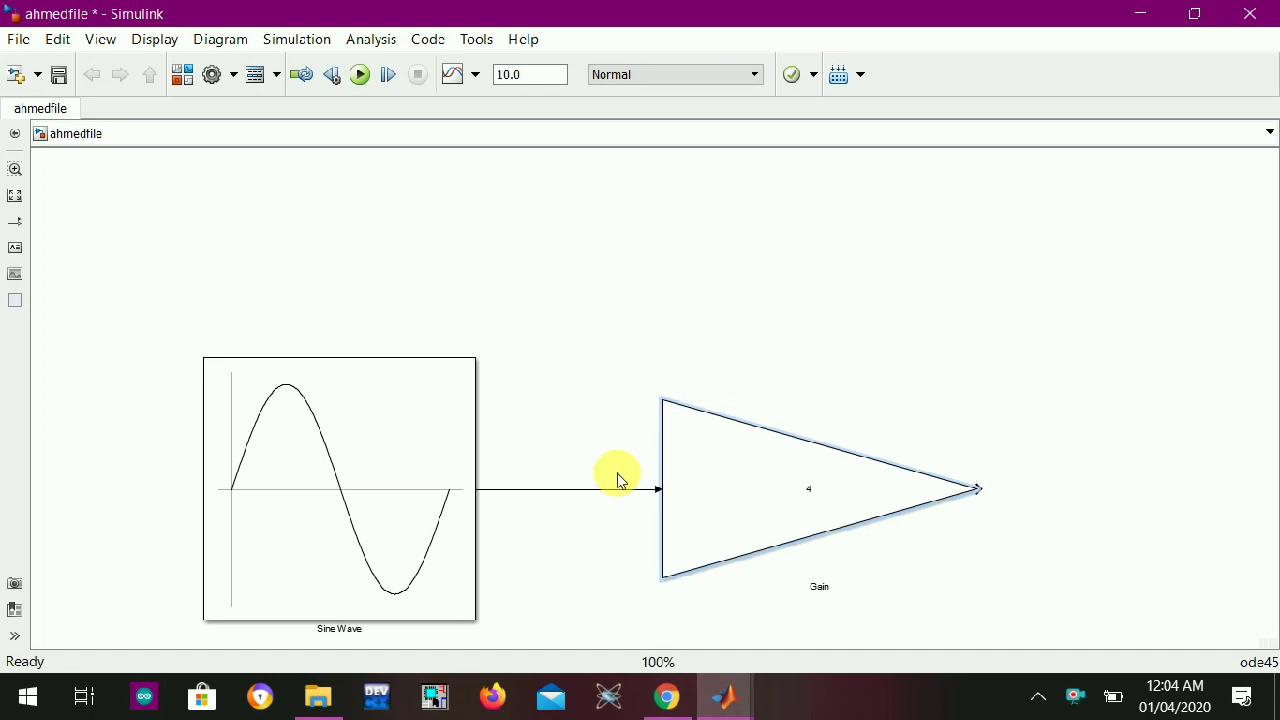
left_click(705, 570)
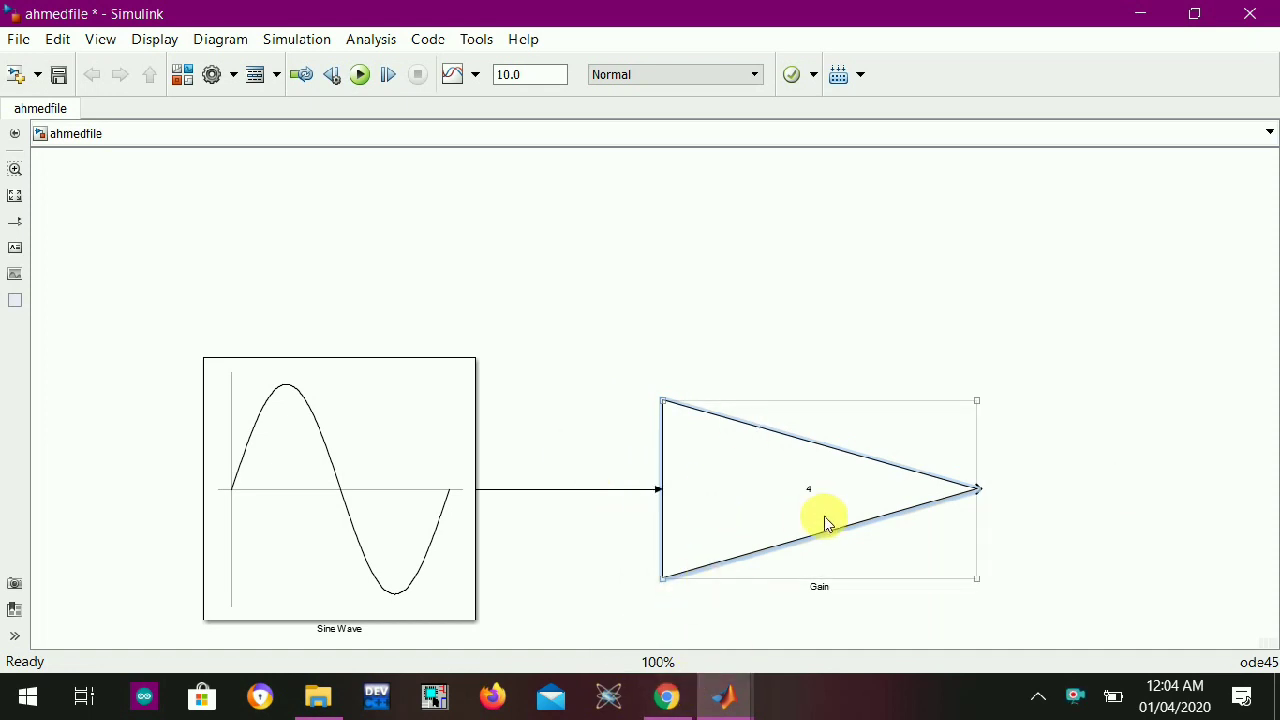
left_click(443, 470)
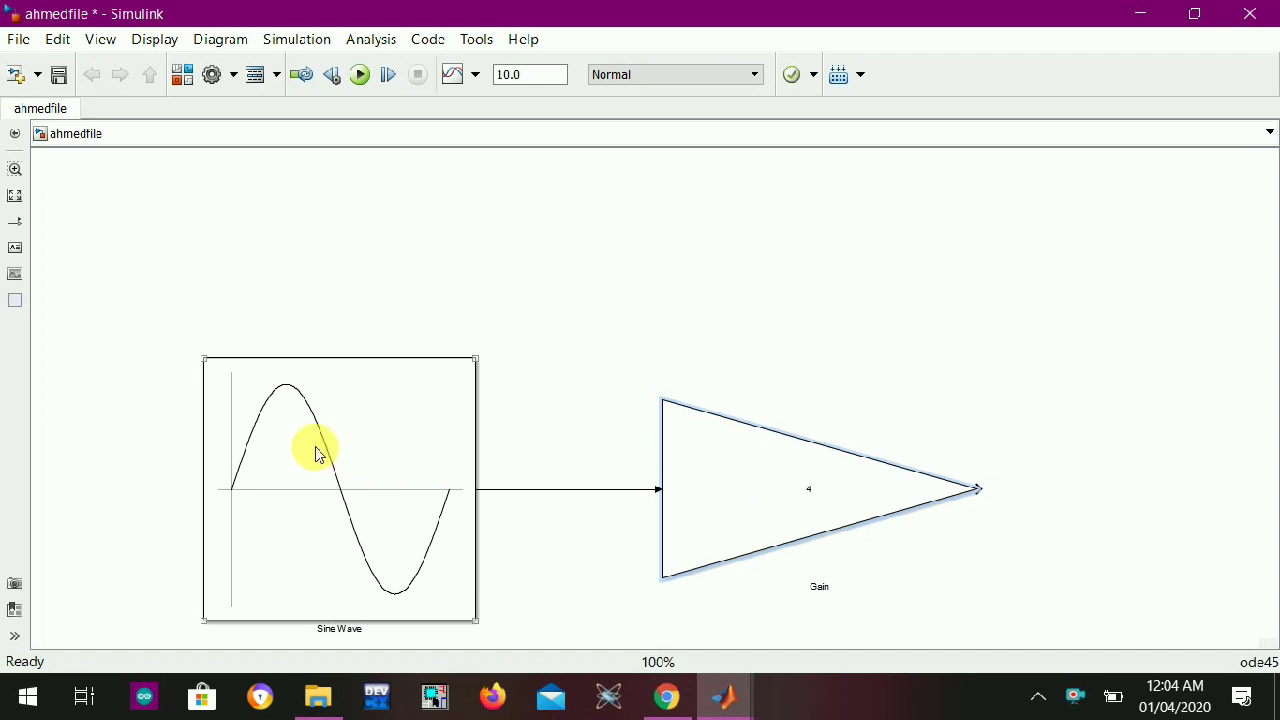
left_click(697, 492)
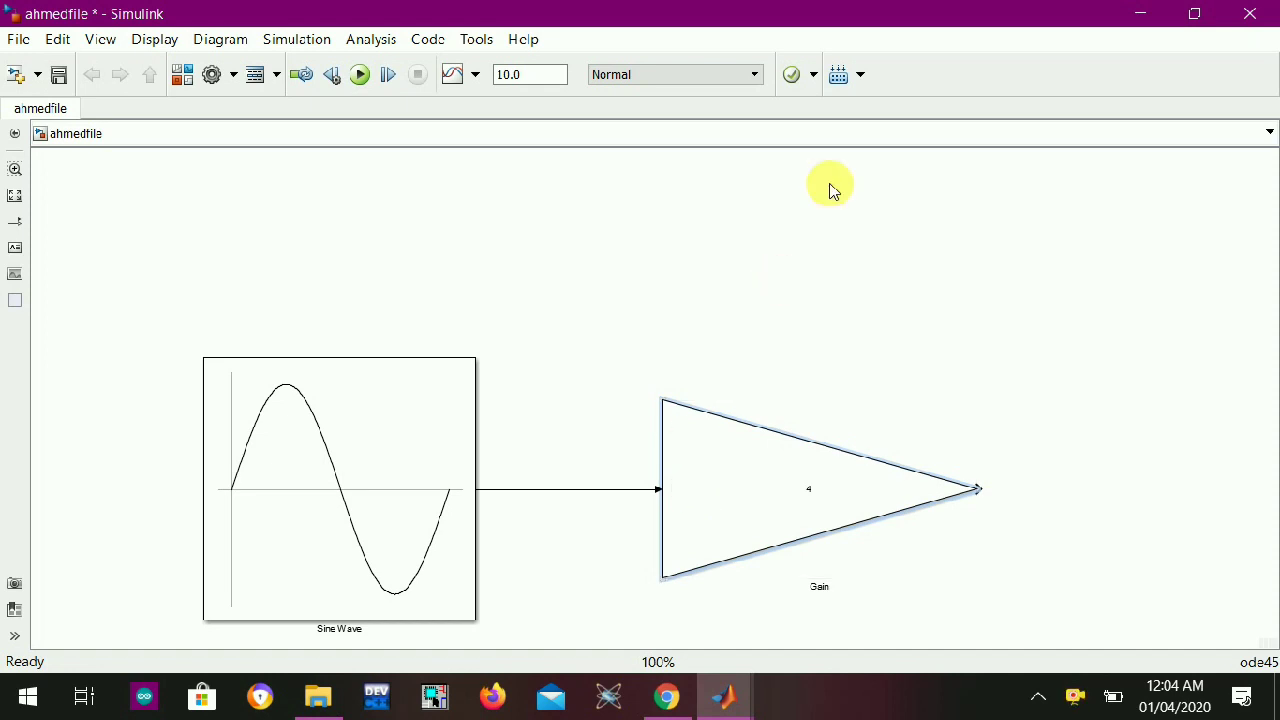
Insert a Scope block from simulink/Sinks above the Gain block by searching for scope, with the number of axes set to 2
left_click(829, 249)
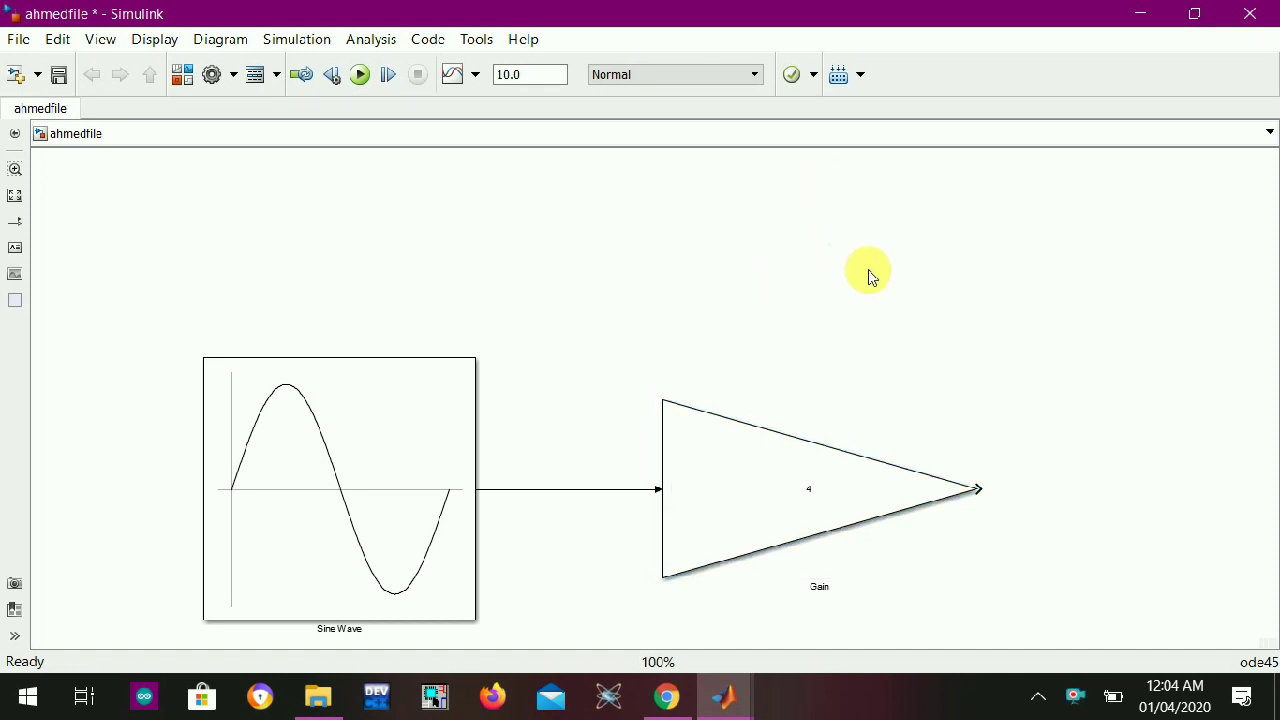
type("s")
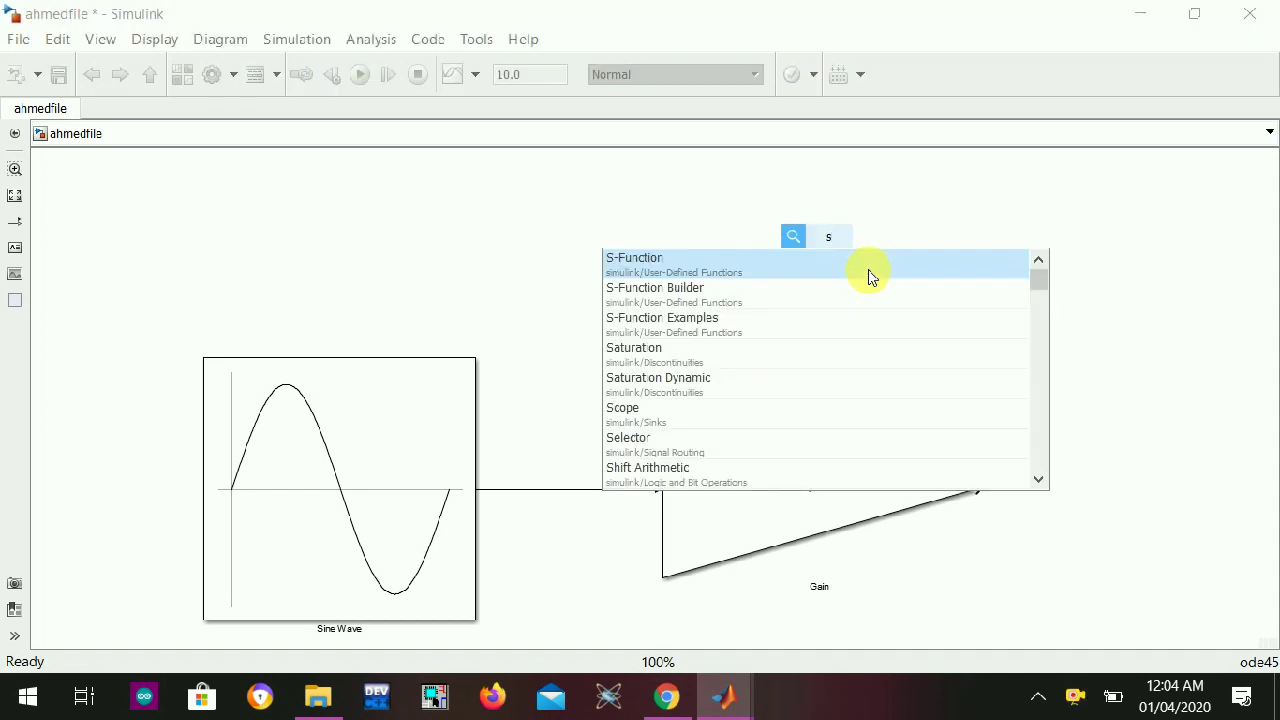
type("cope")
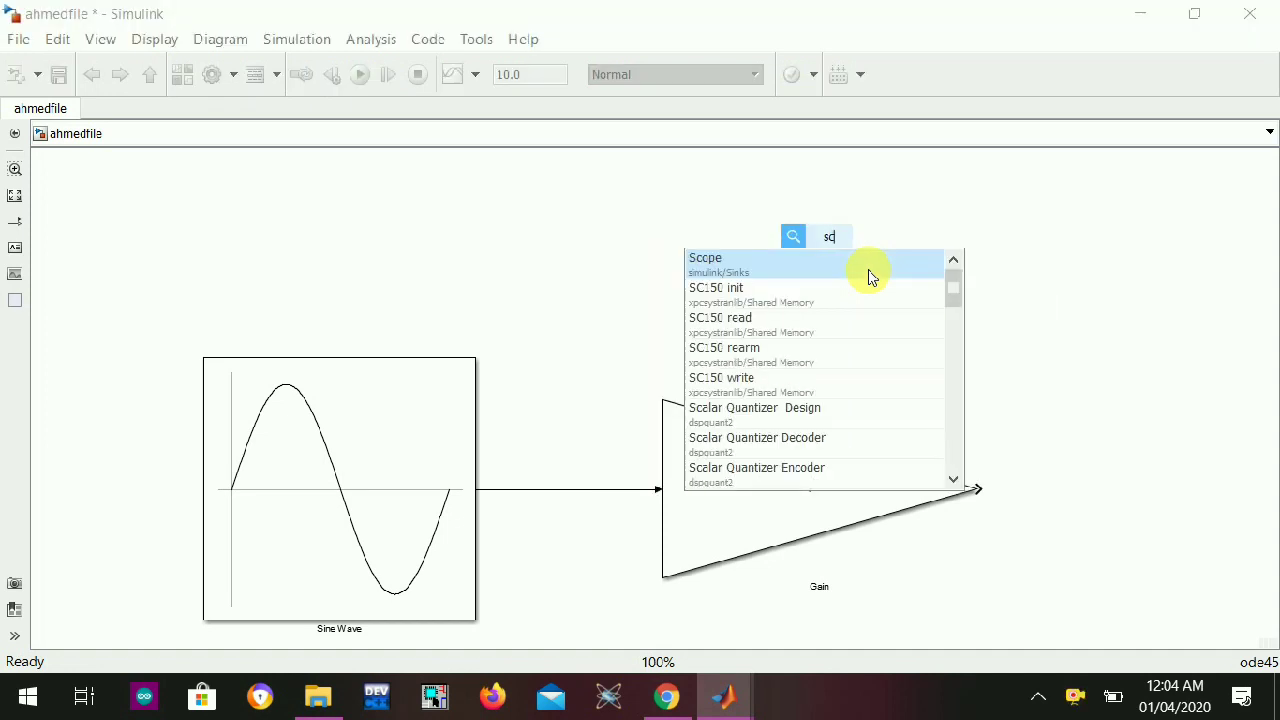
left_click(807, 277)
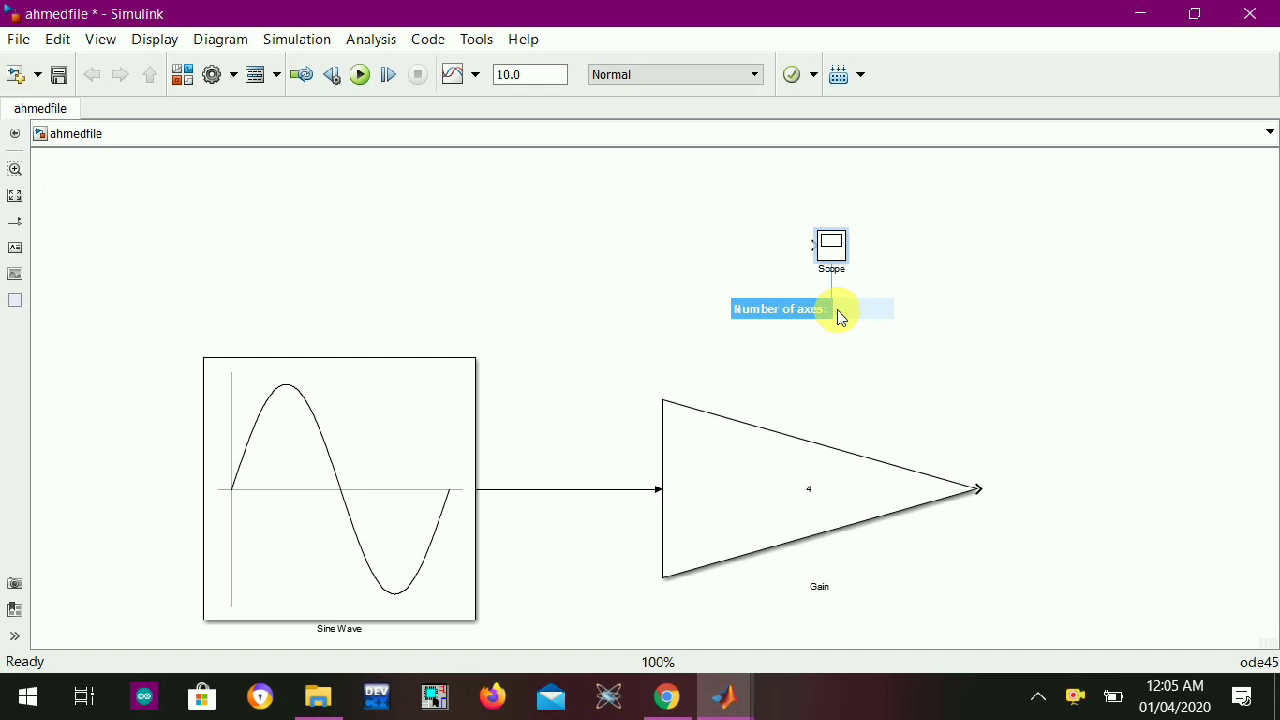
type("2")
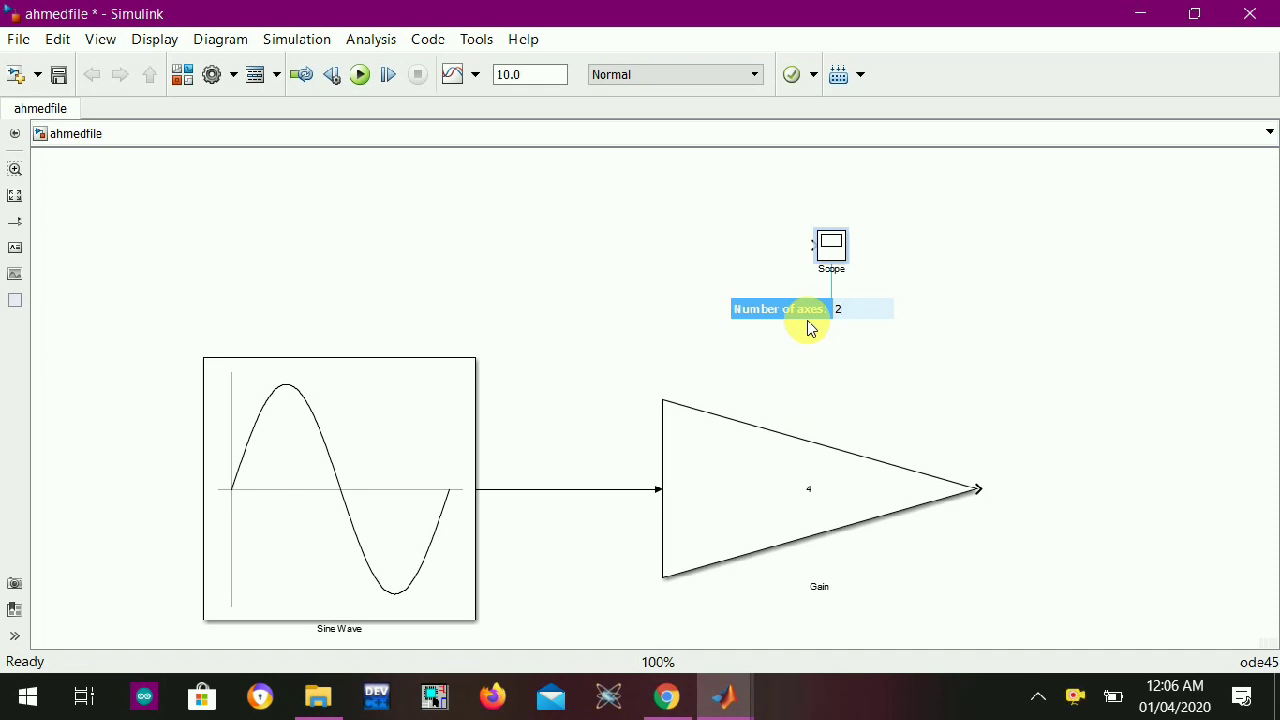
left_click(820, 258)
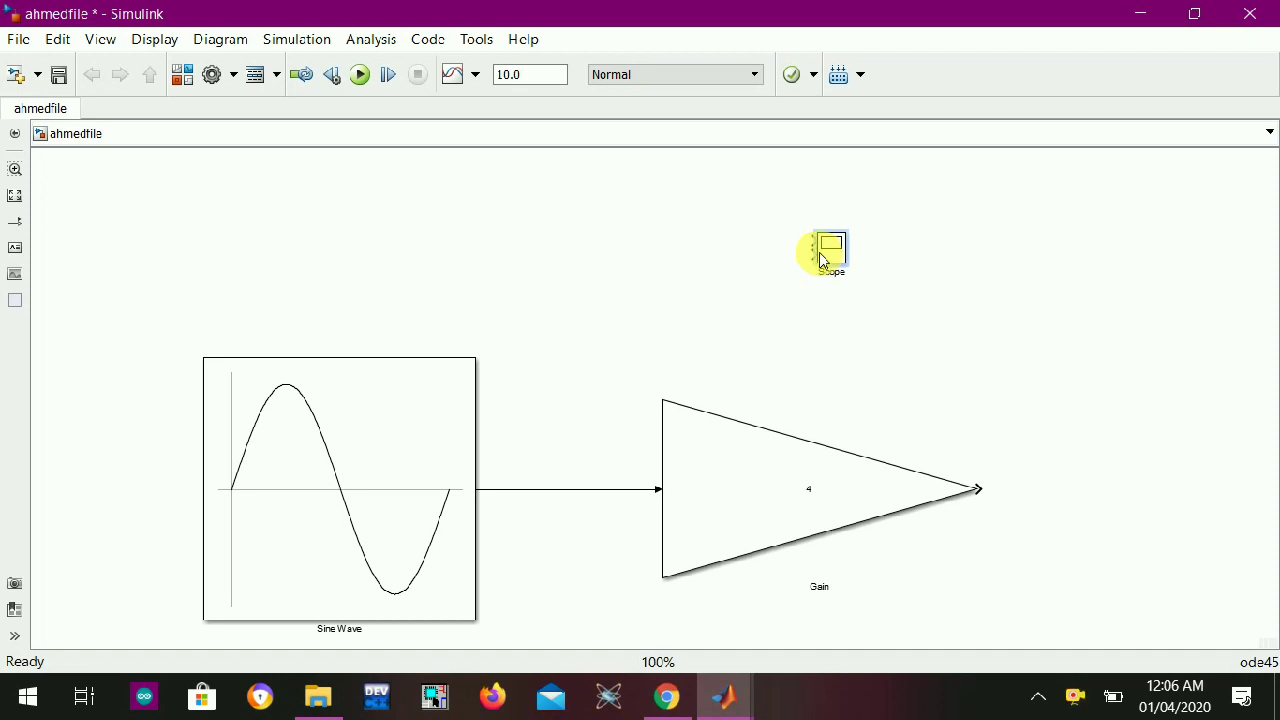
Enlarge the Scope block to a size similar to the Gain block and inspect its two input ports
left_click(856, 270)
left_click_drag(856, 270, 1062, 404)
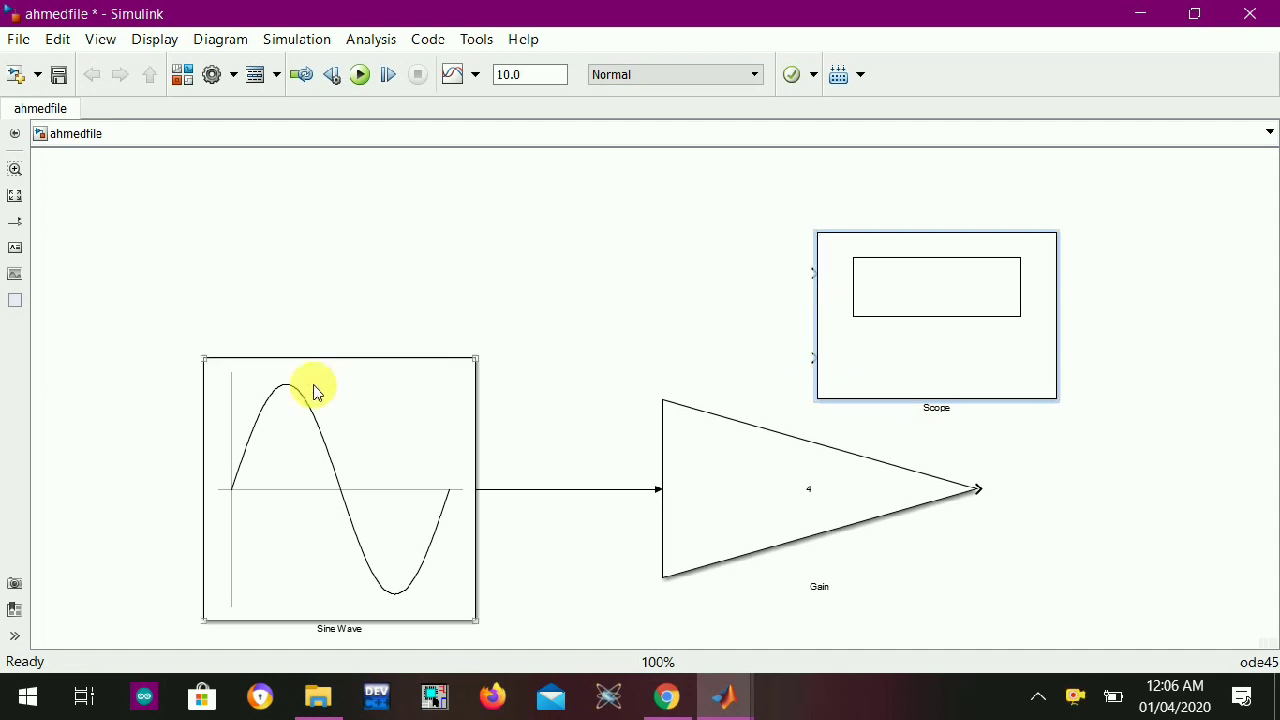
left_click(15, 170)
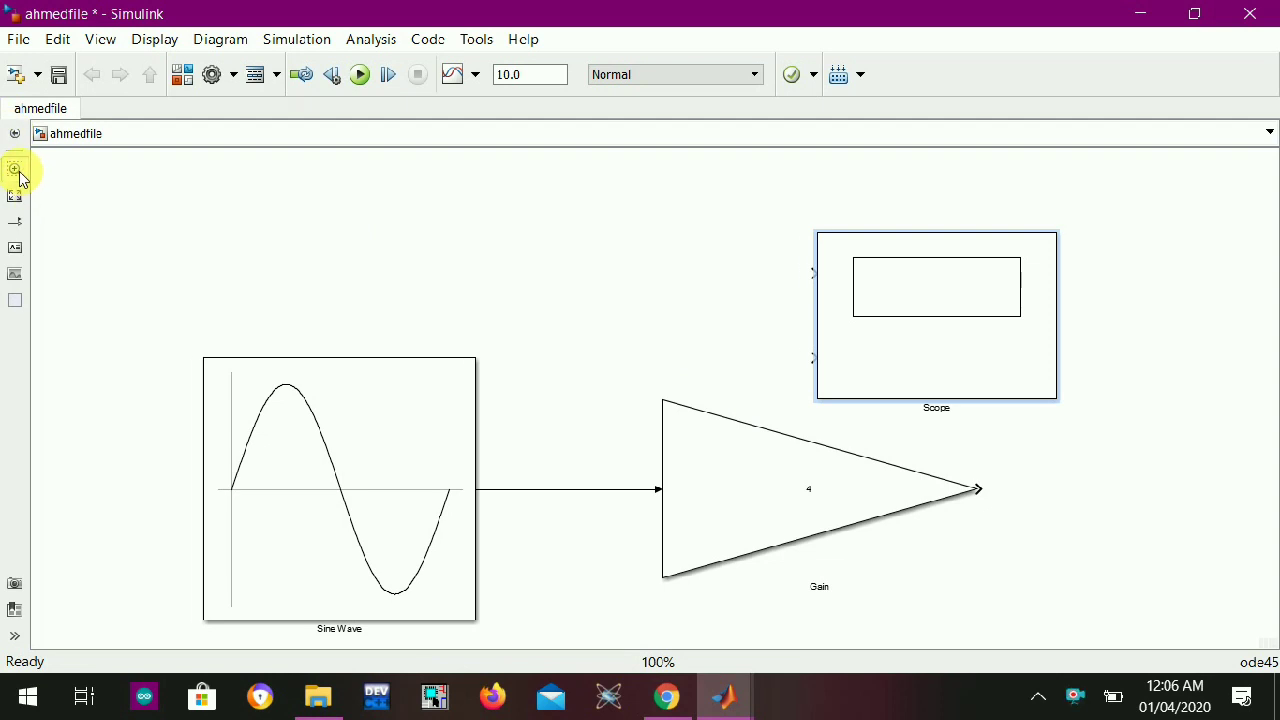
left_click(906, 336)
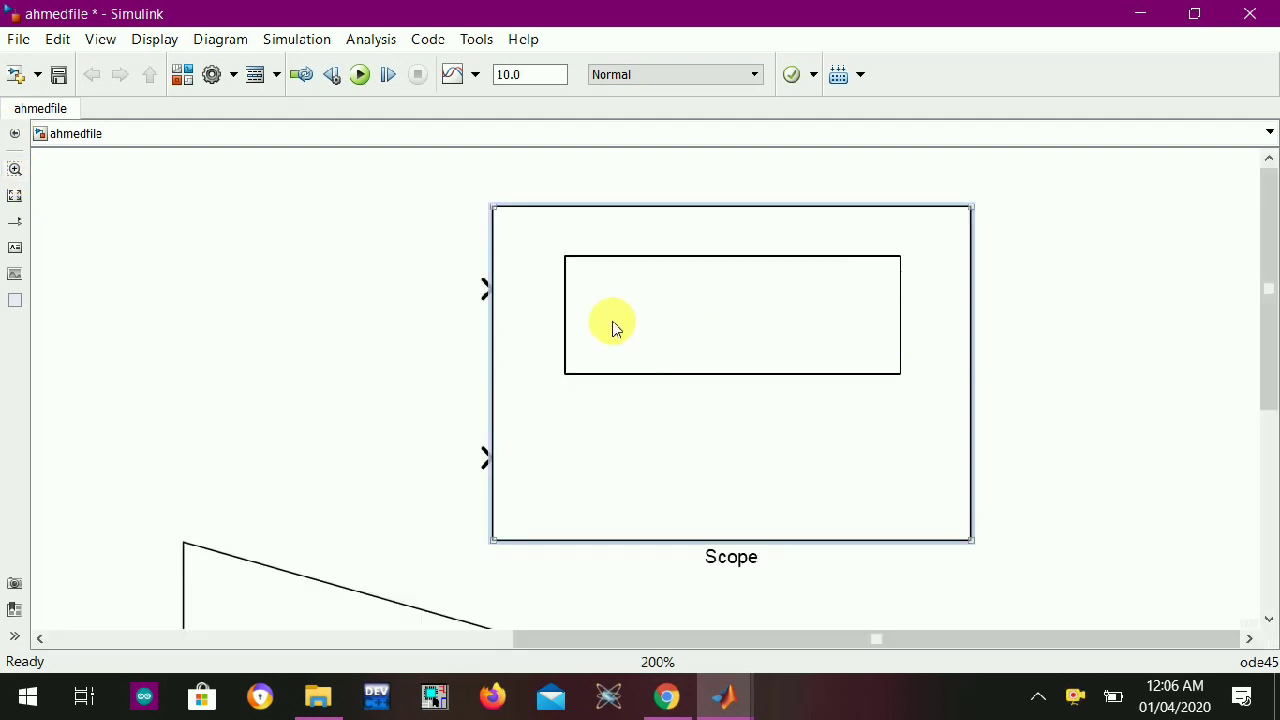
left_click(843, 587)
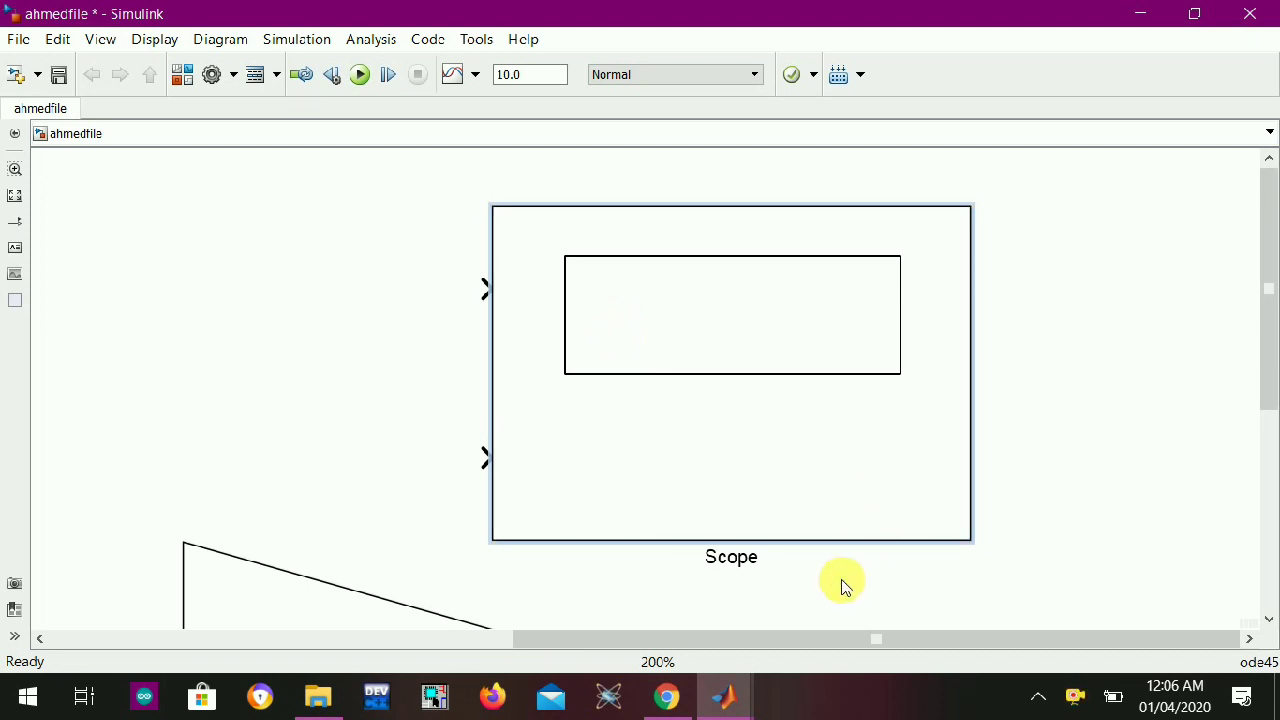
Move the Scope block to the right of the Gain block, roughly level with it
scroll(843, 587, "down", 2)
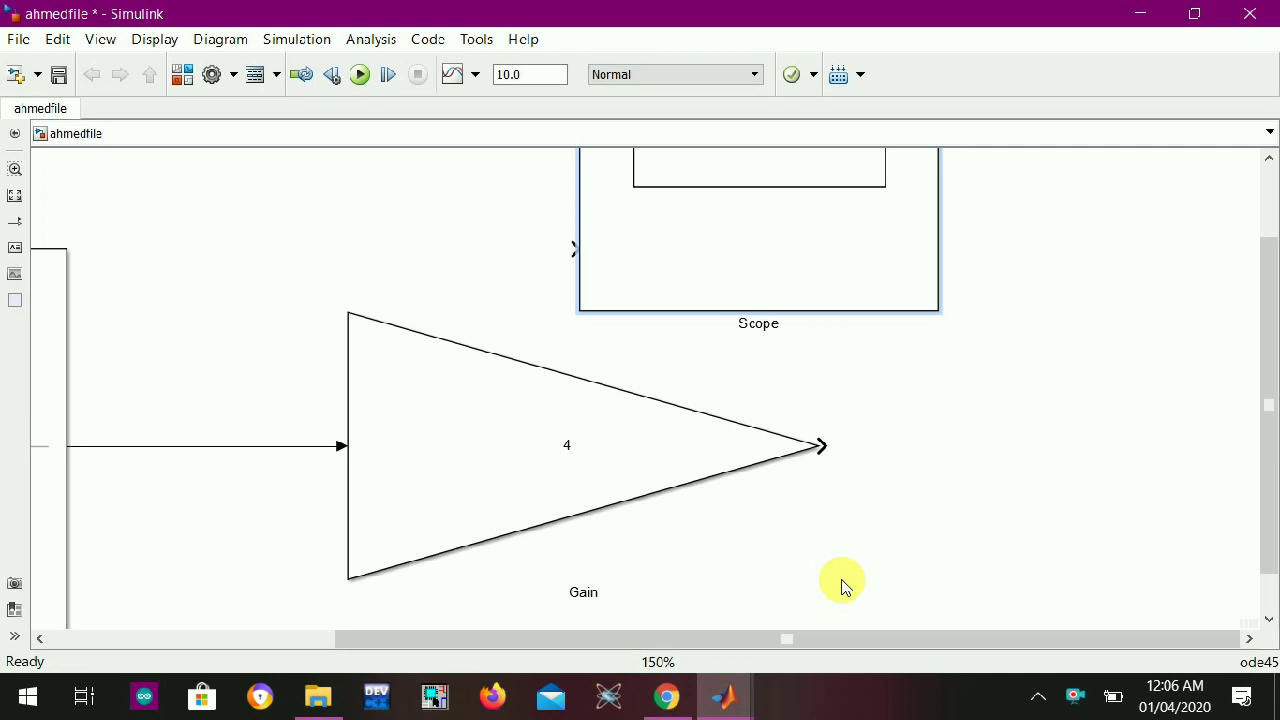
scroll(843, 587, "down", 2)
left_click(749, 310)
left_click_drag(752, 315, 1006, 500)
left_click(817, 460)
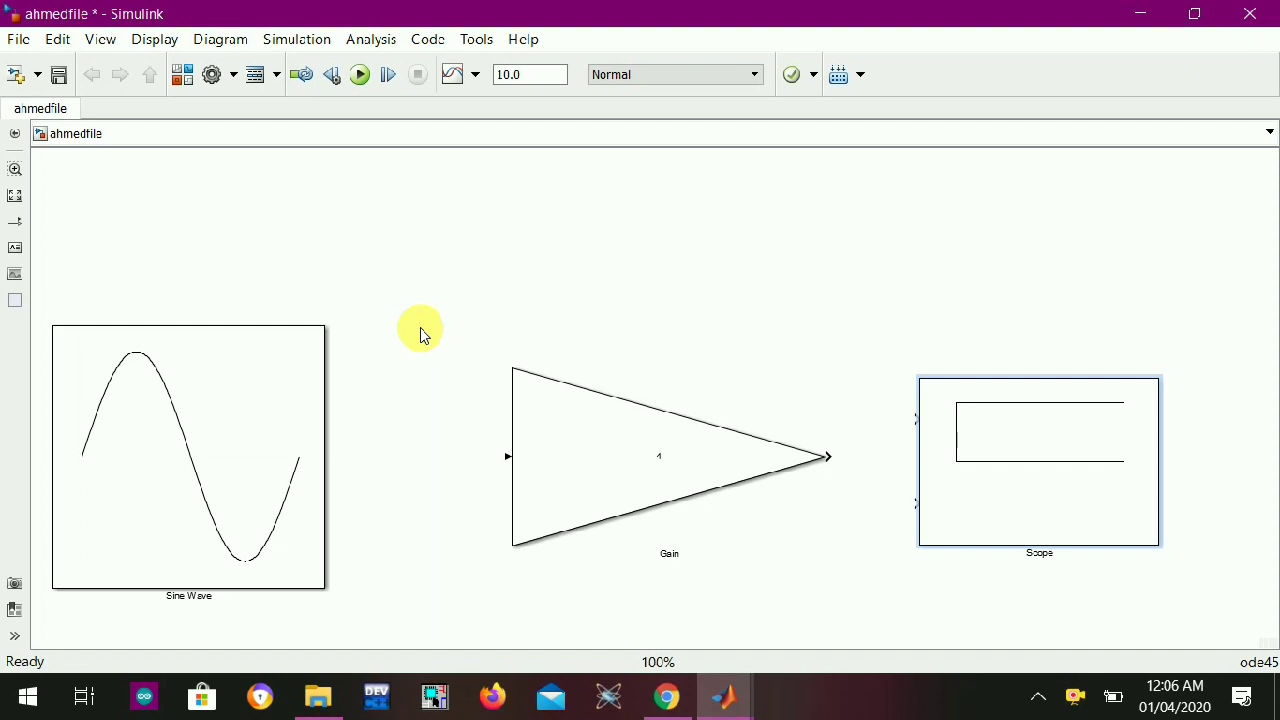
scroll(420, 335, "down", 3)
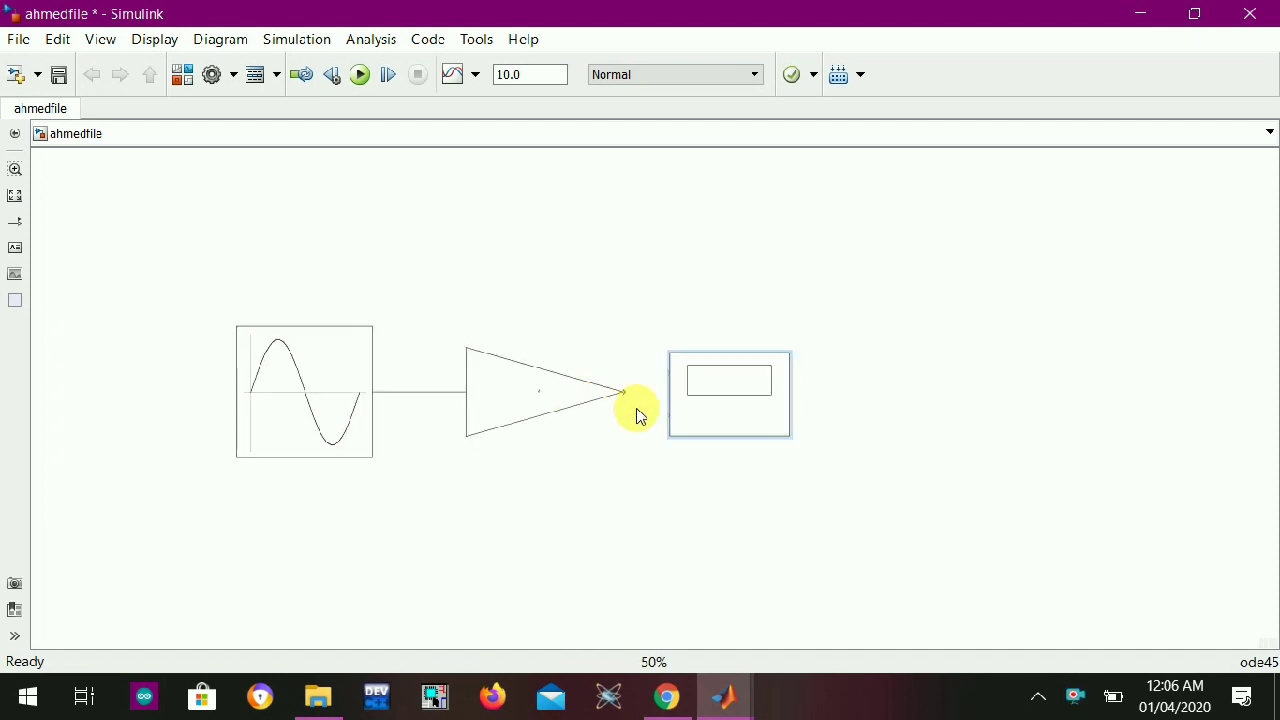
Connect the Gain block's output to the Scope's upper input with a stepped signal line
left_click(688, 412)
scroll(688, 410, "up", 6)
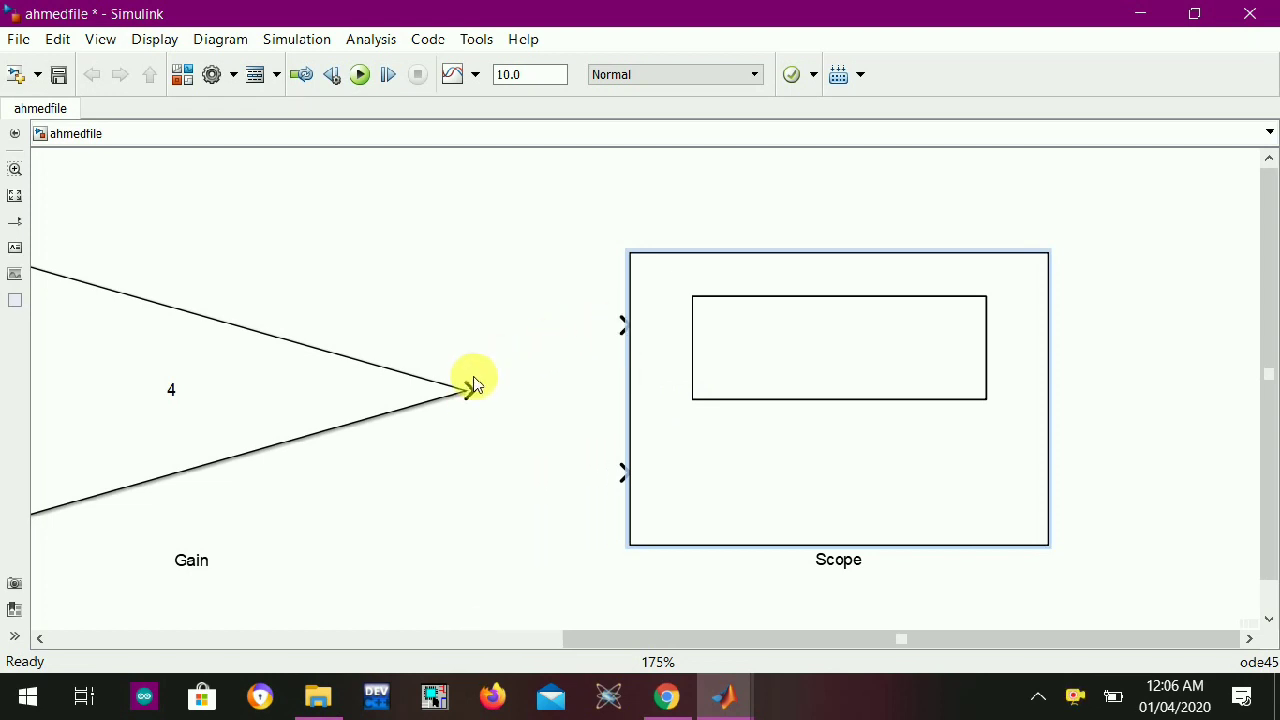
left_click_drag(470, 391, 541, 390)
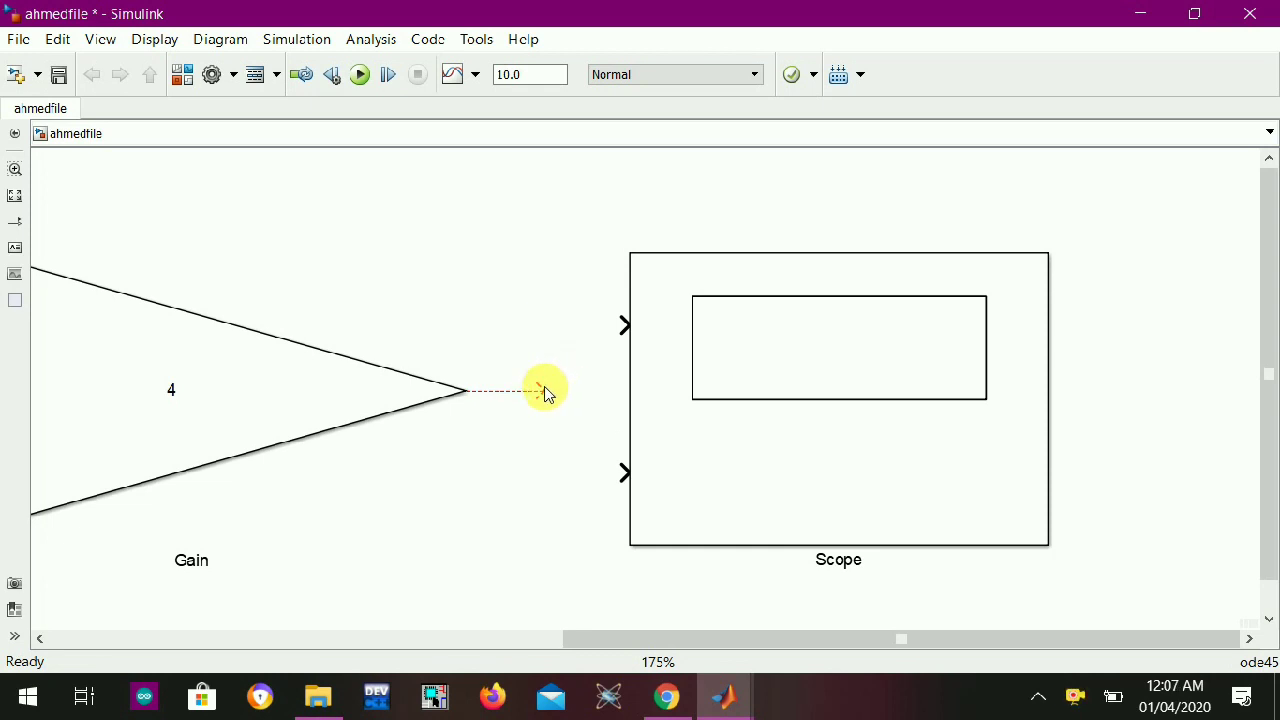
left_click_drag(545, 391, 516, 328)
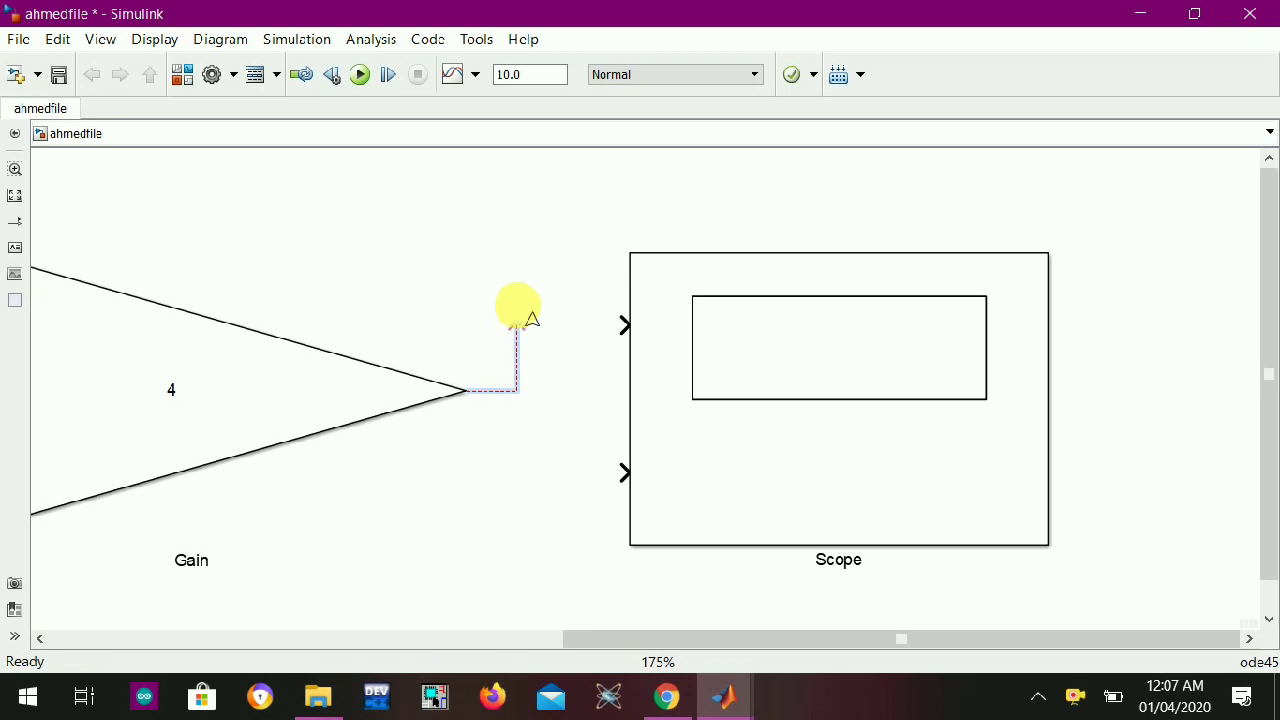
left_click_drag(516, 328, 508, 303)
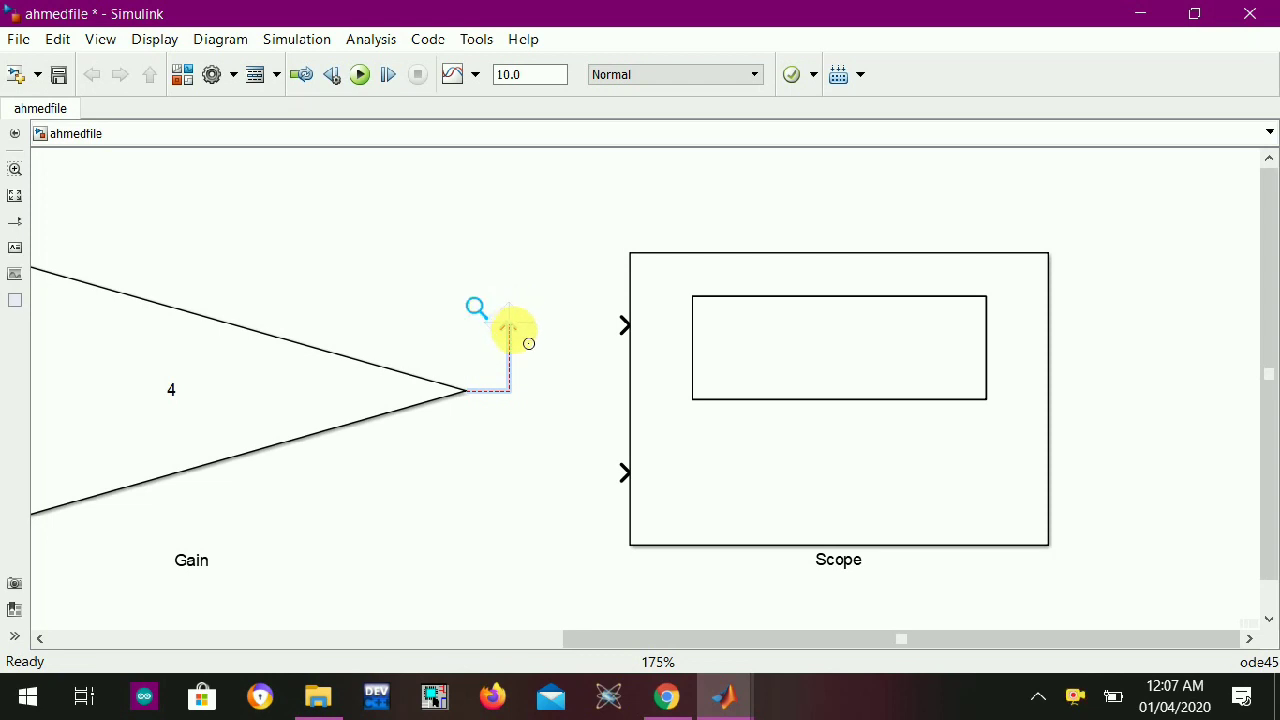
left_click_drag(522, 330, 622, 327)
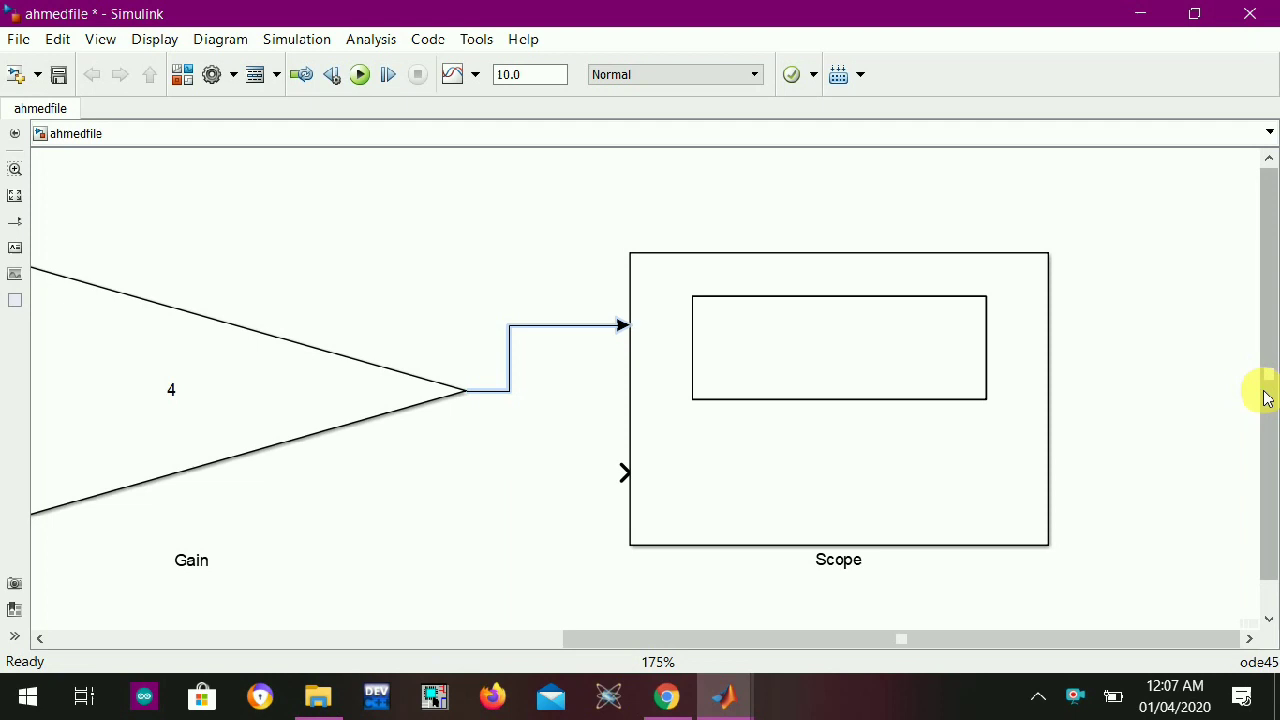
Branch a signal line off the Sine Wave to Gain connection, leading down and along beneath the Gain block
left_click_drag(1266, 374, 1268, 403)
left_click_drag(718, 647, 309, 609)
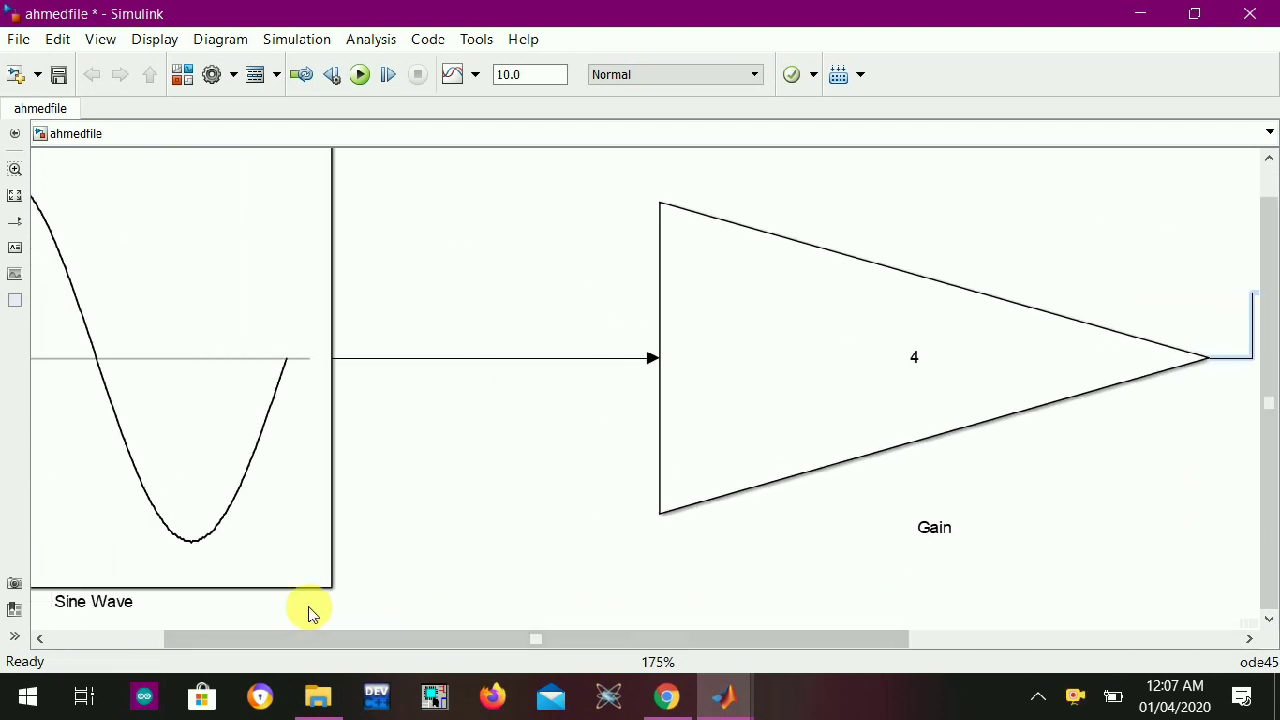
left_click(500, 360)
left_click_drag(498, 360, 674, 574)
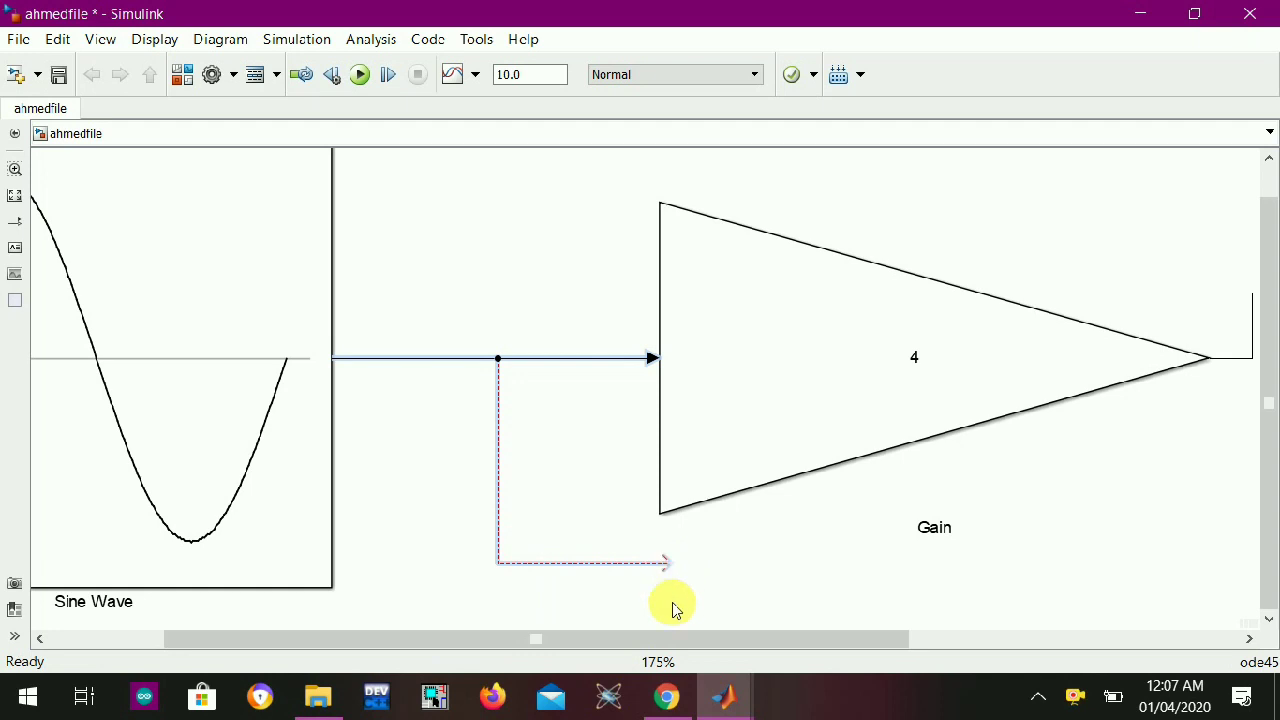
left_click_drag(688, 643, 868, 641)
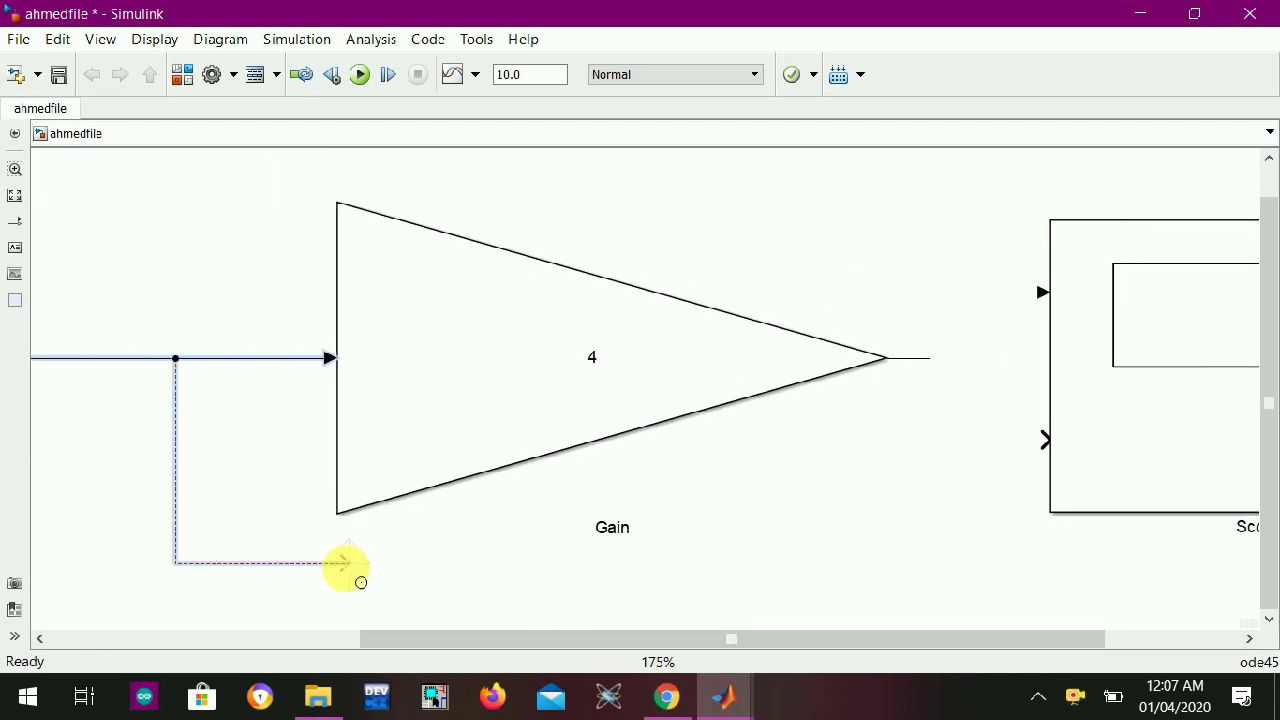
Extend the branch line beneath the Gain block and connect it to the Scope's lower input
left_click_drag(351, 568, 851, 465)
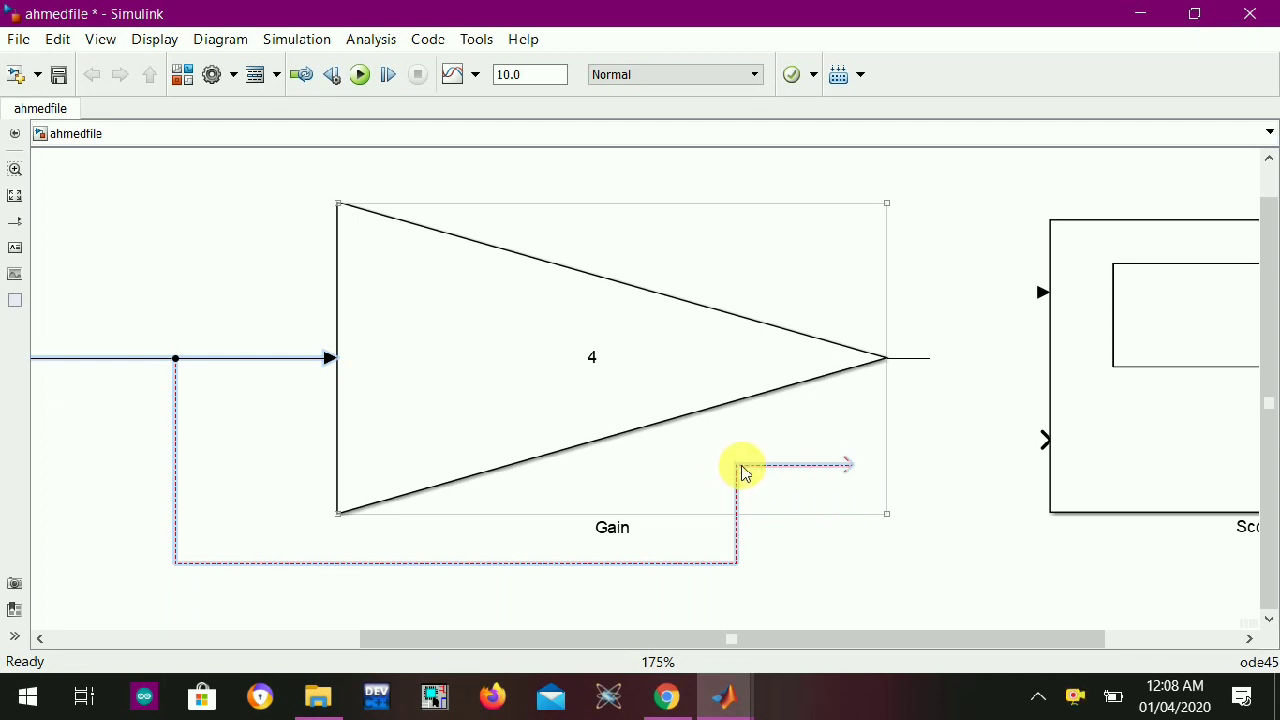
left_click_drag(742, 472, 771, 563)
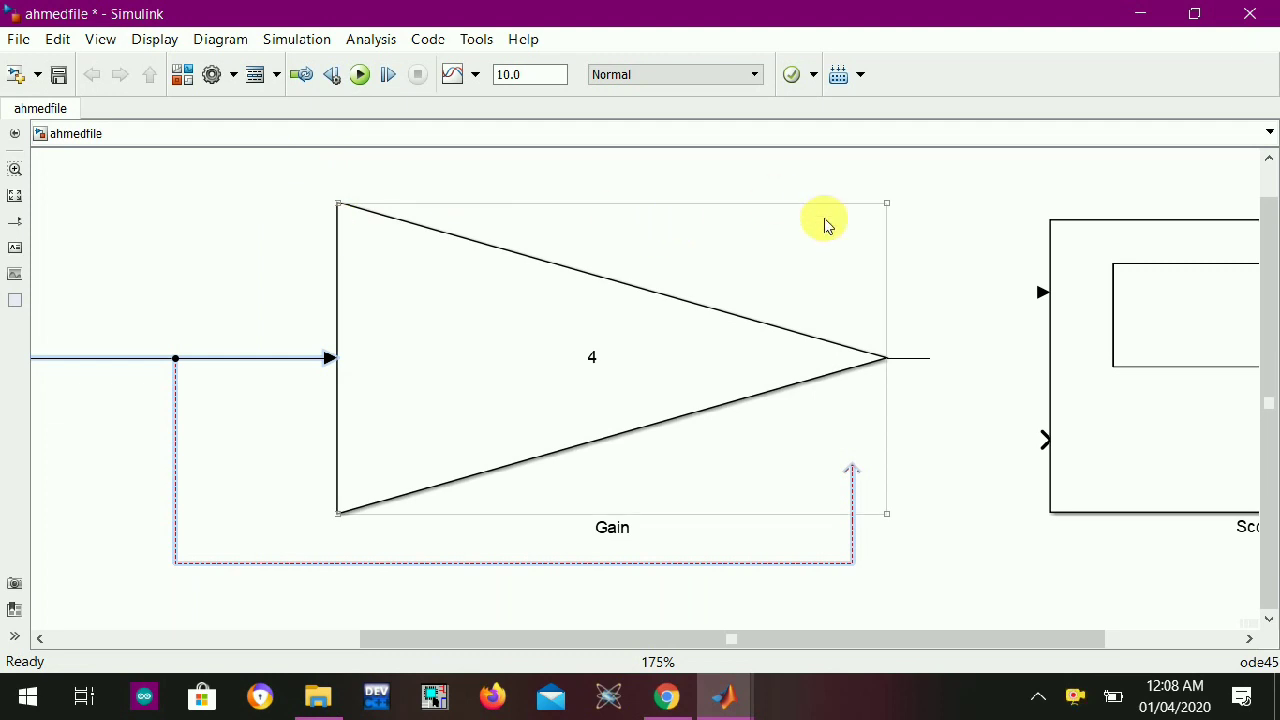
left_click_drag(852, 470, 960, 486)
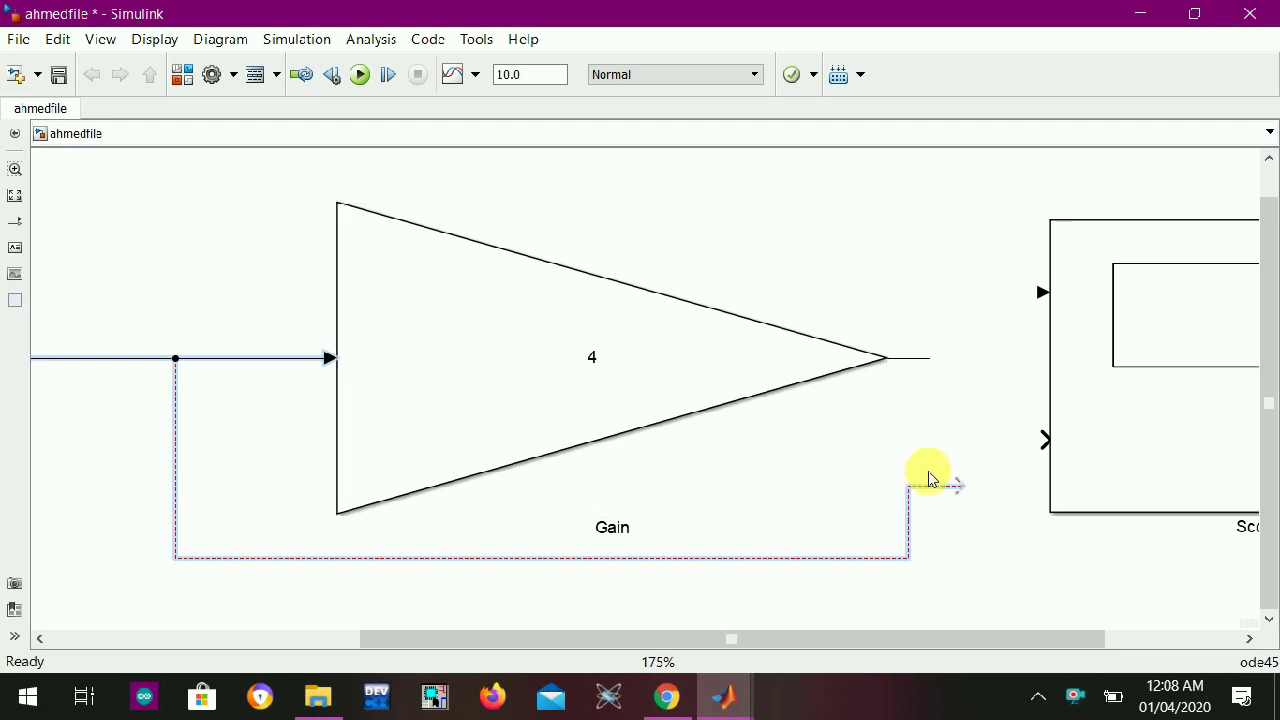
left_click_drag(958, 486, 1043, 440)
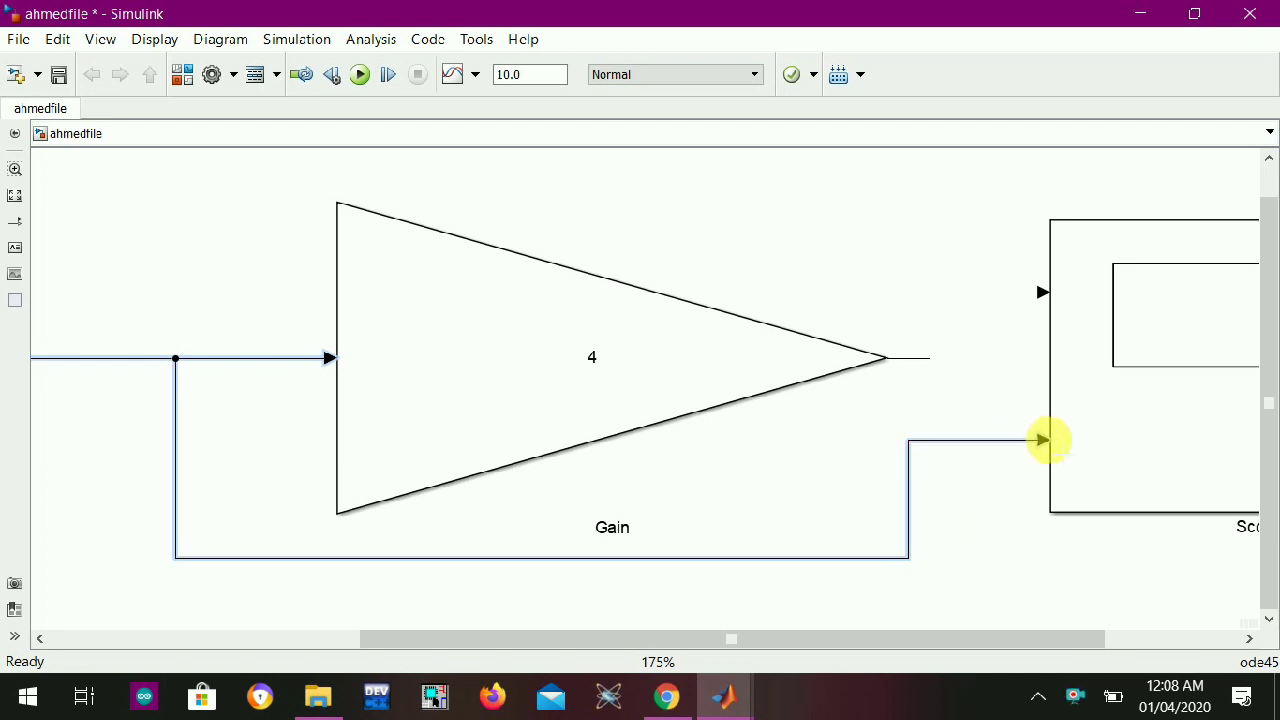
left_click(962, 510)
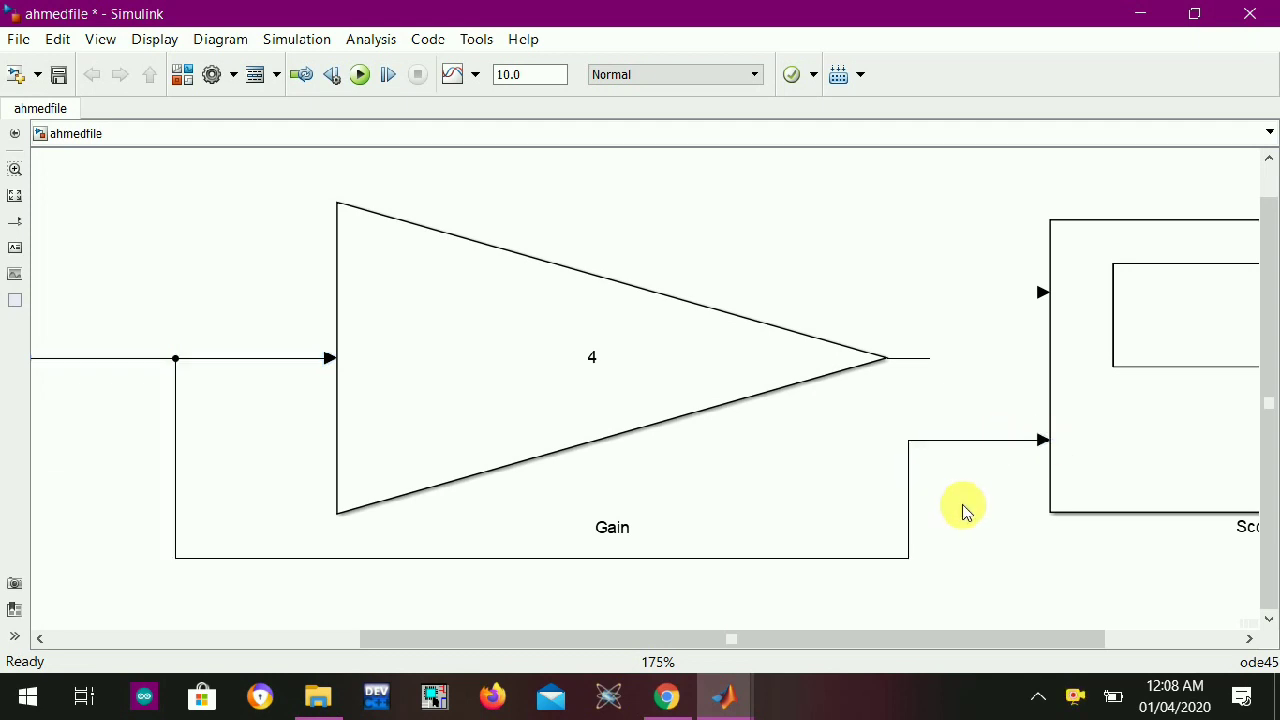
left_click(962, 510)
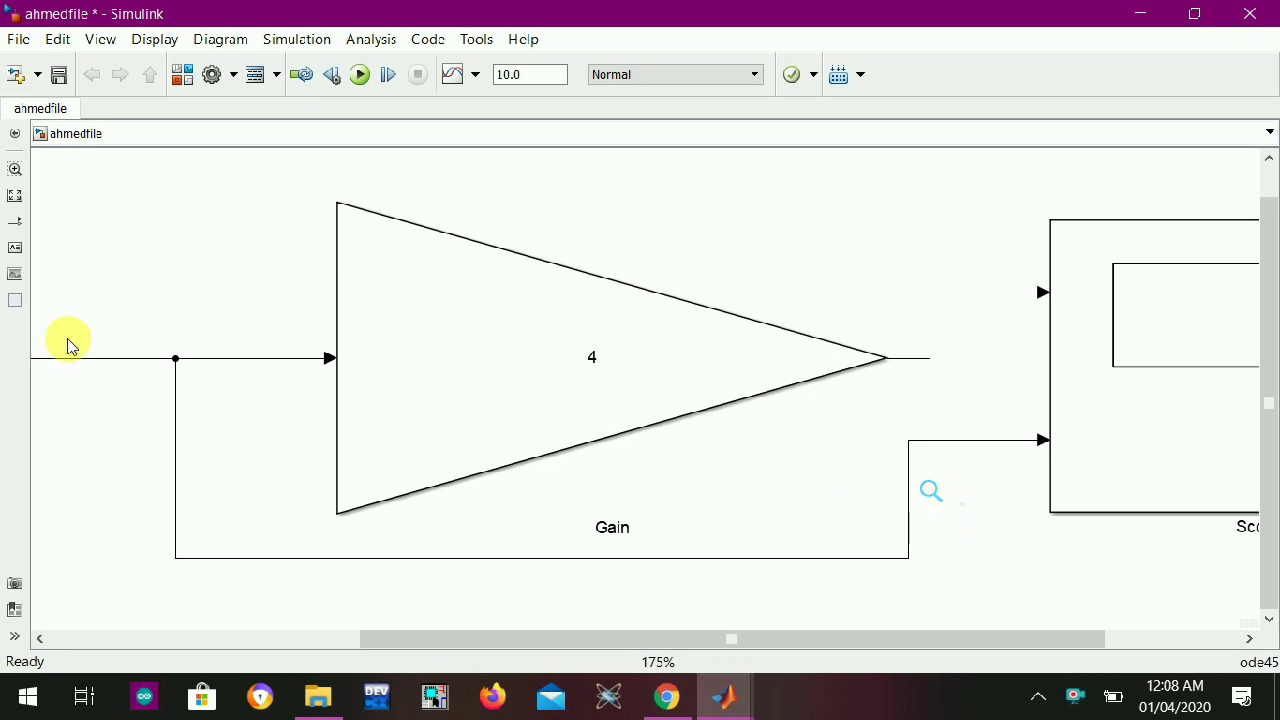
left_click(514, 400)
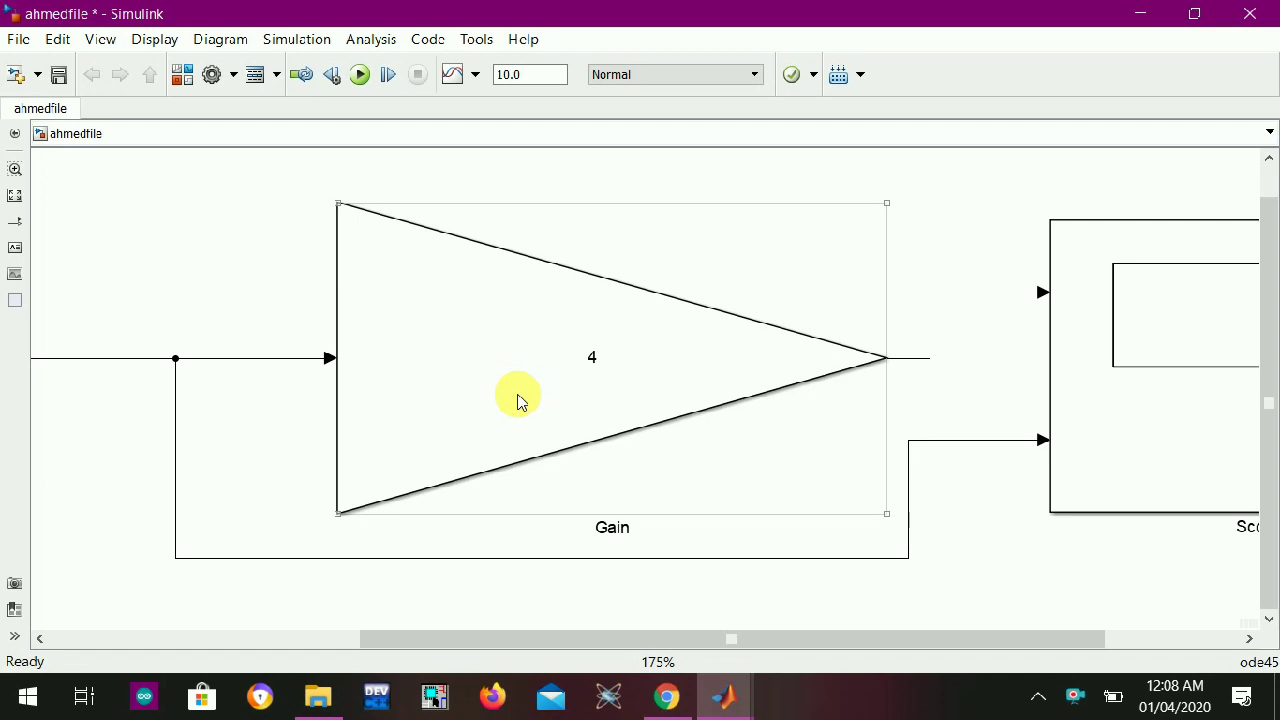
left_click(264, 364)
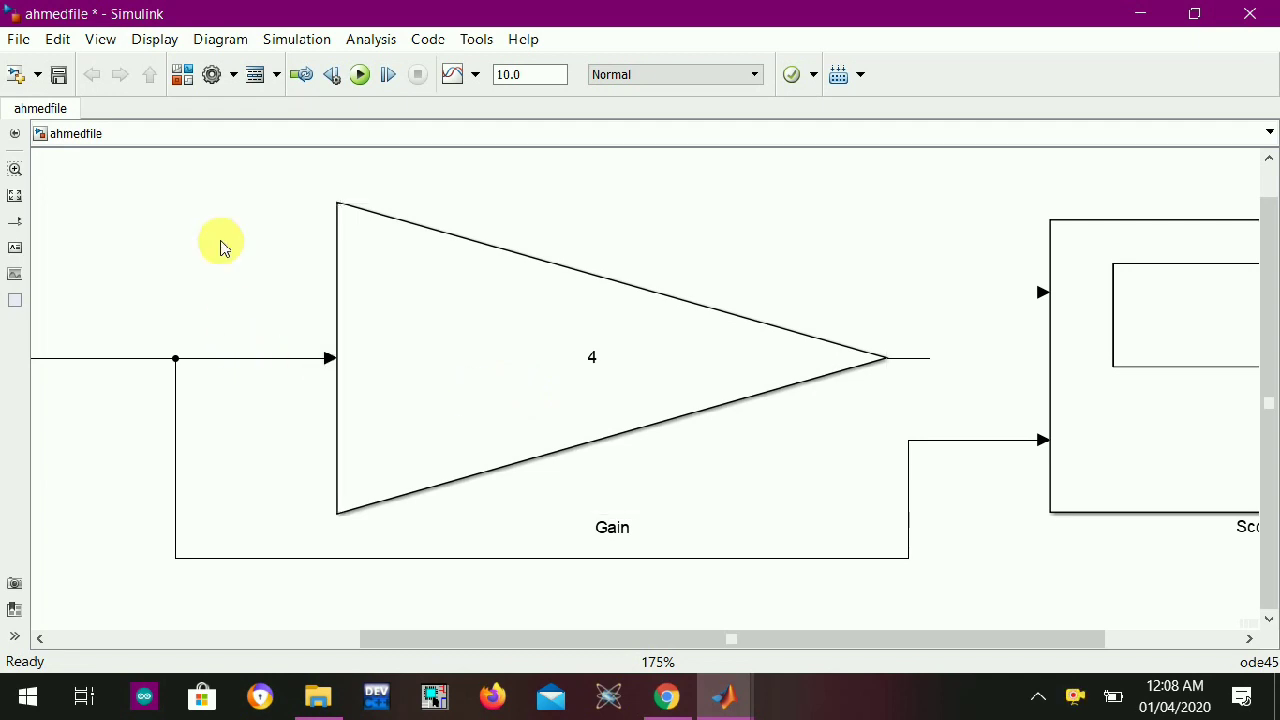
scroll(222, 247, "down", 5)
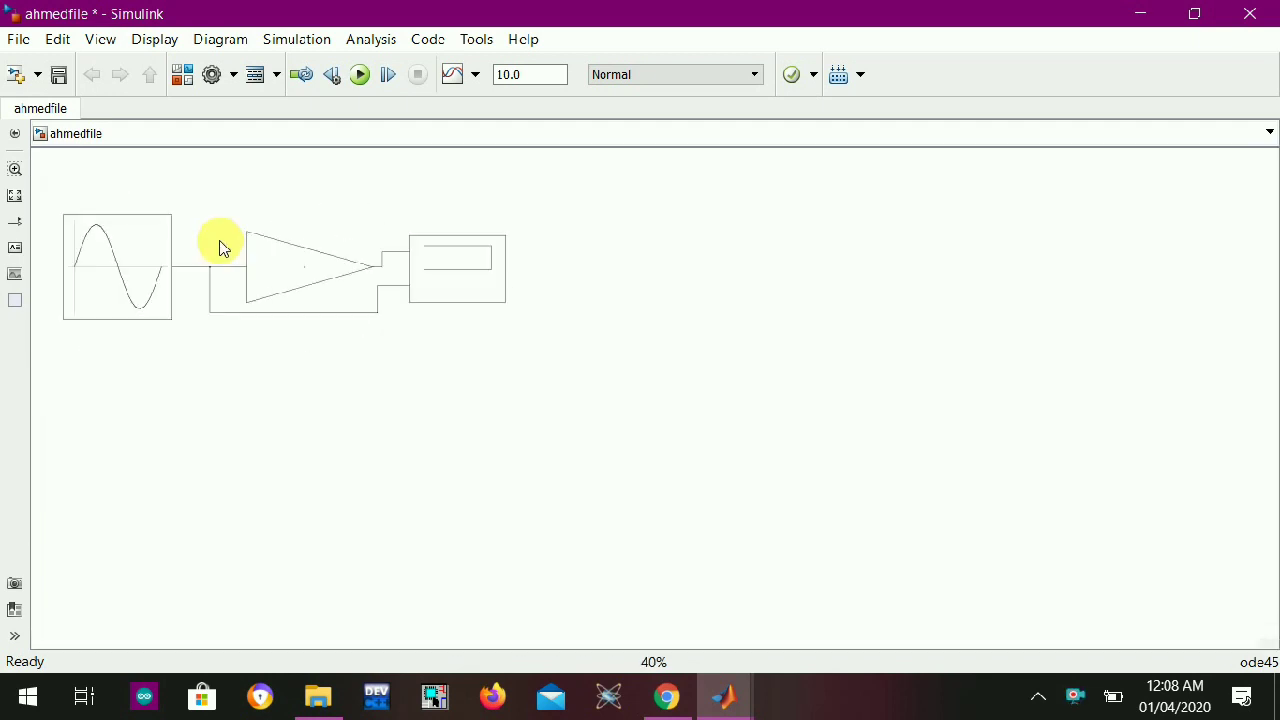
left_click(284, 306)
left_click(526, 420)
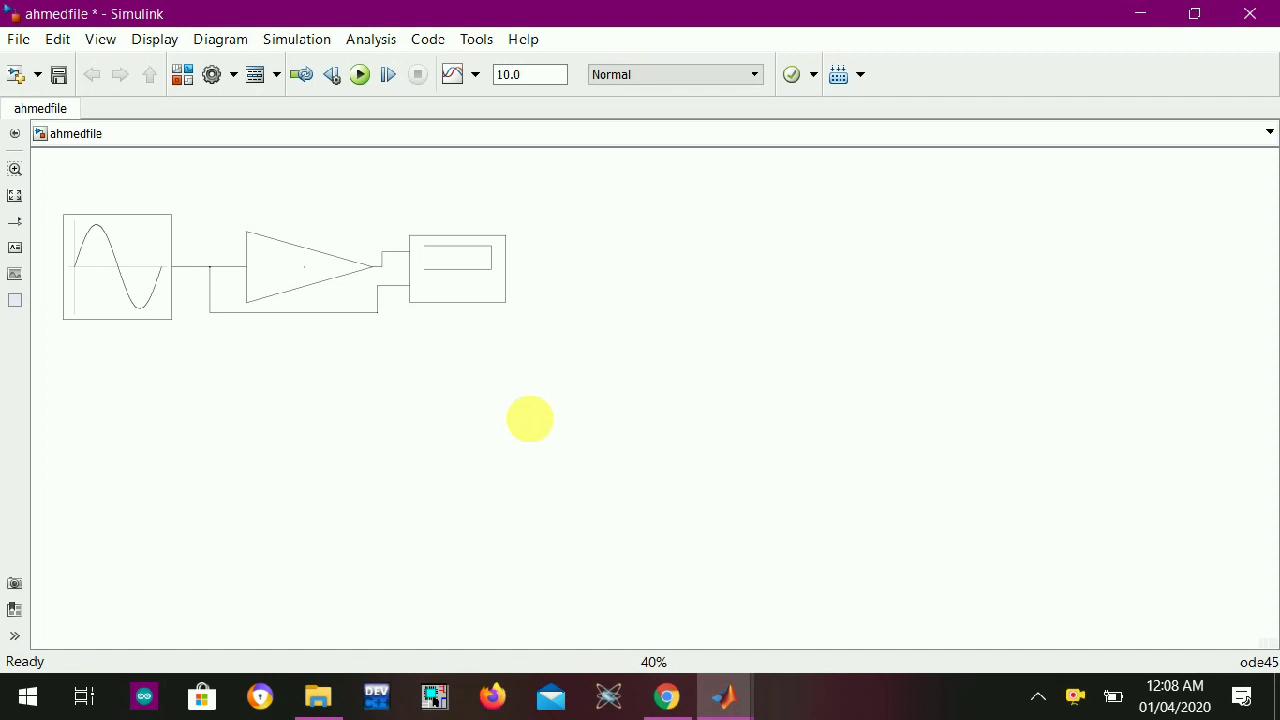
key("space")
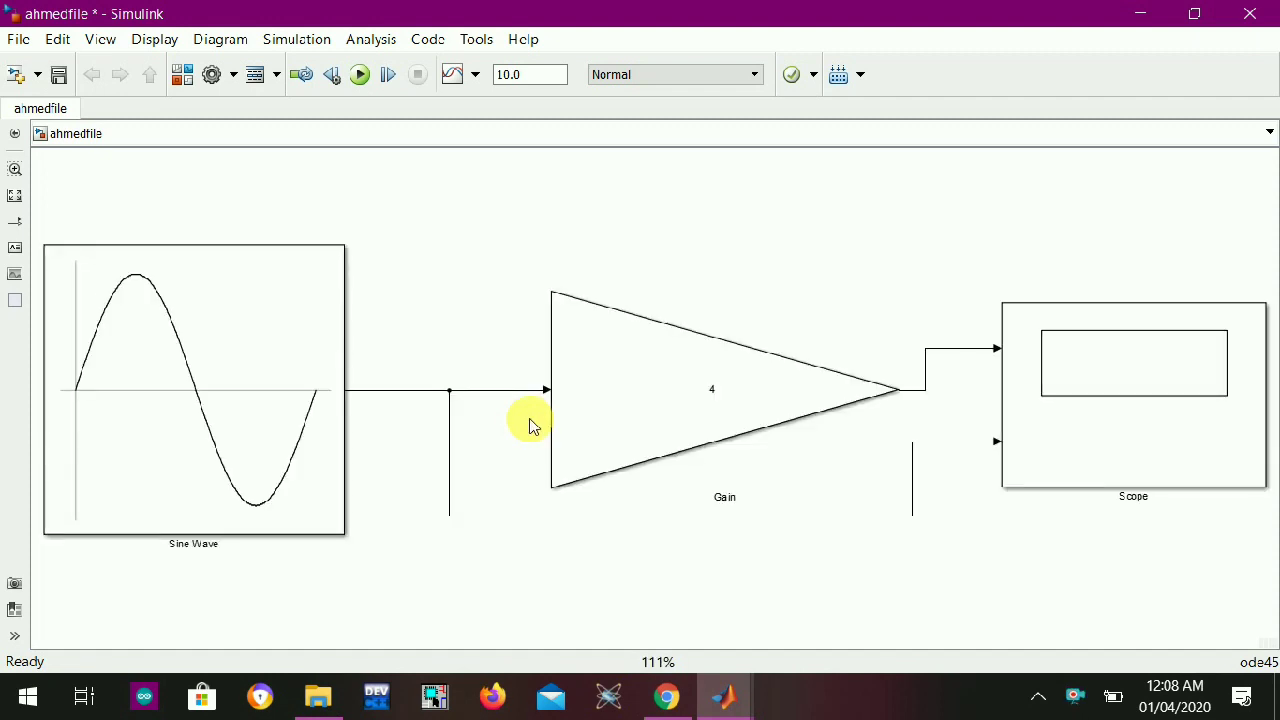
left_click(1190, 368)
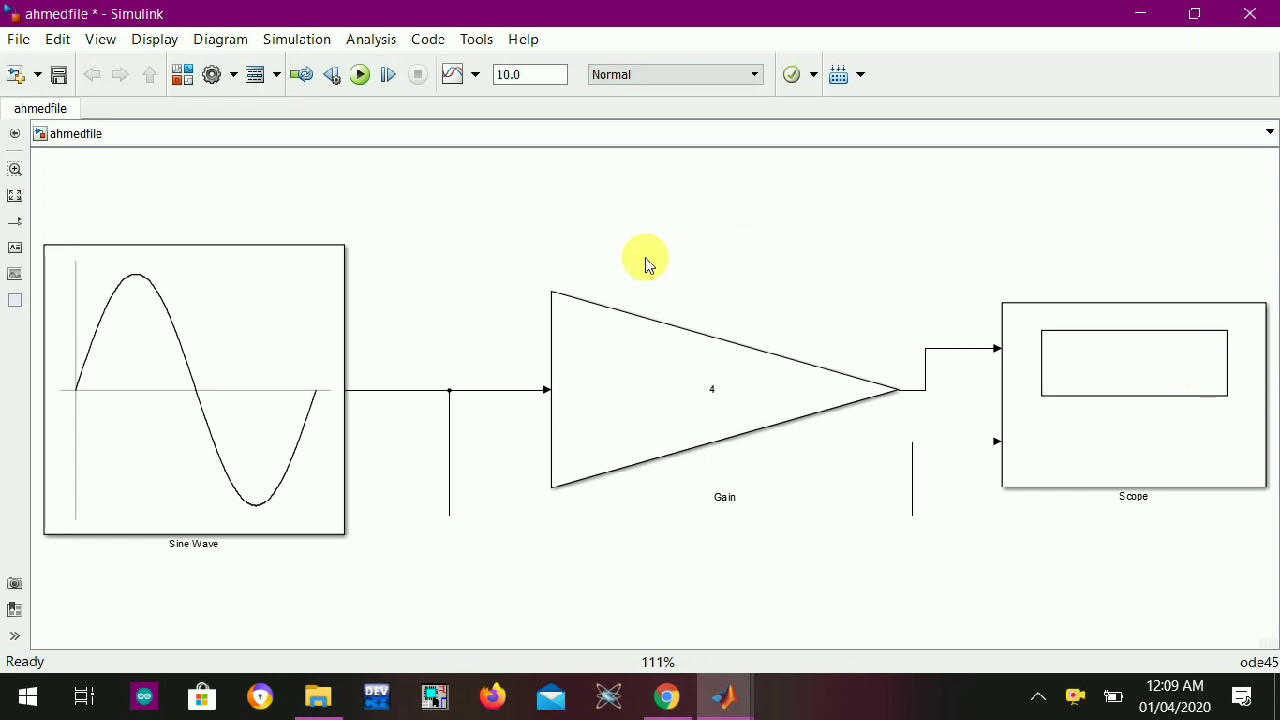
scroll(645, 262, "down", 4)
scroll(645, 262, "down", 2)
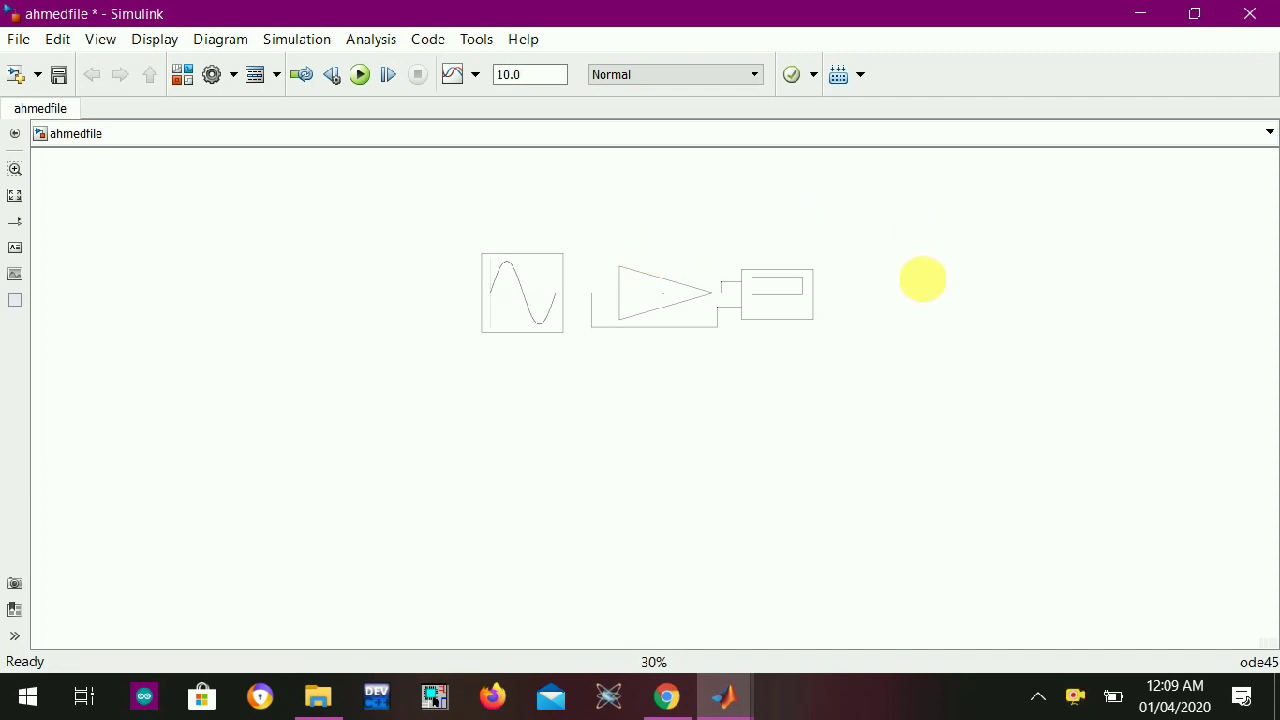
key("space")
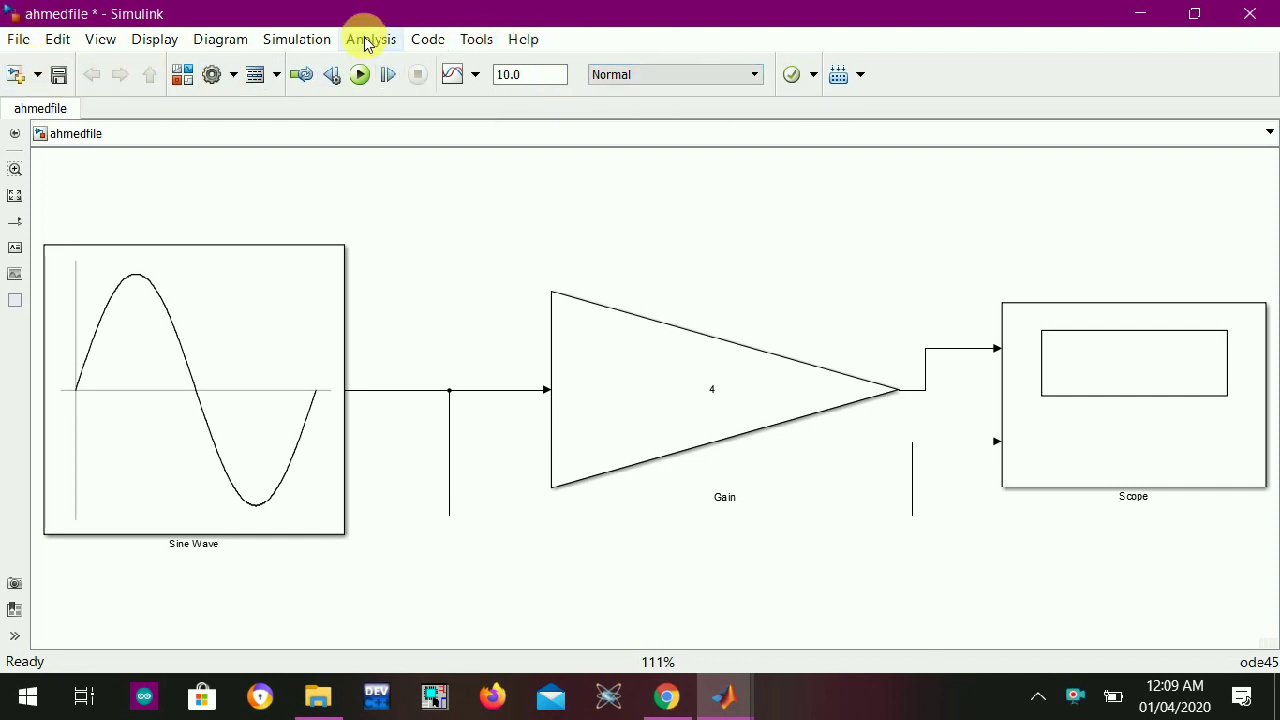
left_click(243, 41)
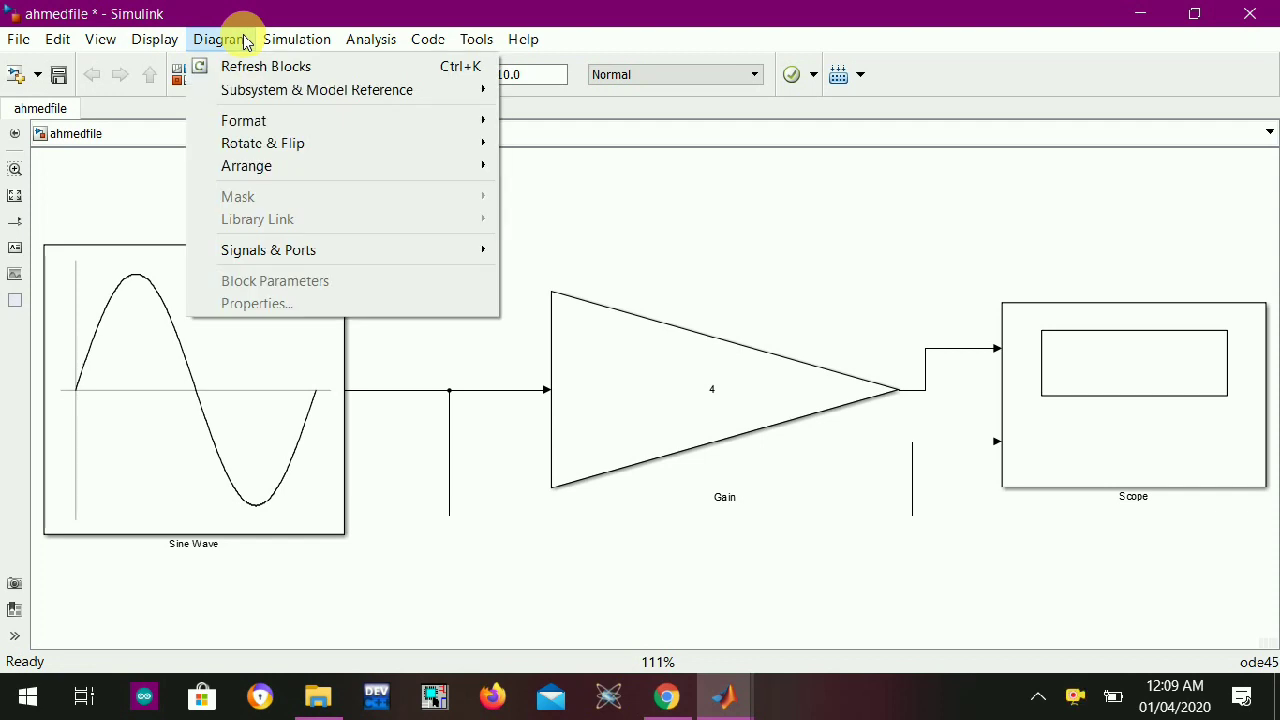
key("Escape")
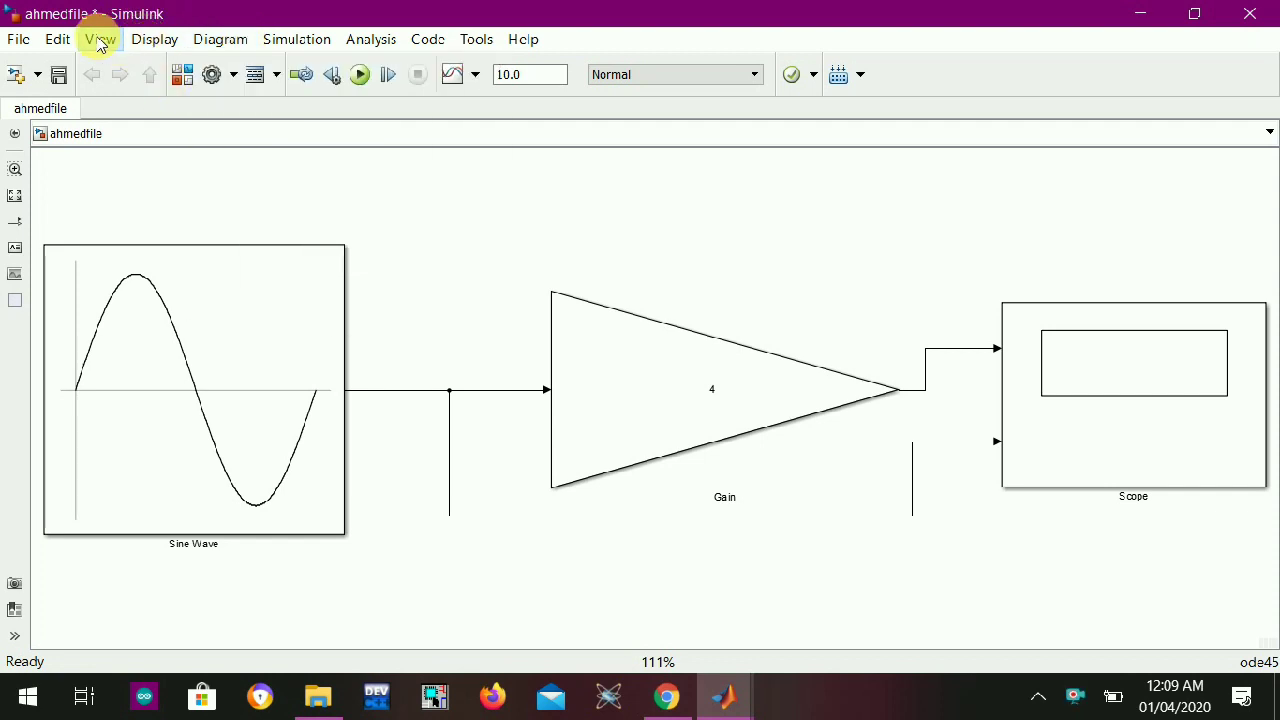
left_click(100, 40)
mouse_move(140, 89)
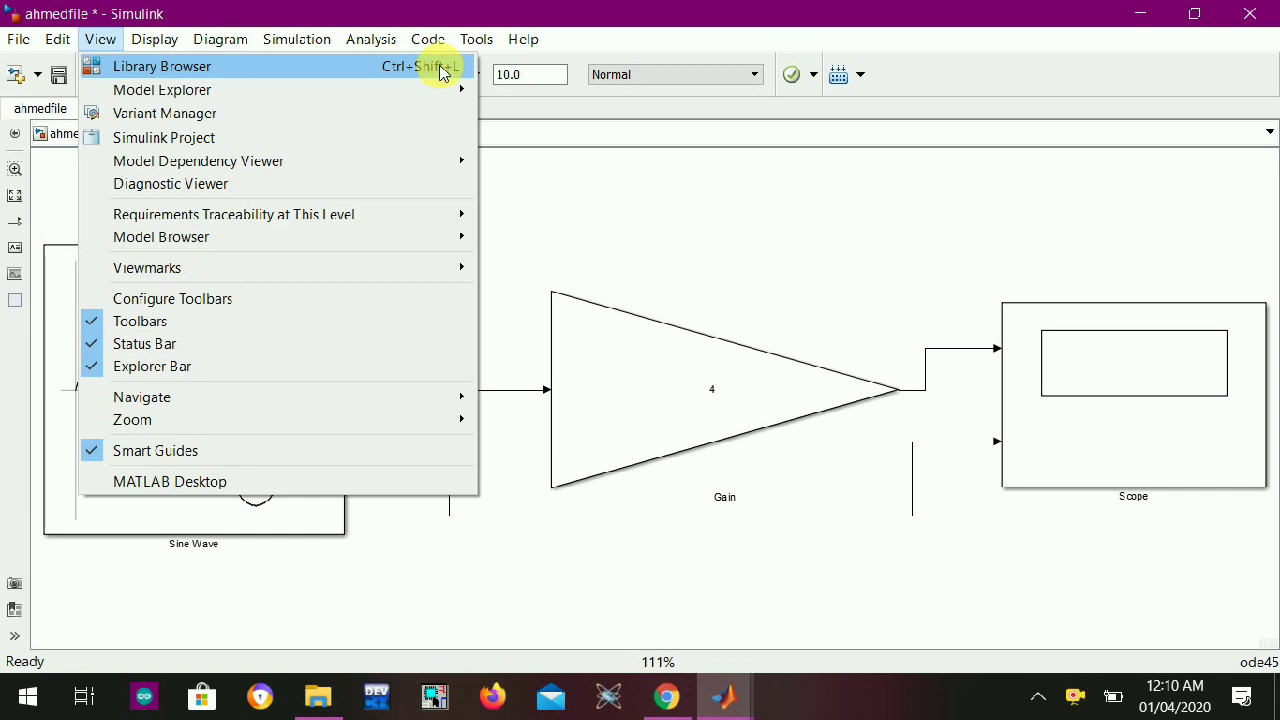
left_click(521, 203)
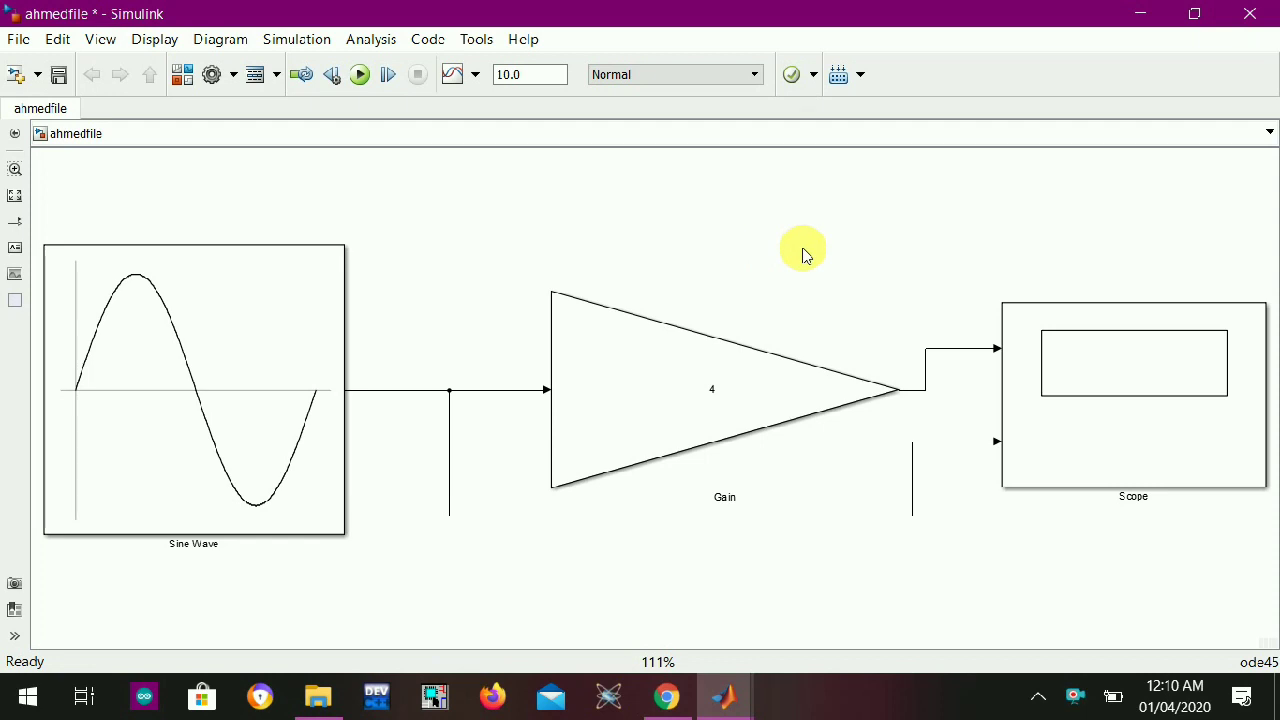
Run the simulation and open the Scope block's plot window at full-screen size
left_click(360, 76)
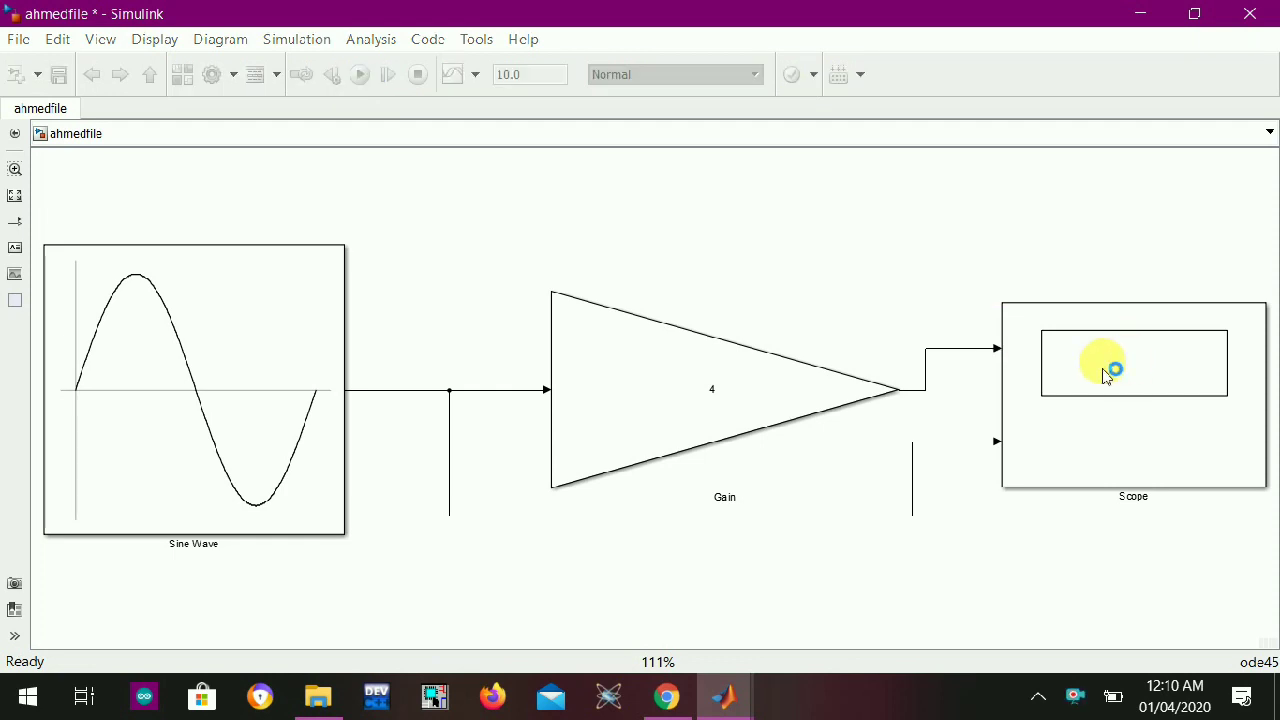
left_click(1040, 390)
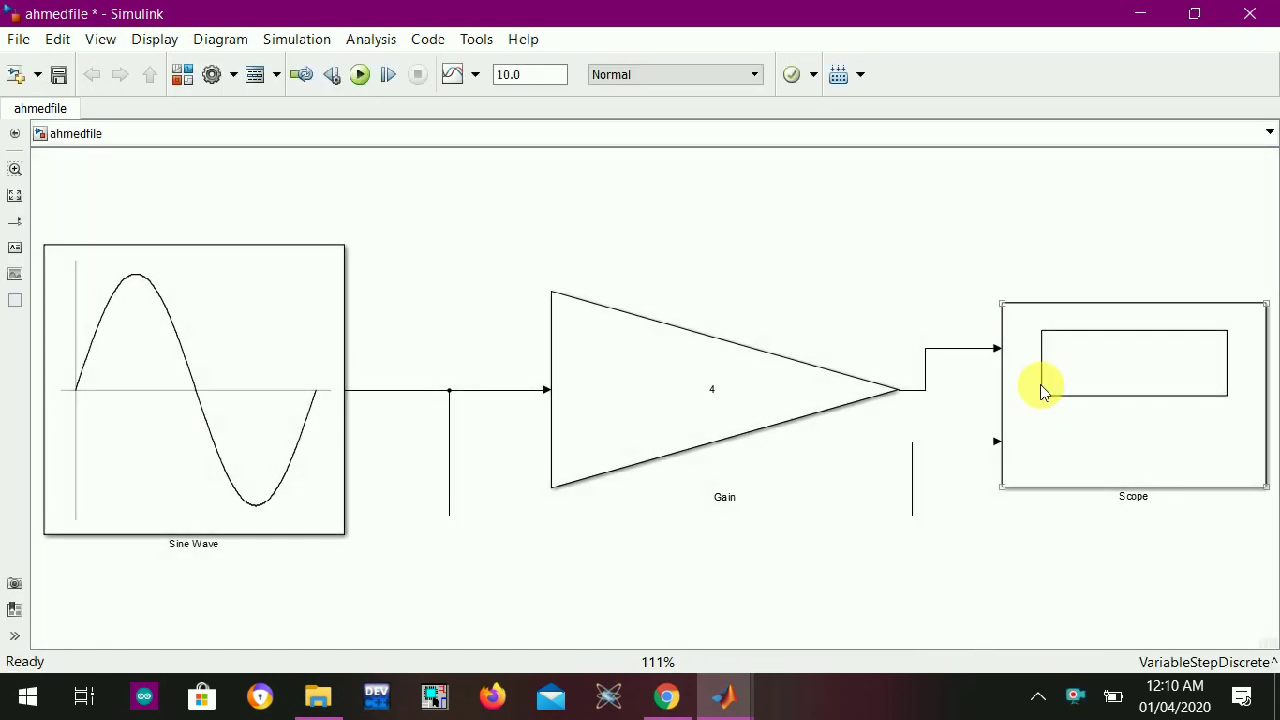
left_click(1108, 363)
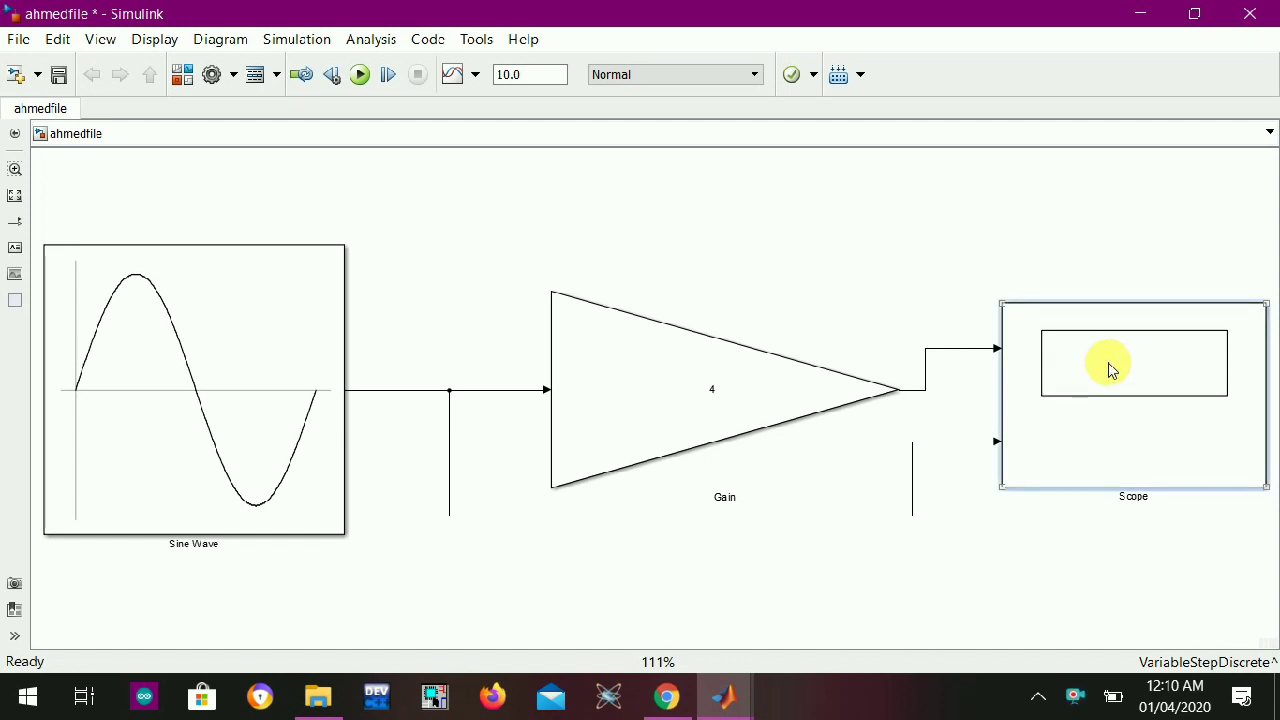
double_click(1114, 370)
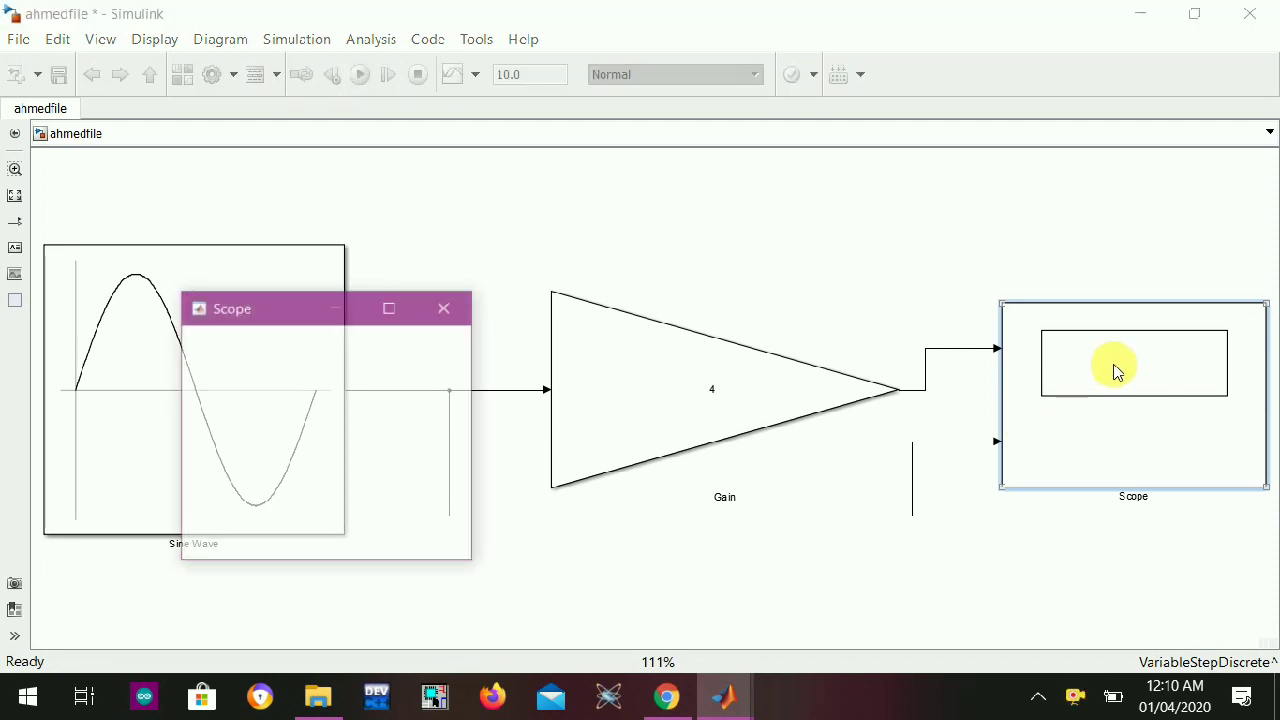
left_click(397, 299)
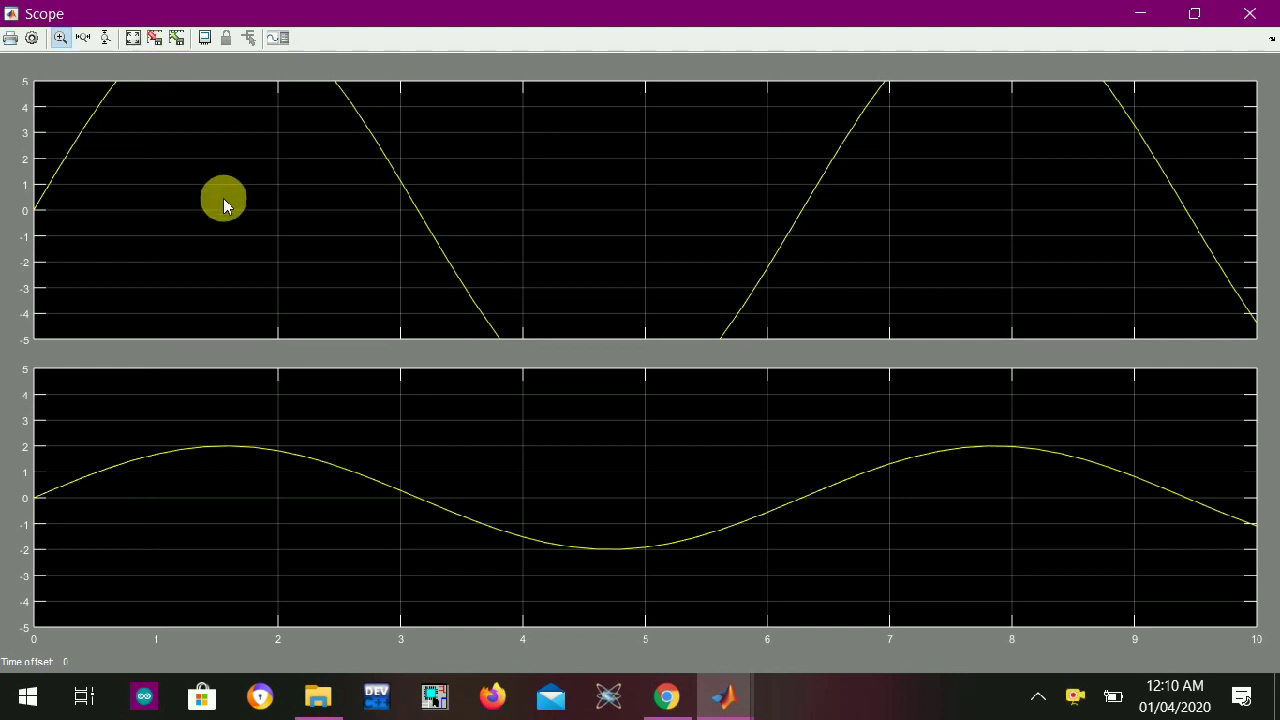
Zoom in on the Scope's upper plot, restore it, and autoscale both axes to fit the full waveforms
double_click(275, 226)
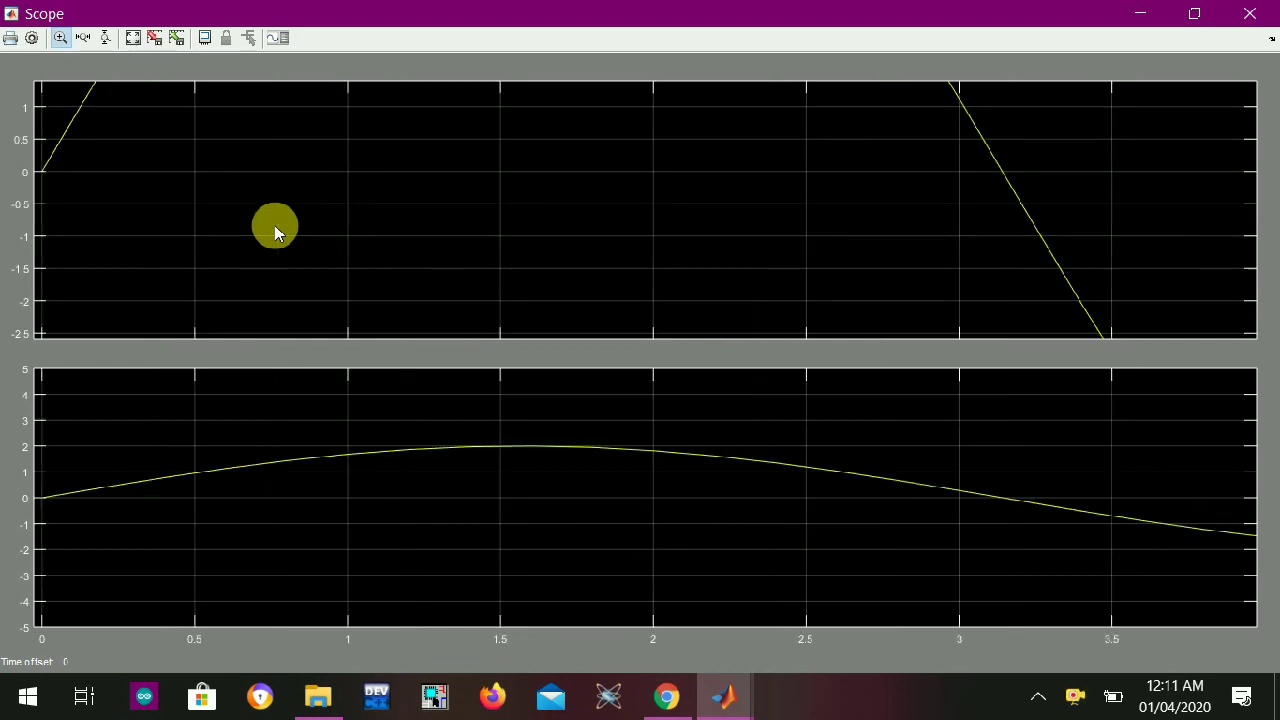
double_click(274, 225)
left_click(133, 38)
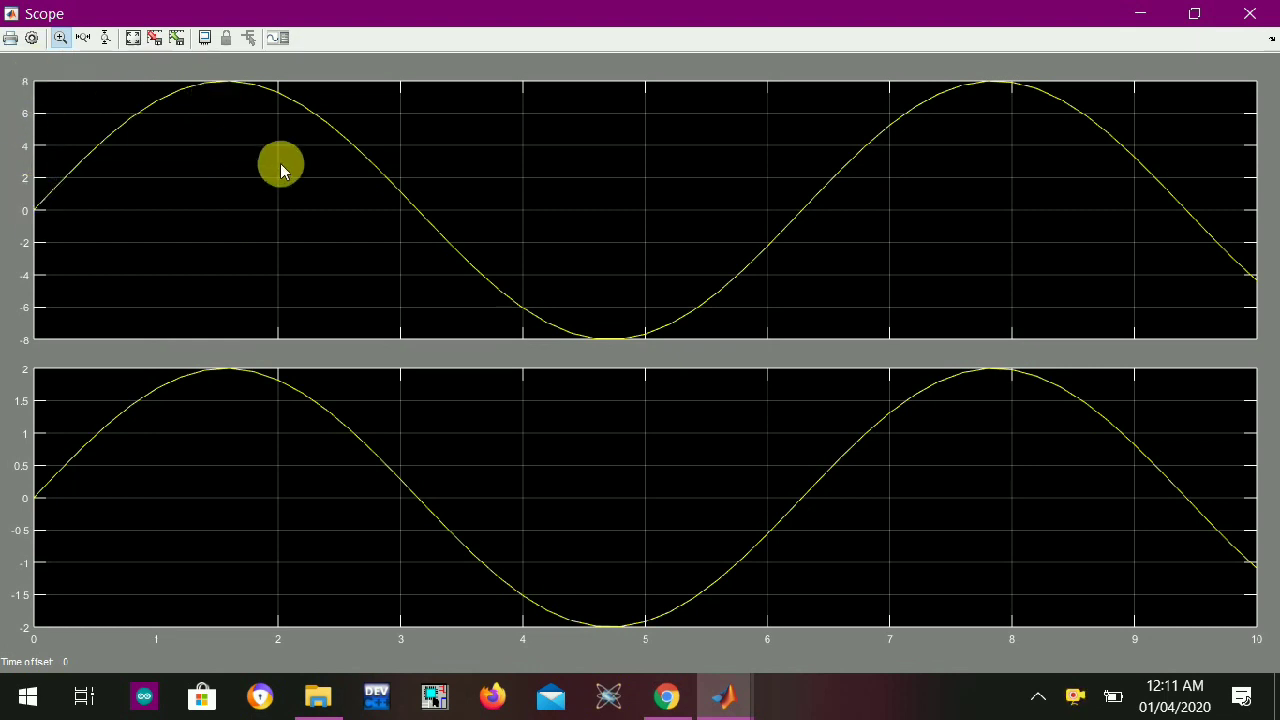
Magnify the Scope's upper plot between about 2 and 4 seconds, restore the full view and close the plot window
left_click_drag(280, 164, 535, 308)
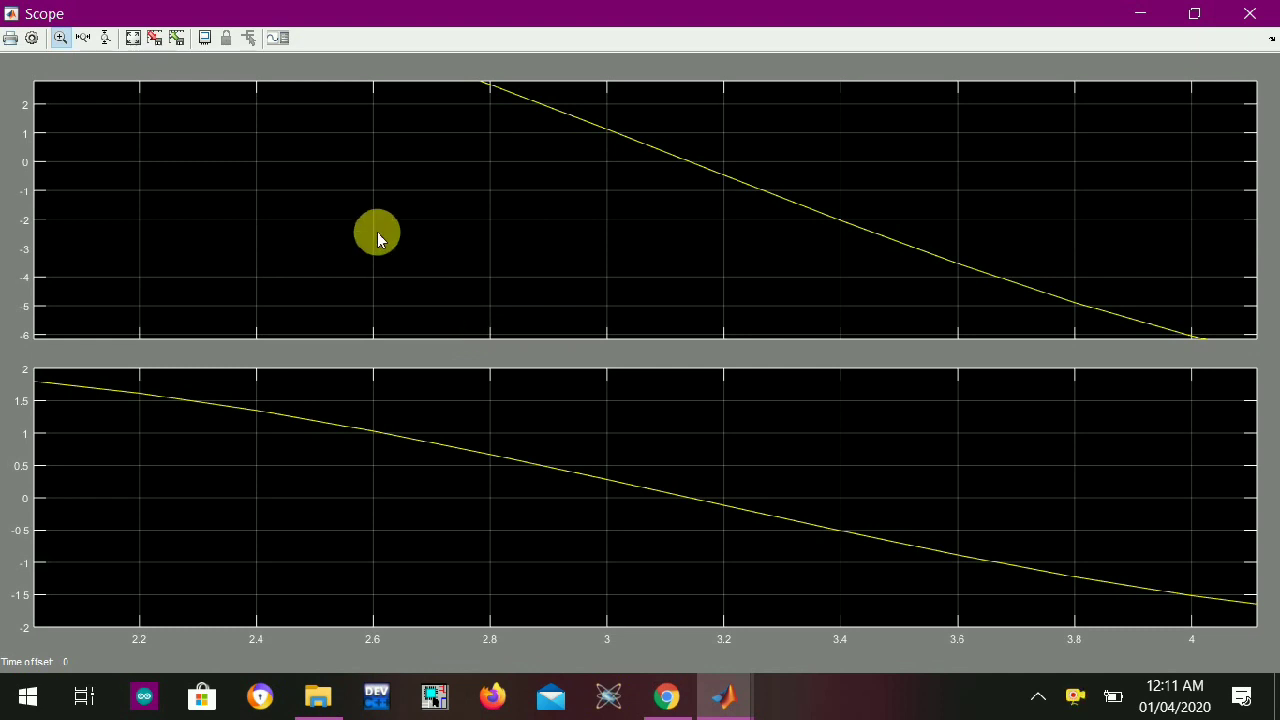
double_click(284, 236)
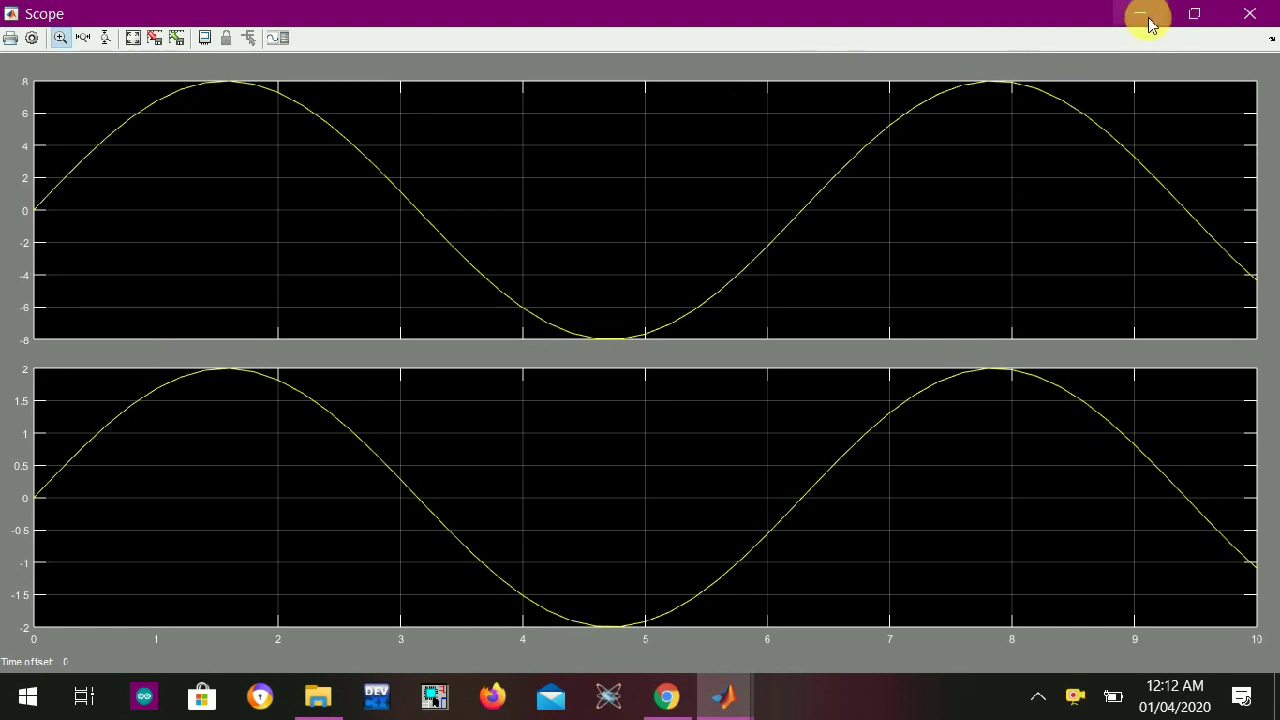
left_click(1250, 15)
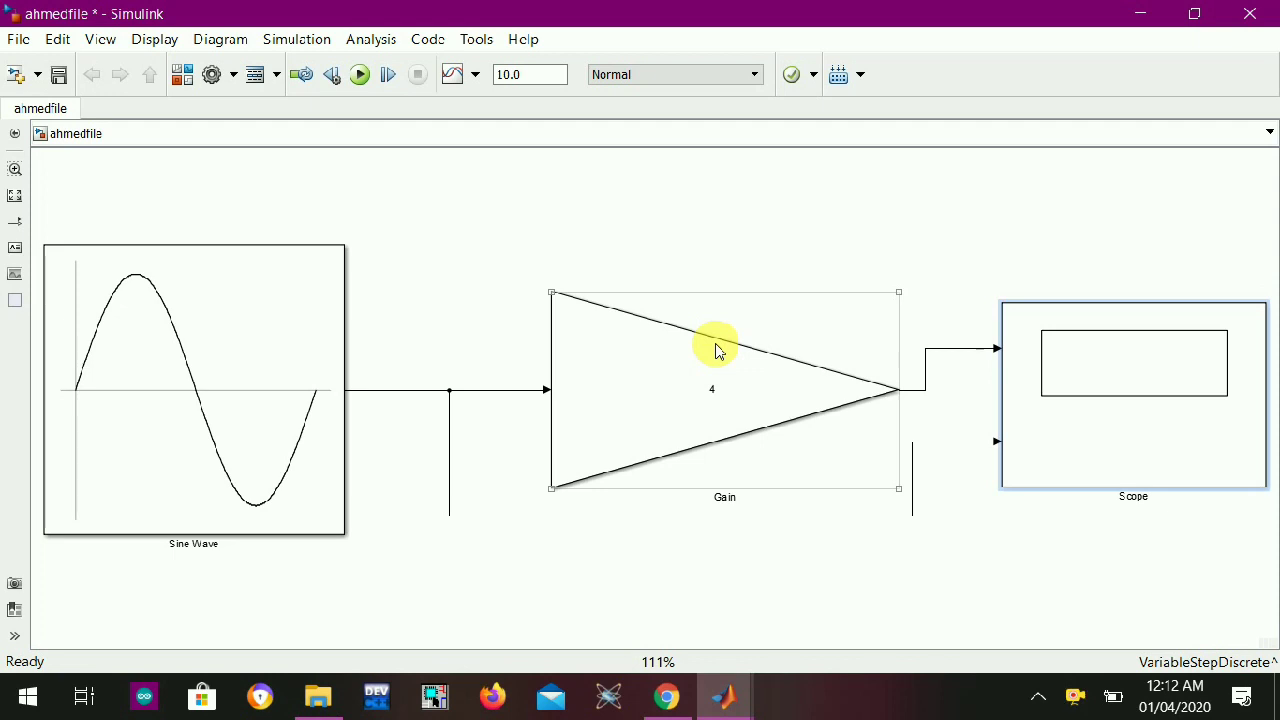
Insert a Dashboard Scope block in the empty area above the Gain block using a quick search for "dash"
left_click(863, 272)
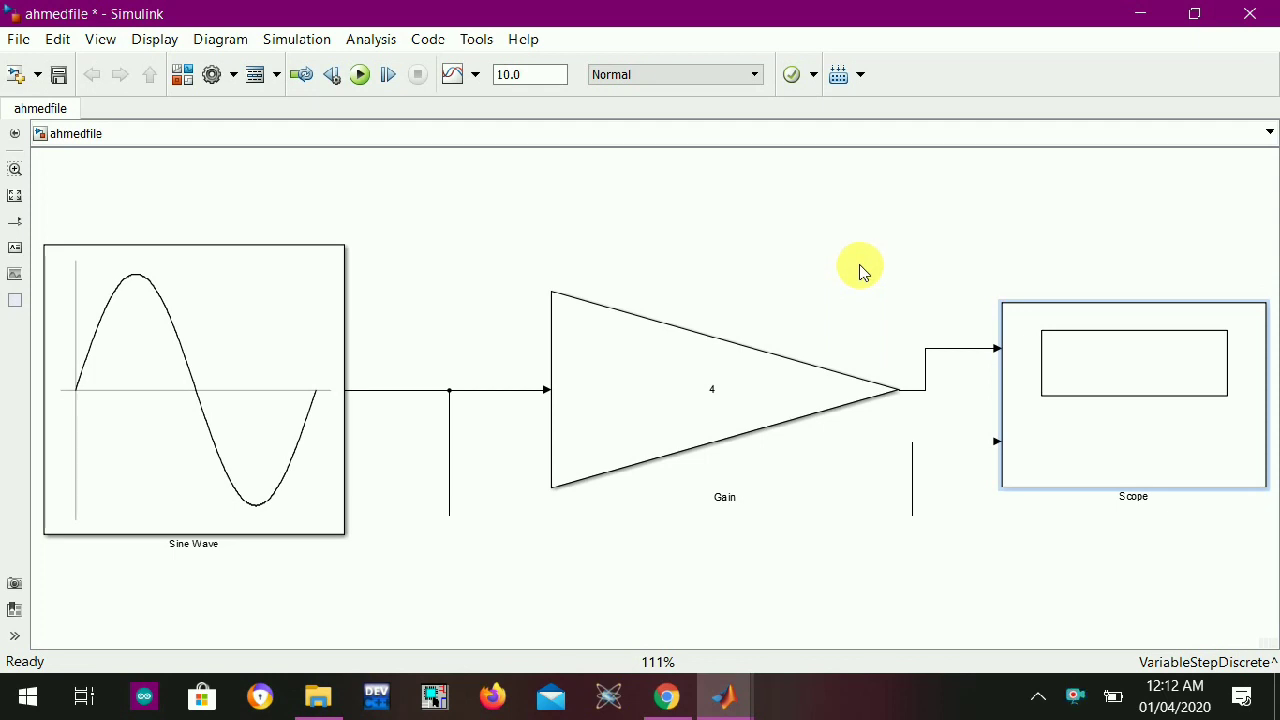
left_click_drag(820, 224, 846, 249)
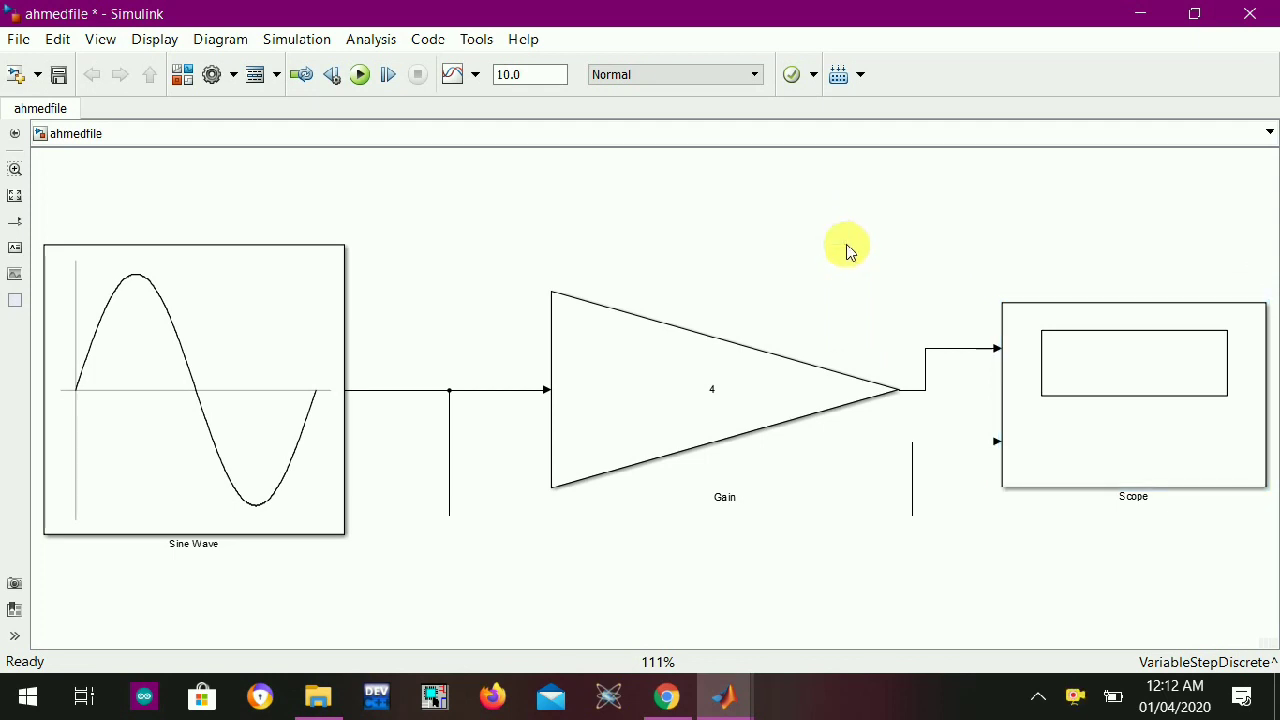
type("dash")
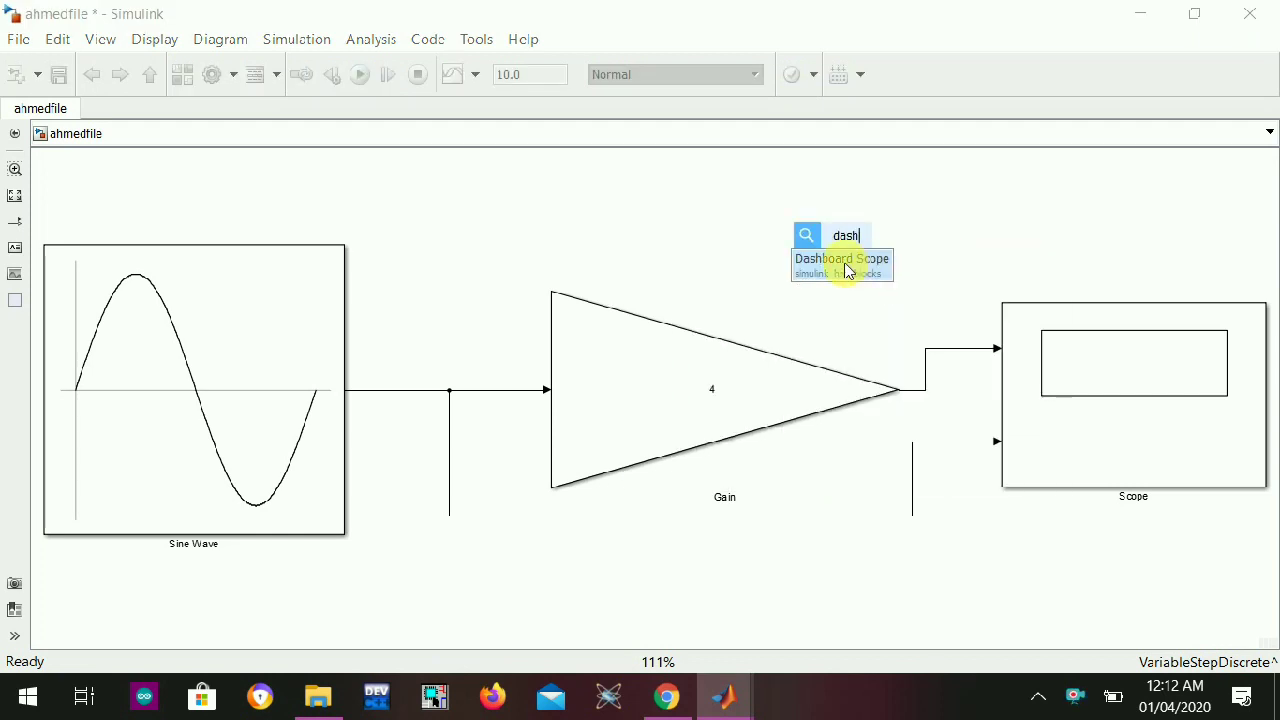
left_click(845, 268)
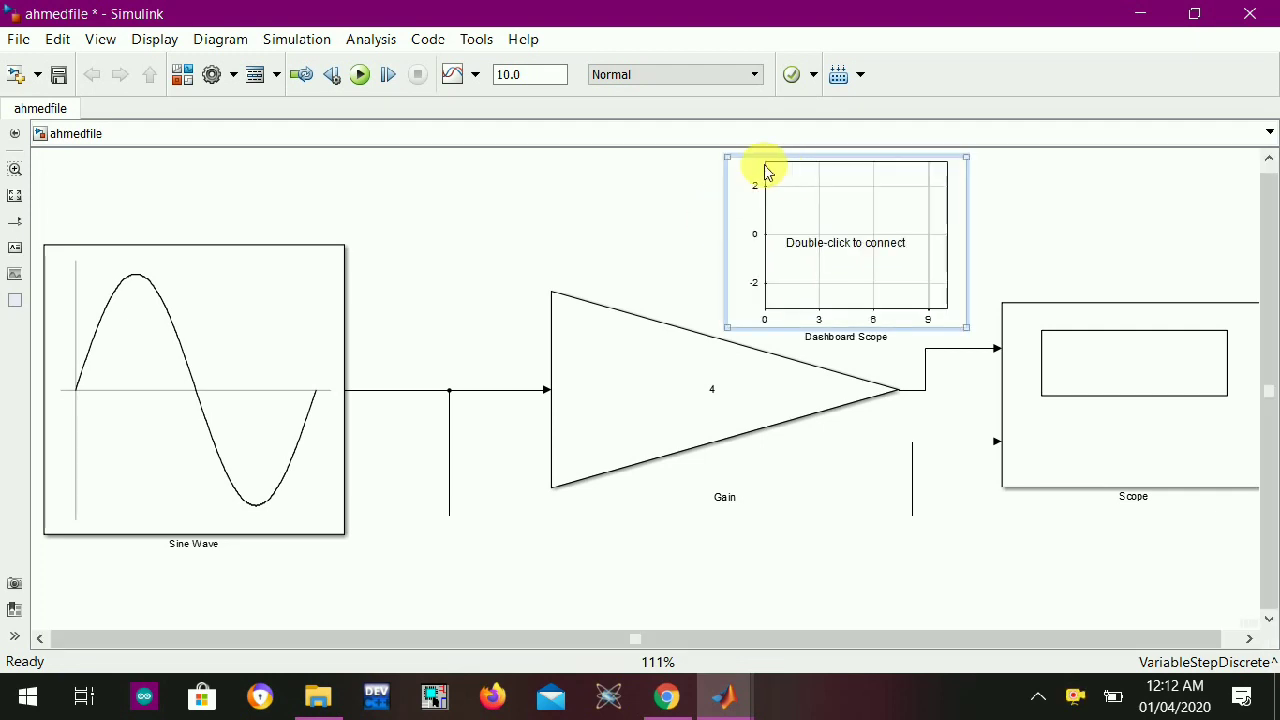
Open the Dashboard Scope's parameters and connect the Sine Wave:1 signal to it
double_click(845, 245)
left_click_drag(524, 8, 741, 89)
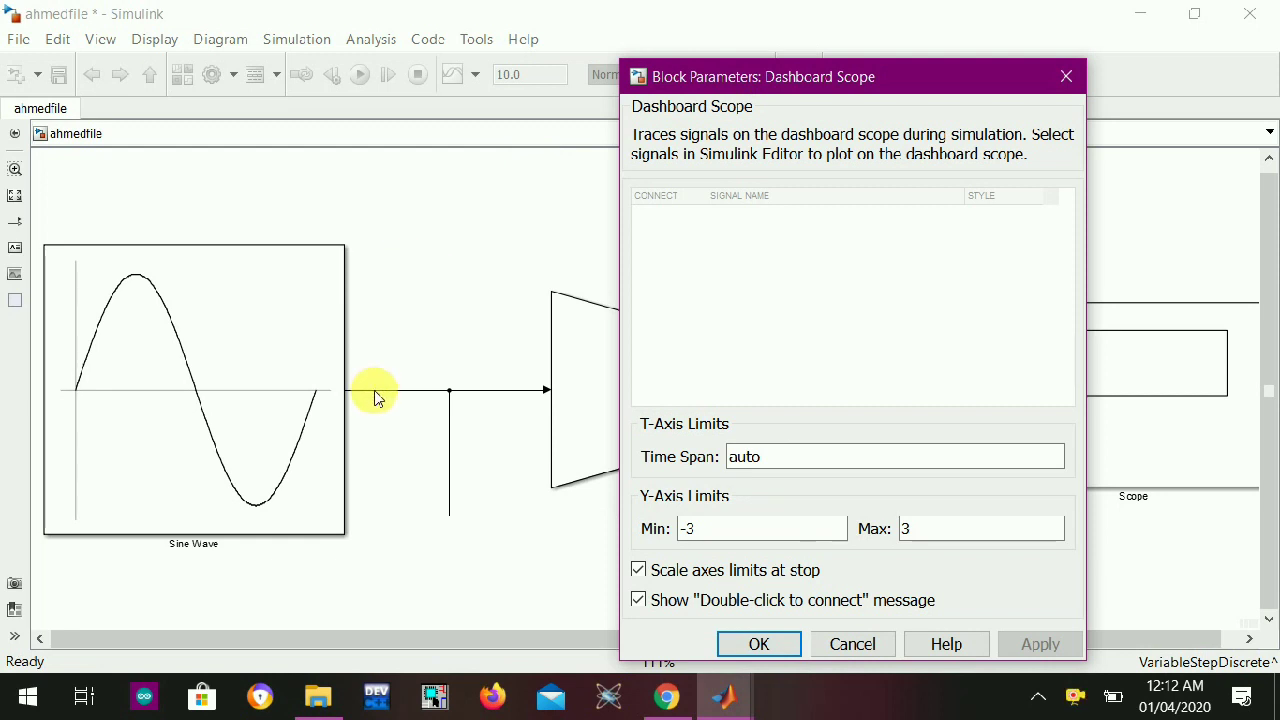
left_click(338, 395)
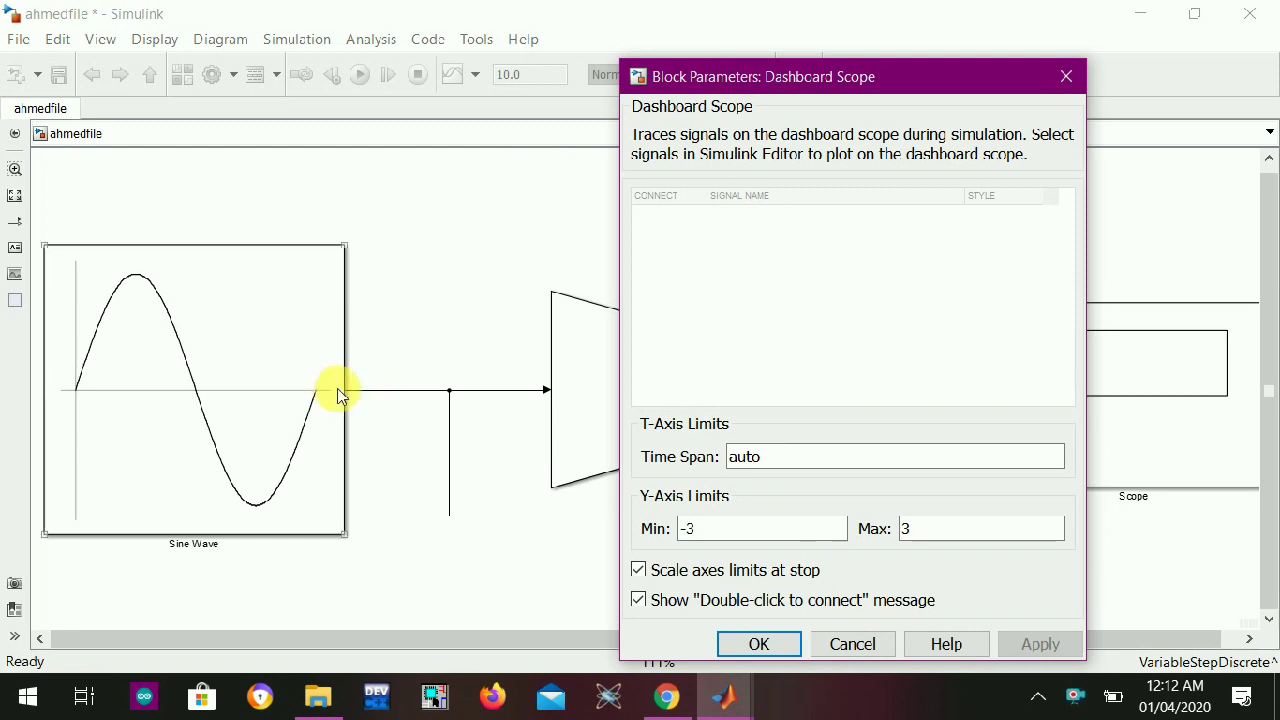
left_click(571, 395)
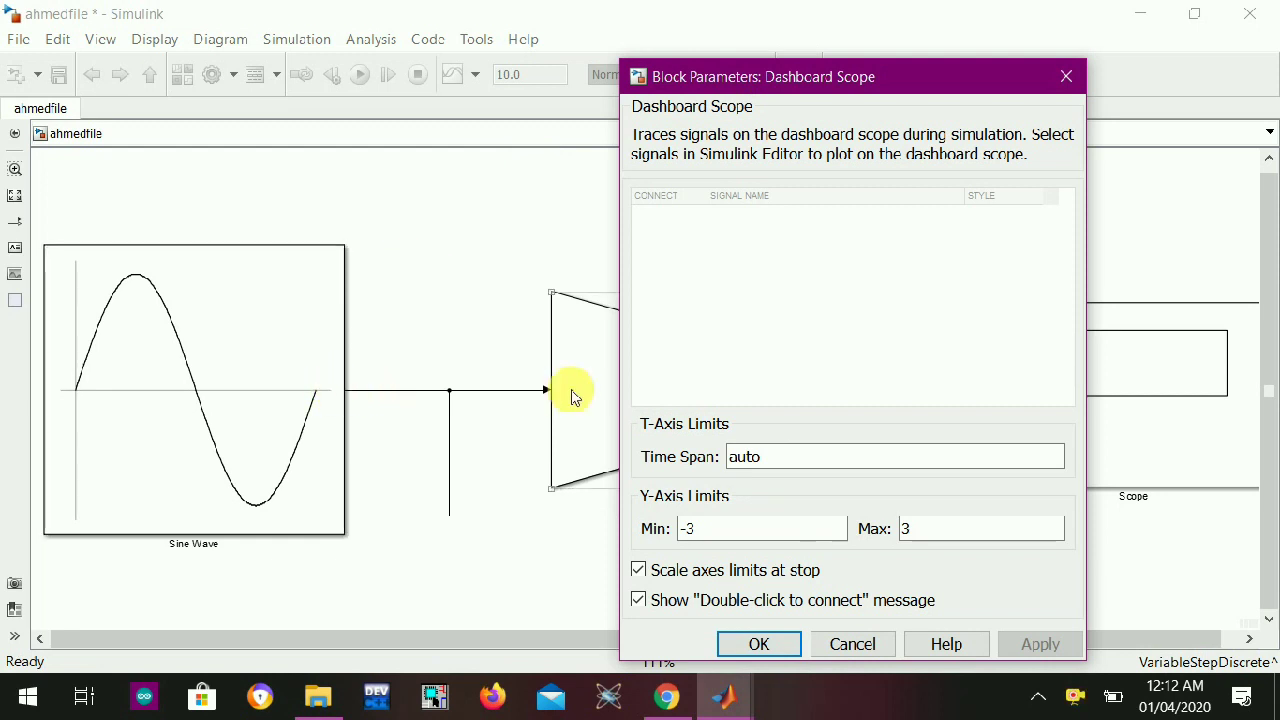
left_click(412, 395)
left_click(412, 395)
left_click(742, 370)
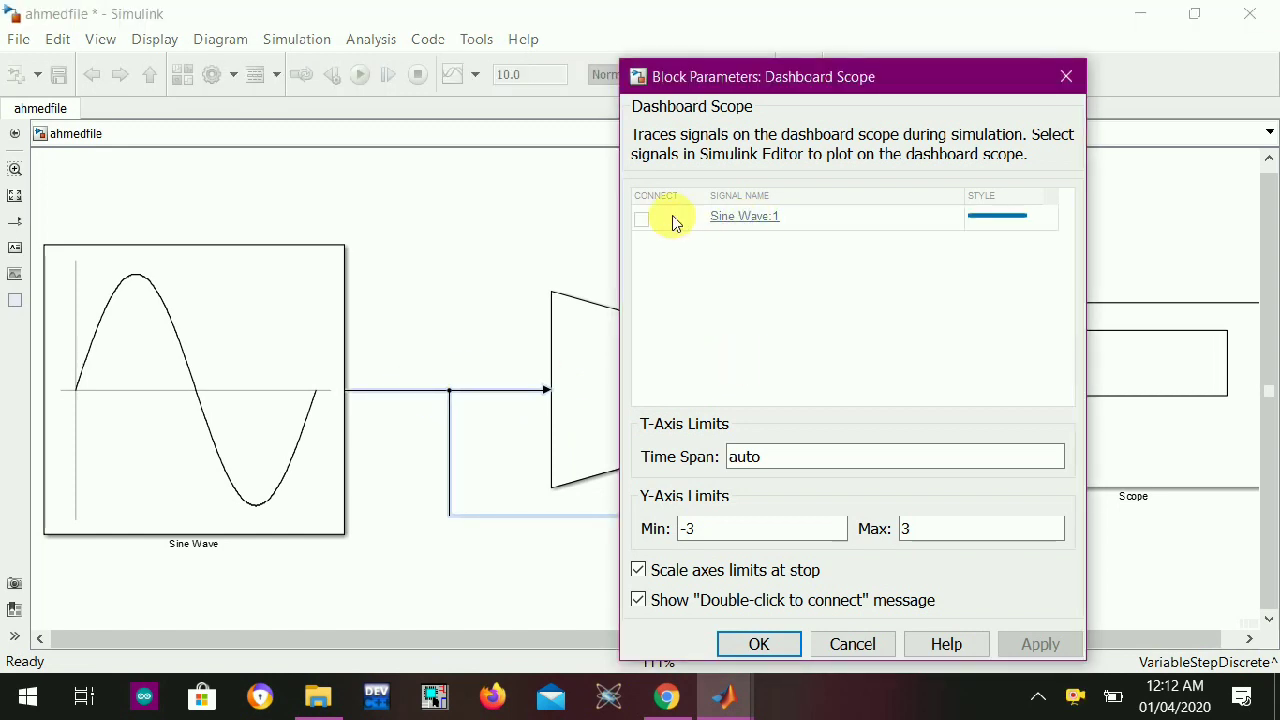
left_click(642, 222)
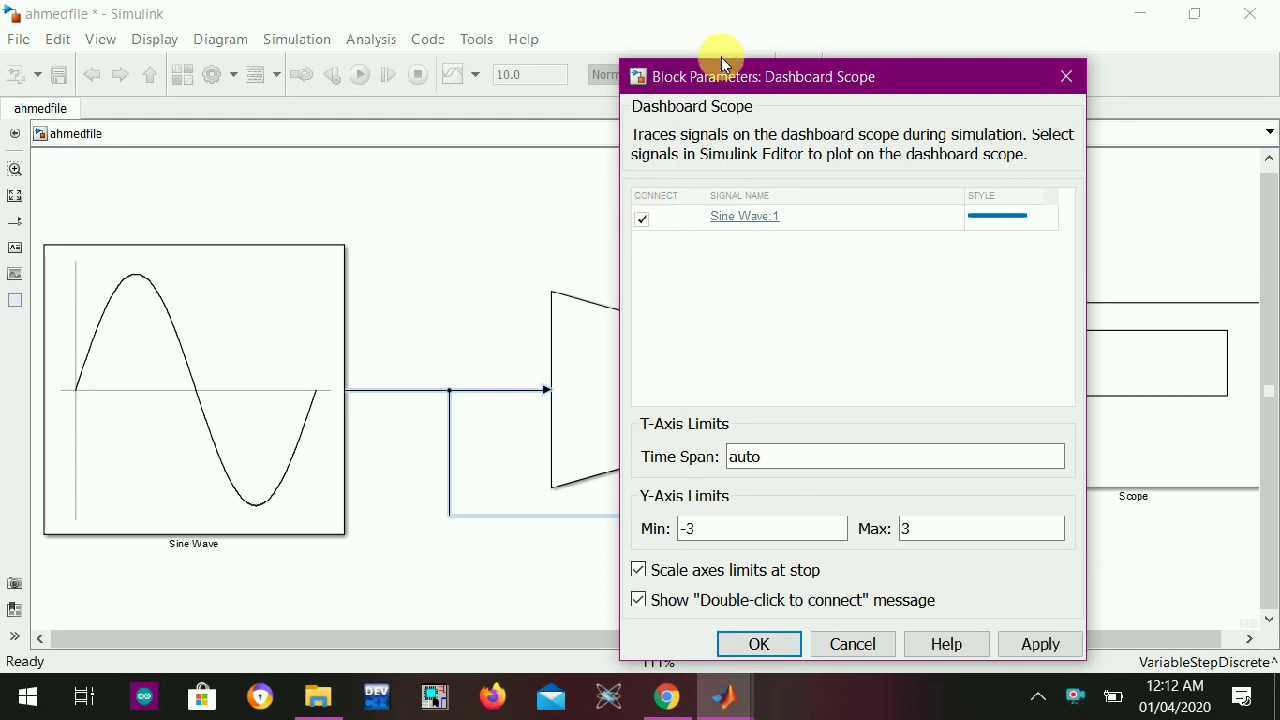
Connect the Gain:1 output signal to the Dashboard Scope as well and accept its parameters
left_click_drag(674, 77, 252, 69)
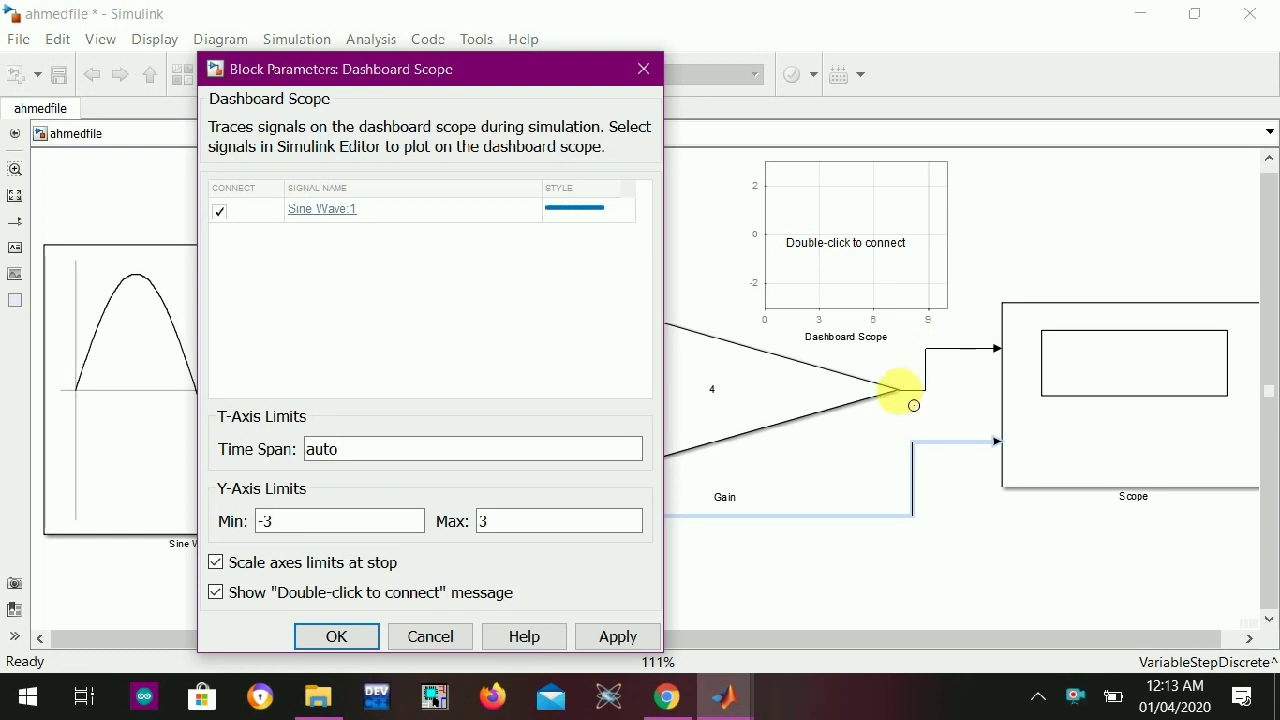
left_click(937, 352)
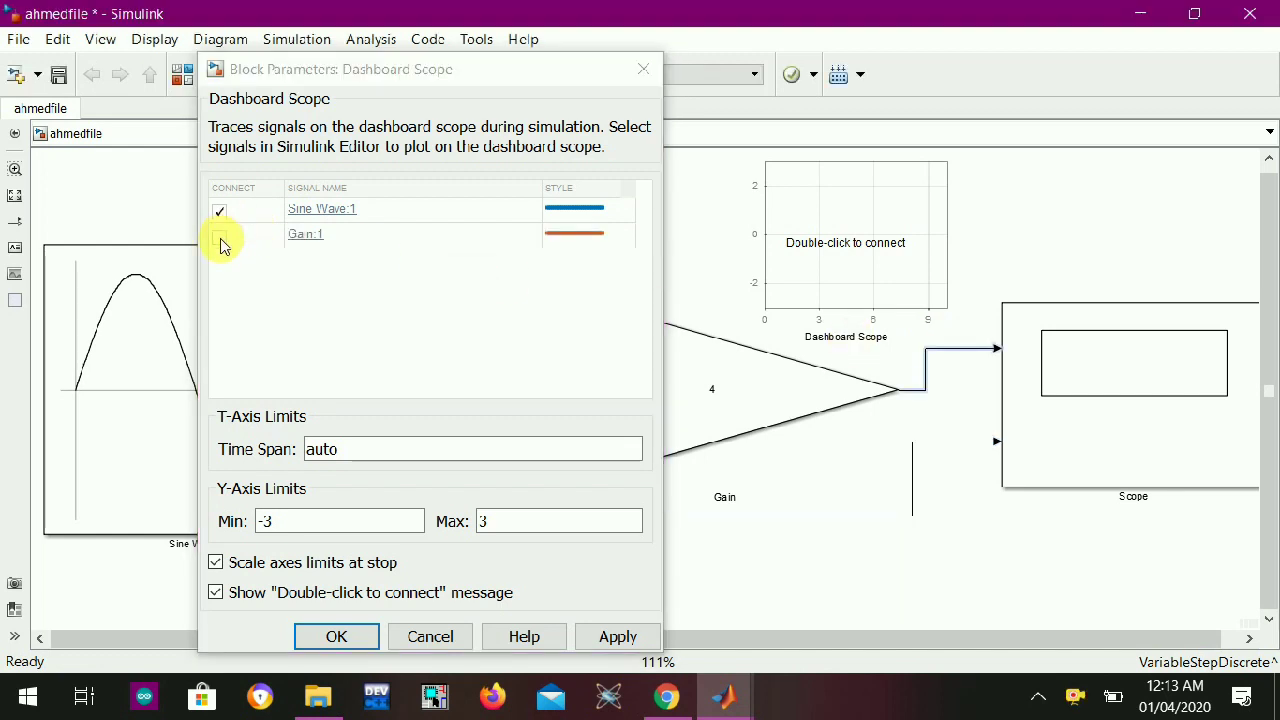
left_click(220, 239)
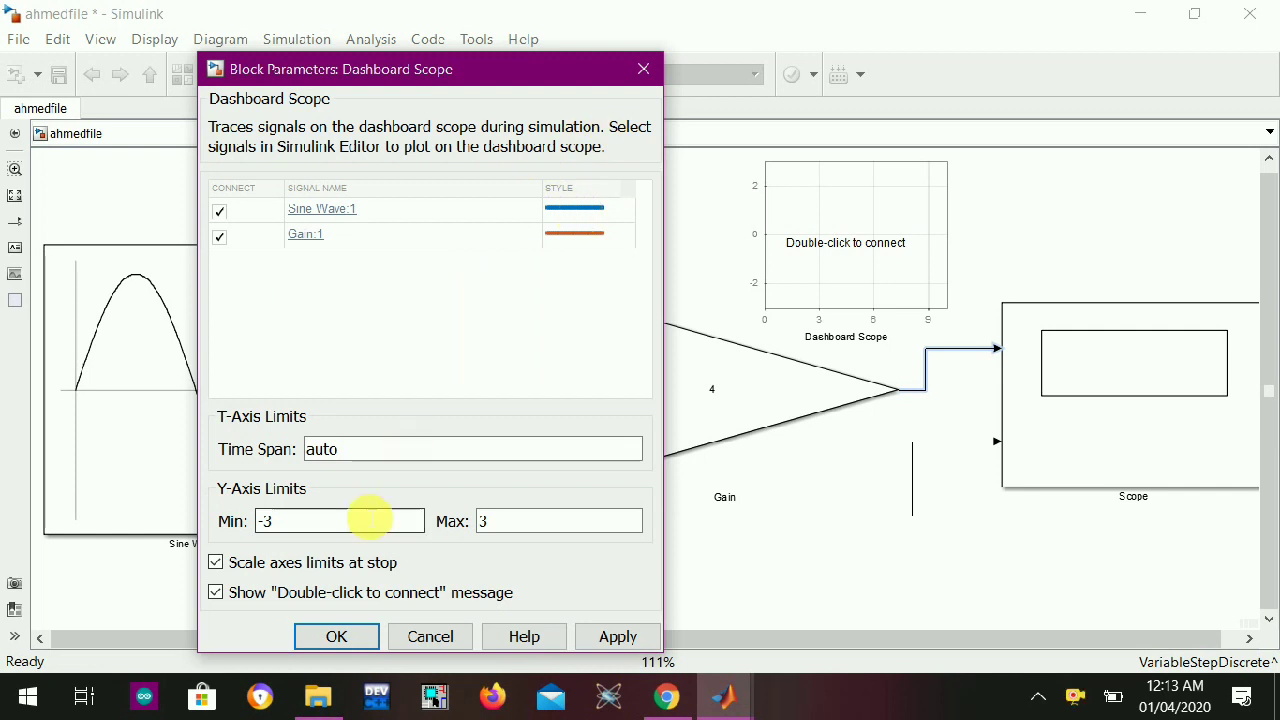
left_click(336, 636)
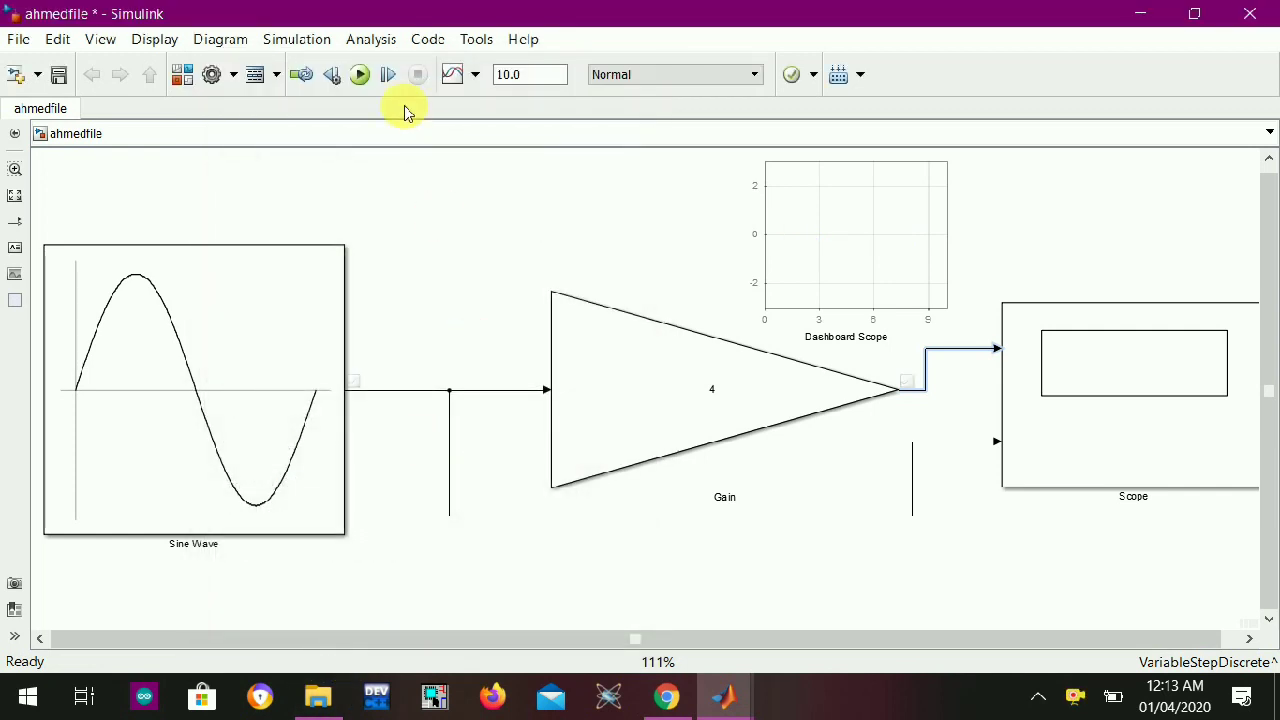
Run the simulation and enlarge the Dashboard Scope from its lower-right corner until it reaches over the Scope block
left_click(359, 76)
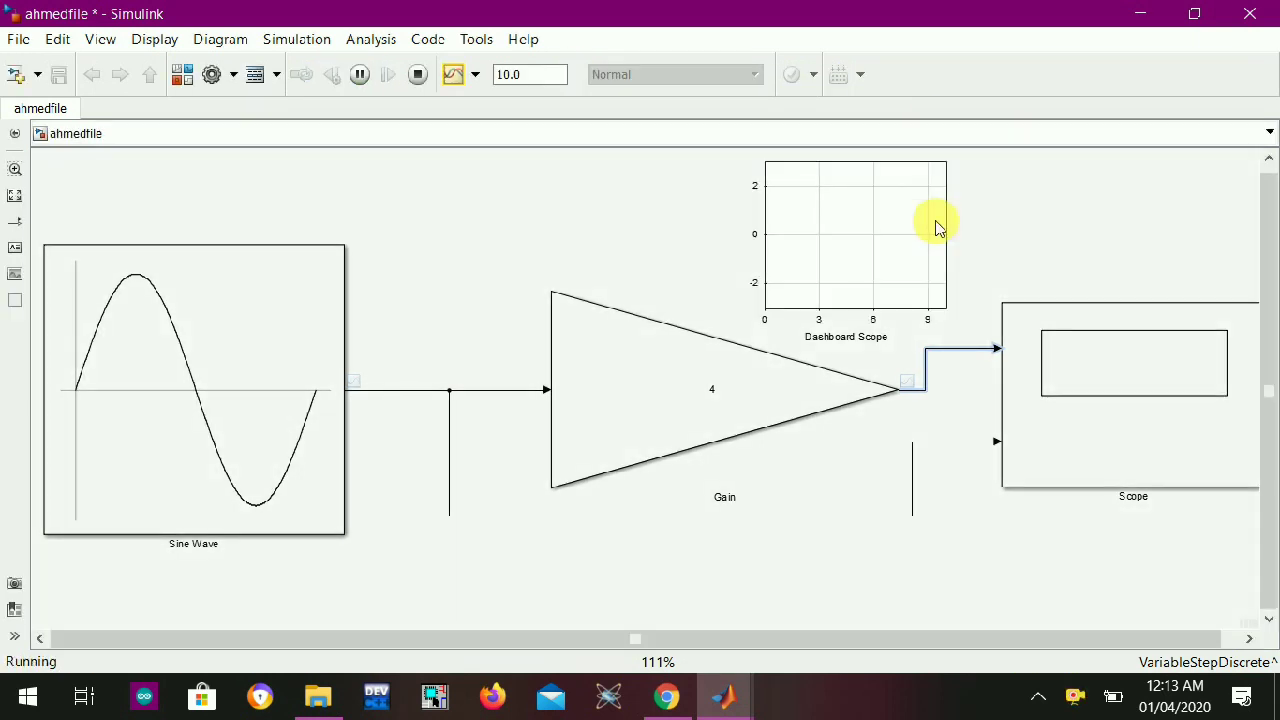
left_click(846, 214)
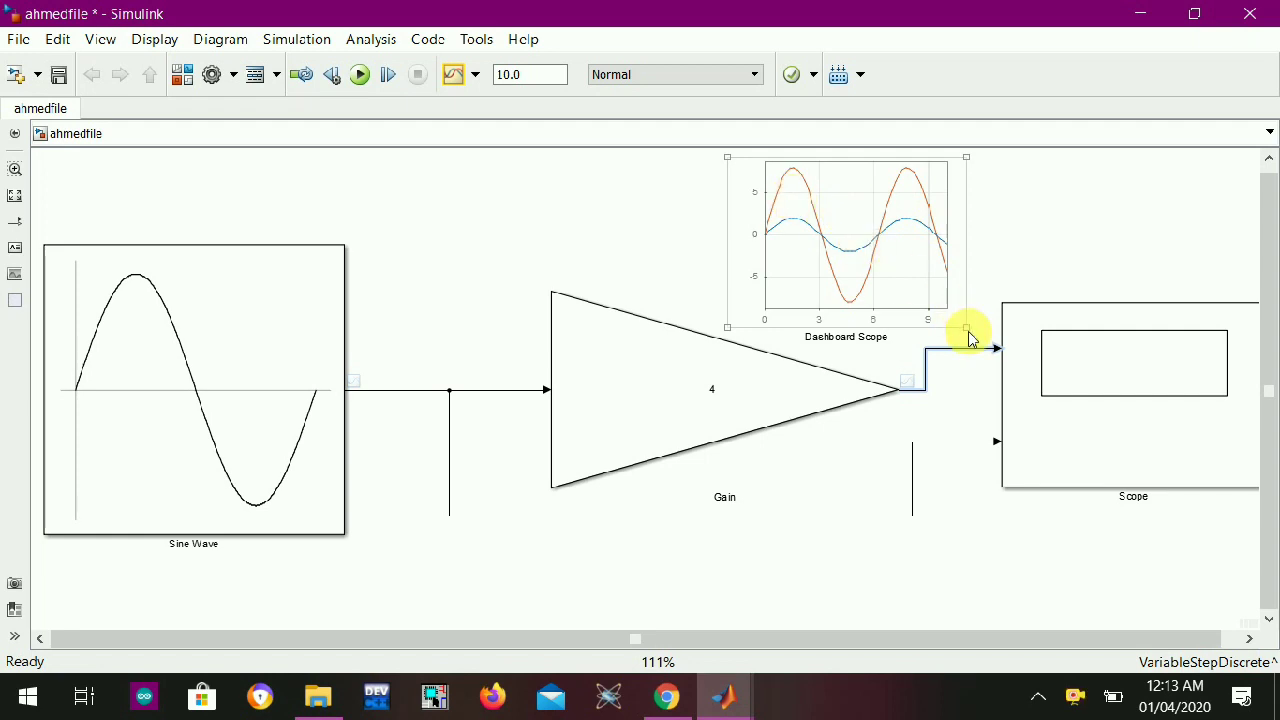
left_click_drag(971, 333, 1140, 478)
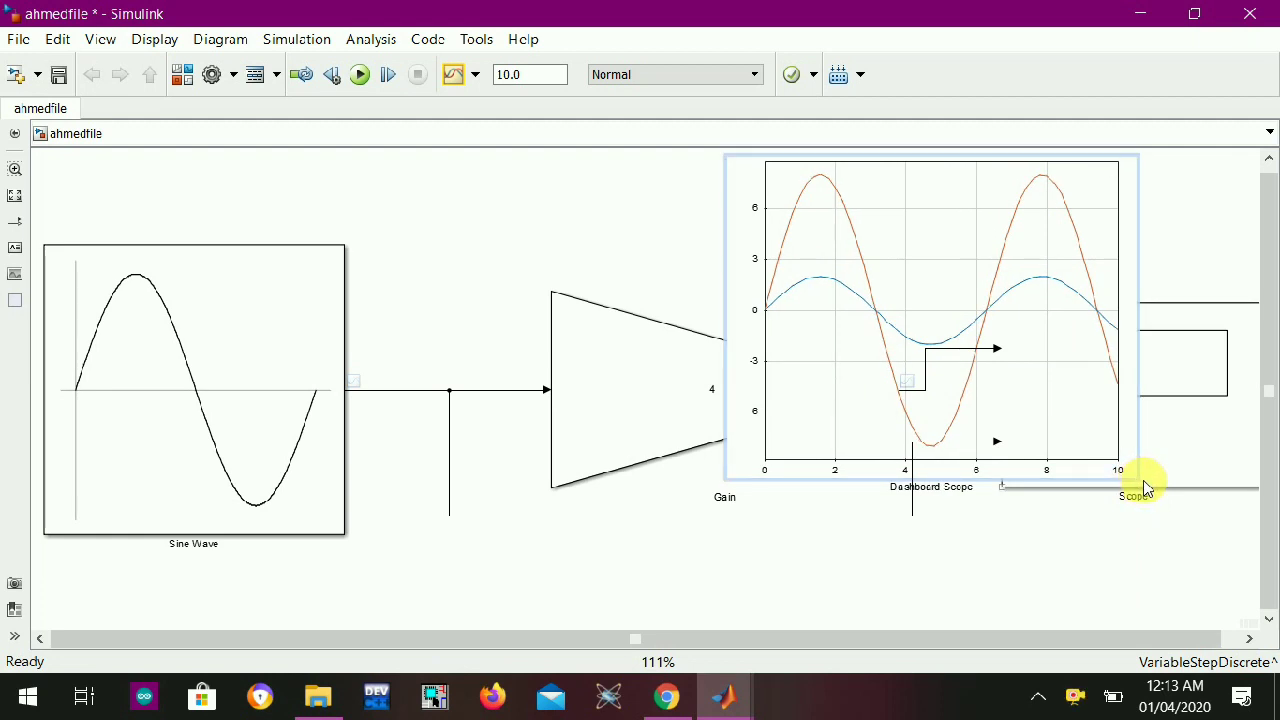
Move the Dashboard Scope into the empty area above the Gain block and enlarge it from its lower-right corner
left_click_drag(913, 170, 622, 139)
left_click_drag(654, 260, 655, 305)
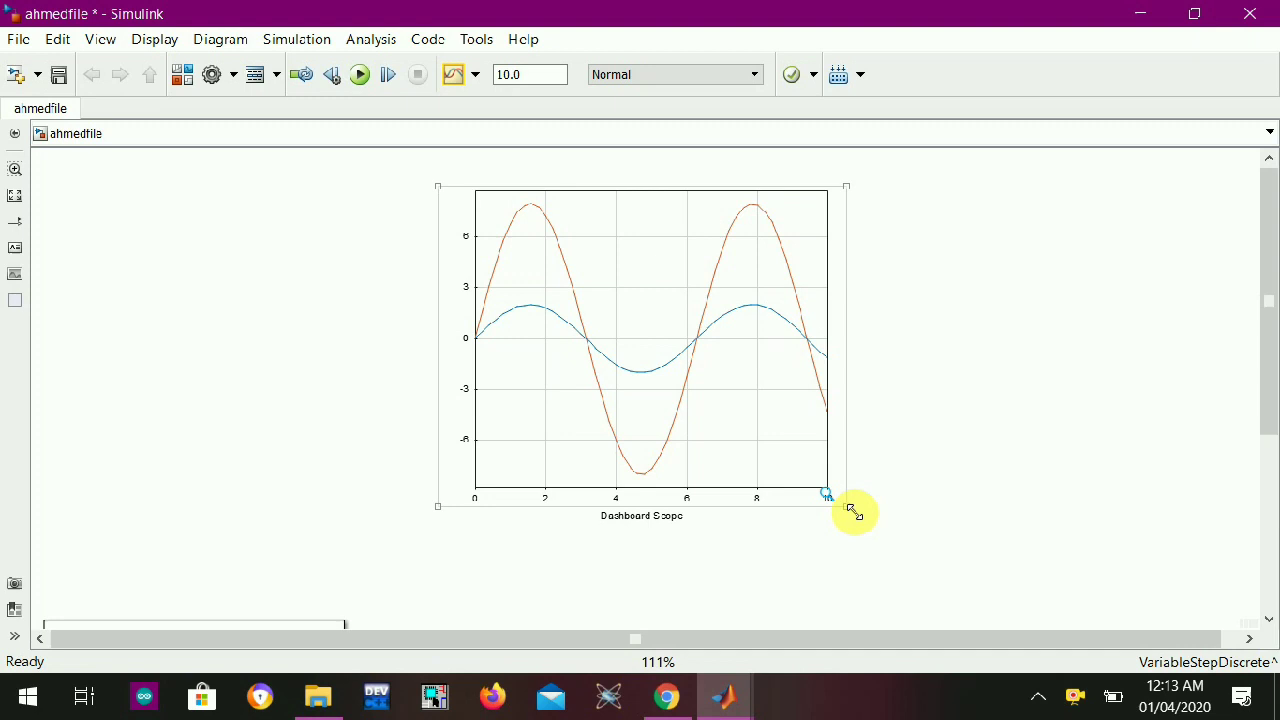
left_click_drag(851, 511, 1037, 594)
double_click(1036, 595)
left_click(1083, 612)
left_click(1022, 587)
left_click_drag(1040, 600, 964, 466)
left_click_drag(1272, 428, 1258, 335)
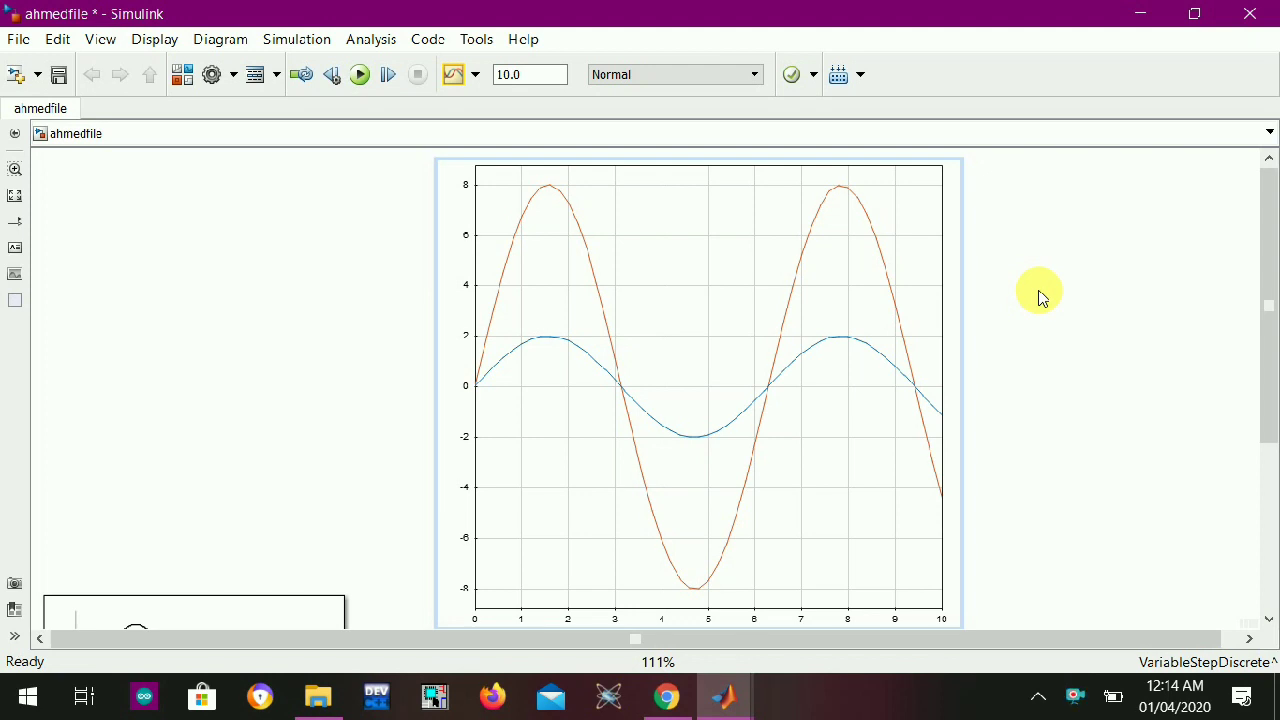
Open the Scope block's plots and check its general parameters, such as the number of axes and time range, without changing them
left_click_drag(1264, 251, 1270, 450)
double_click(1100, 422)
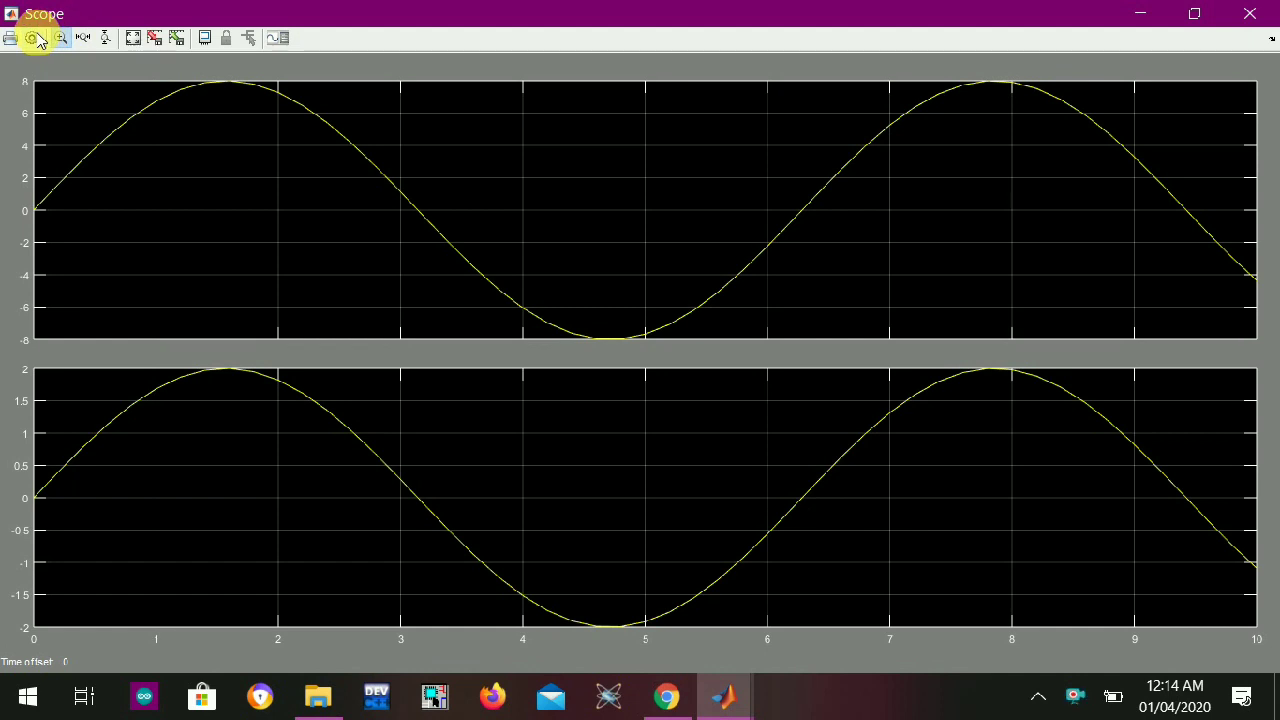
left_click(34, 38)
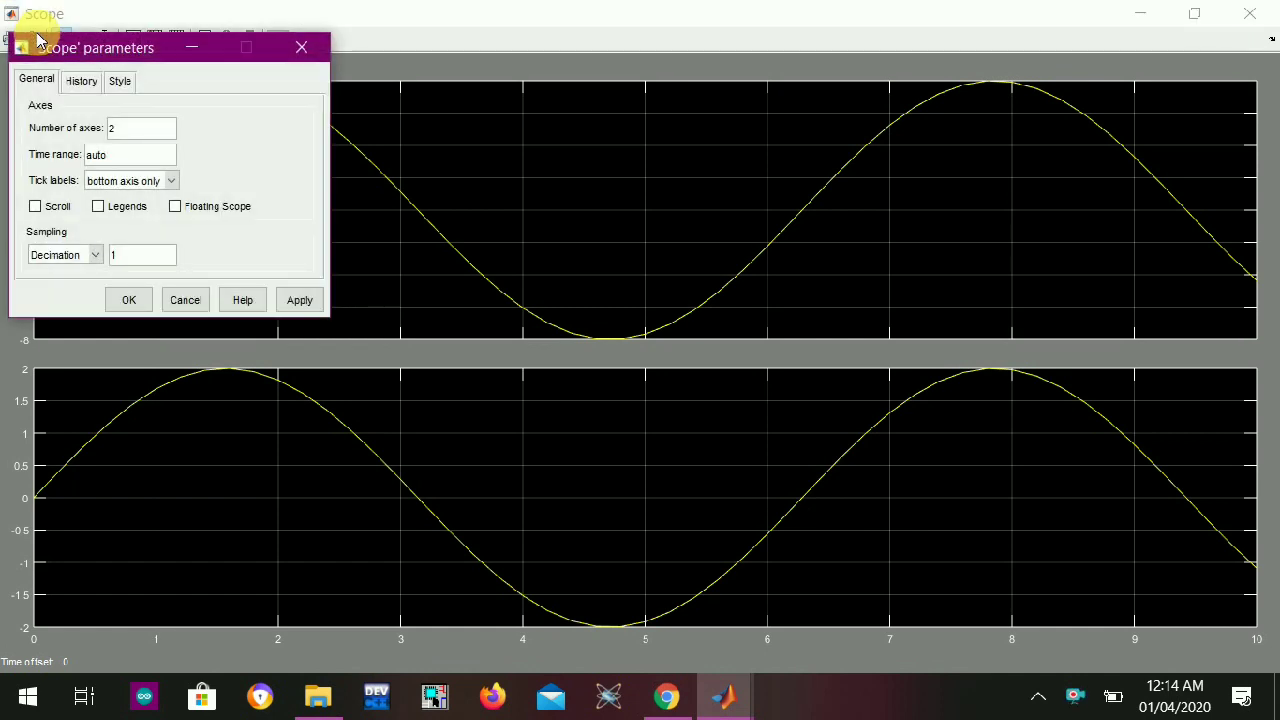
left_click(301, 47)
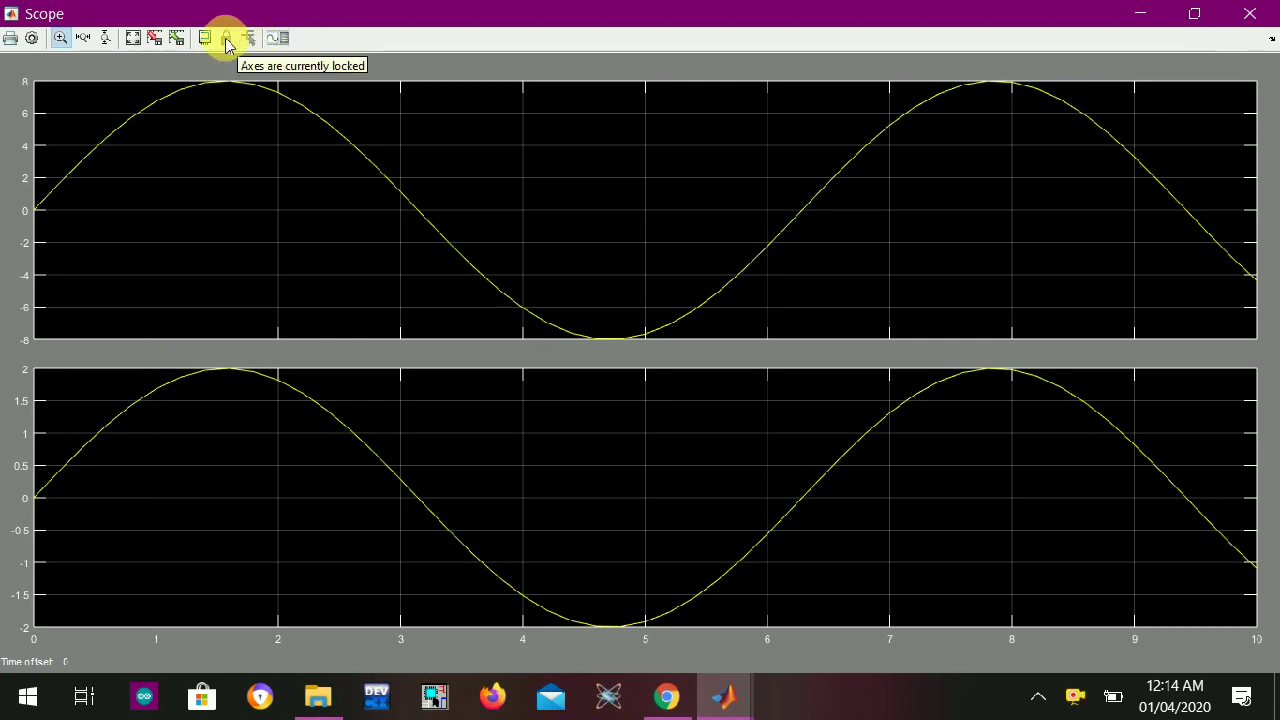
Review the Scope's style and history parameters, leave them as they are, and close the Scope
left_click(31, 38)
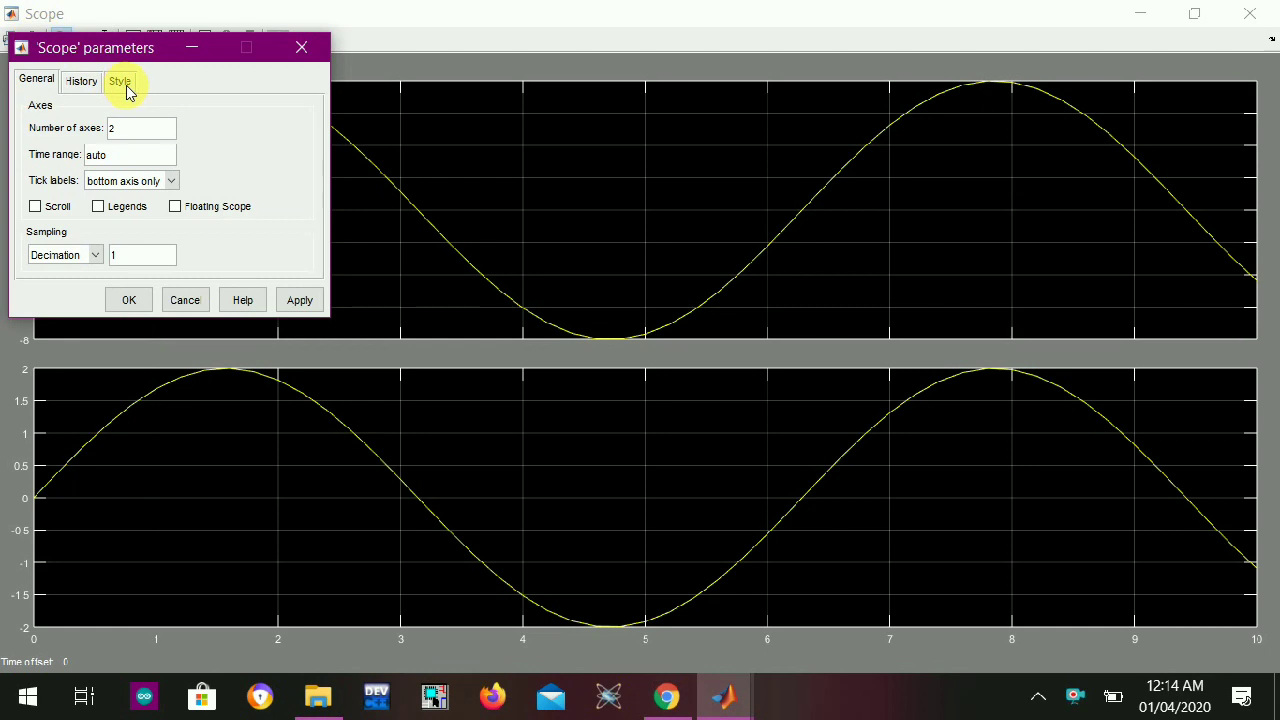
left_click(124, 84)
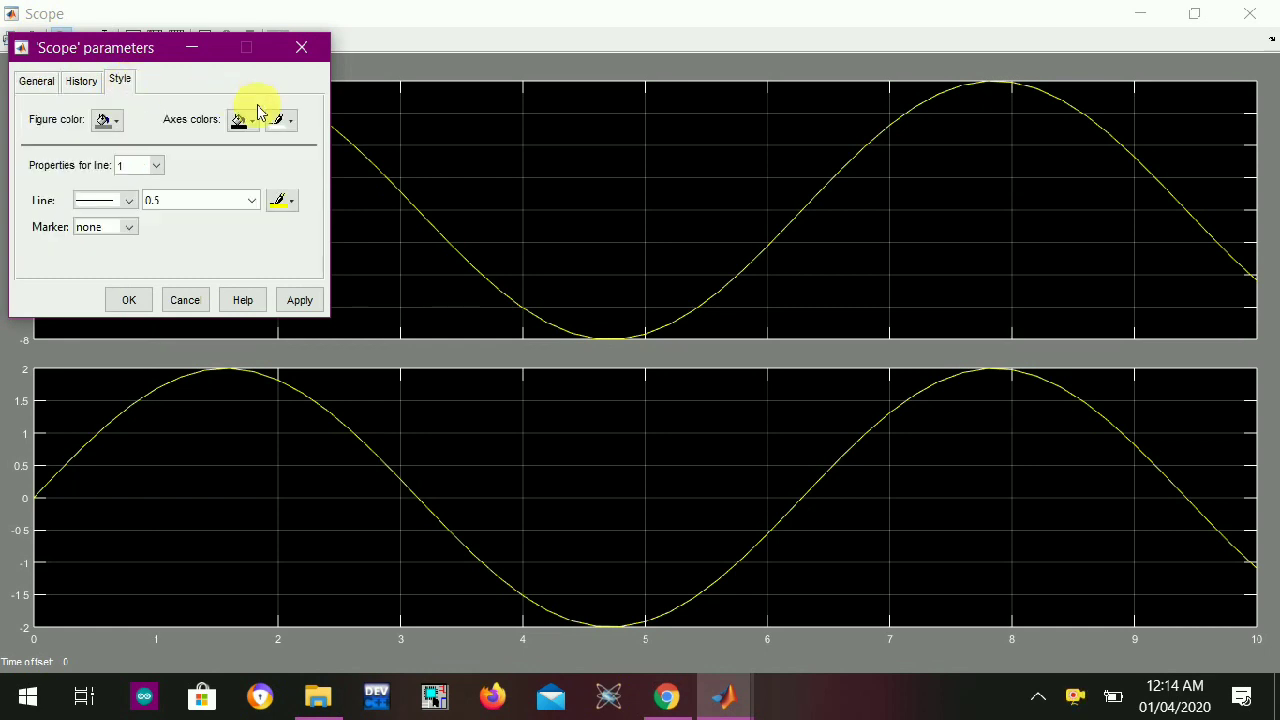
left_click(74, 84)
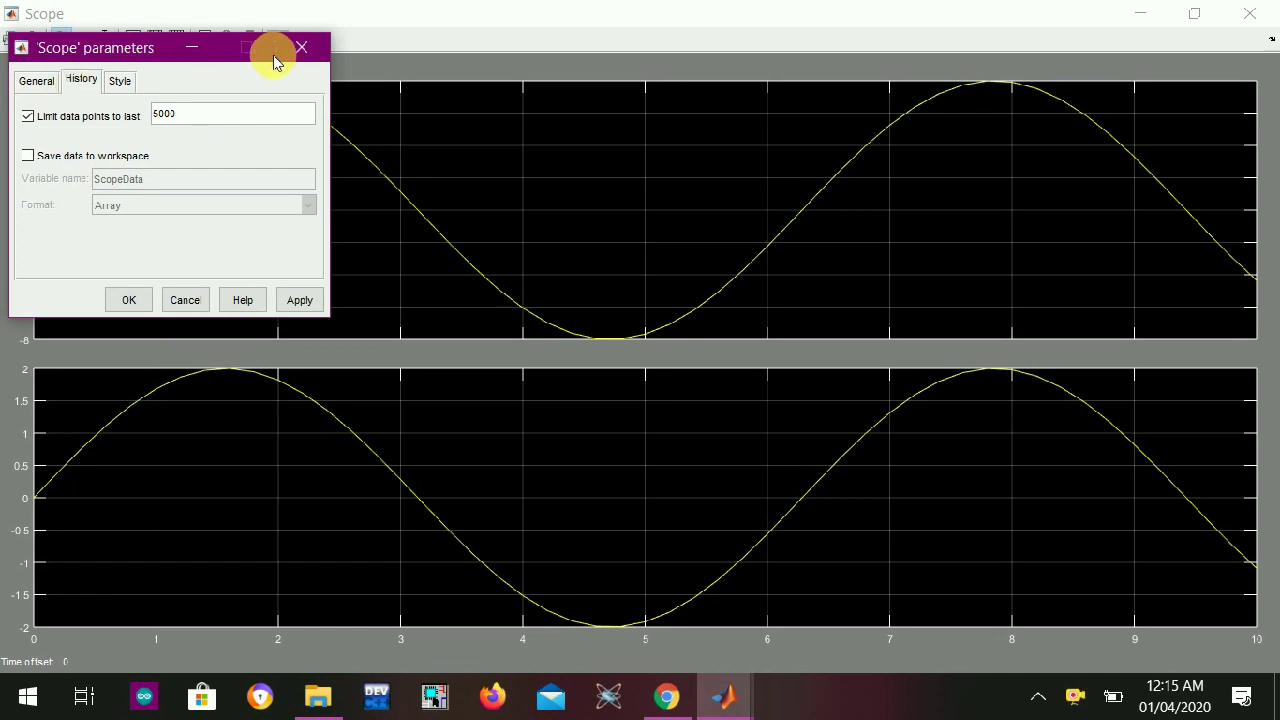
left_click(304, 46)
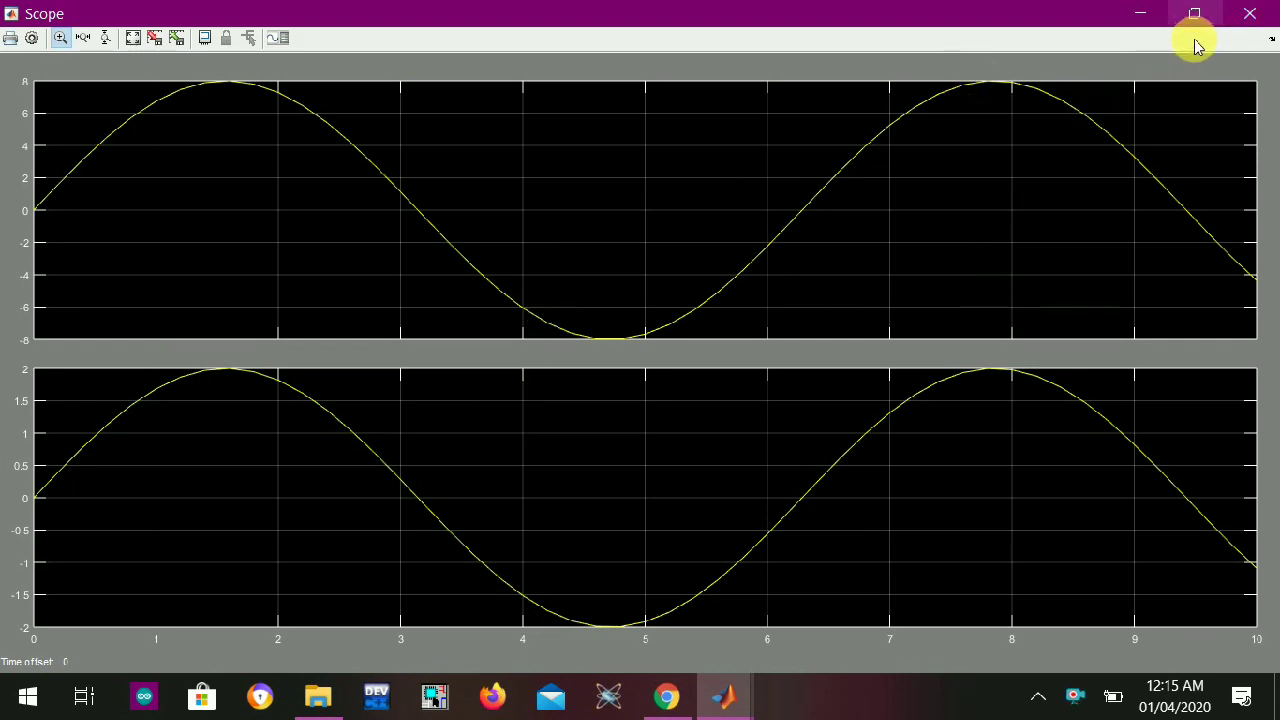
left_click(1249, 13)
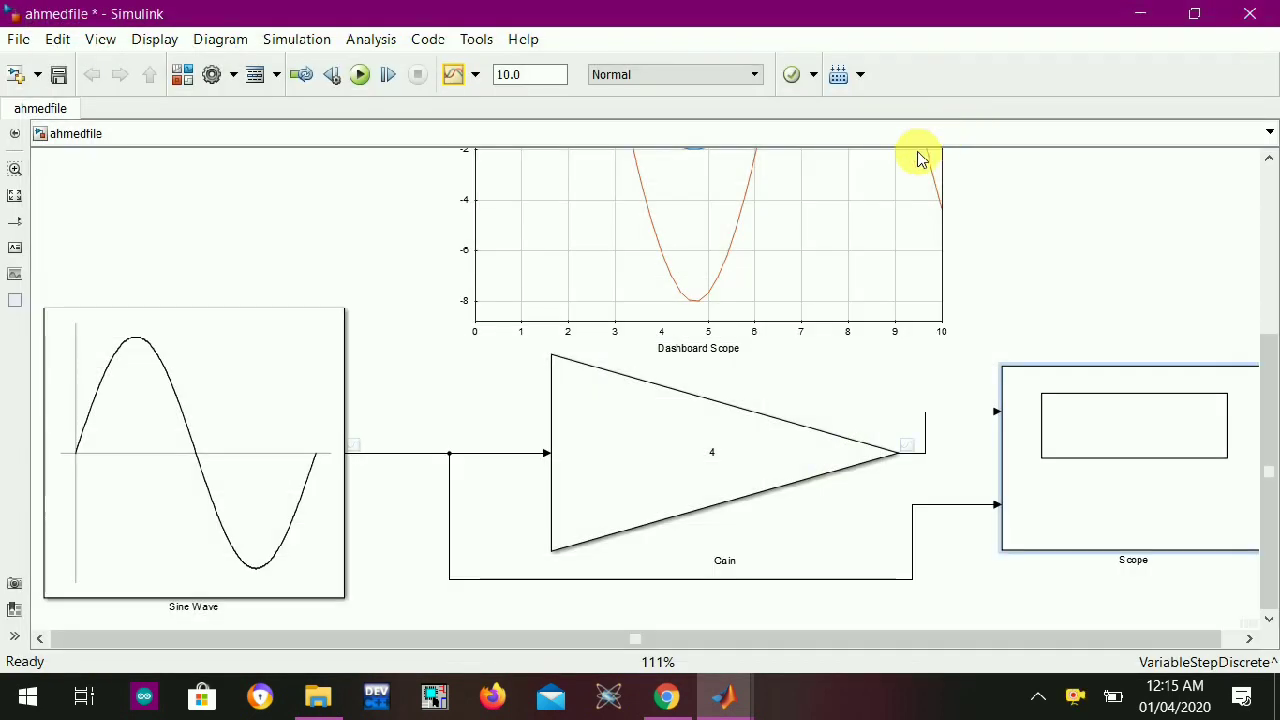
Examine the two signals in the Dashboard Scope and return to the block diagram below it
left_click_drag(1270, 412, 1260, 243)
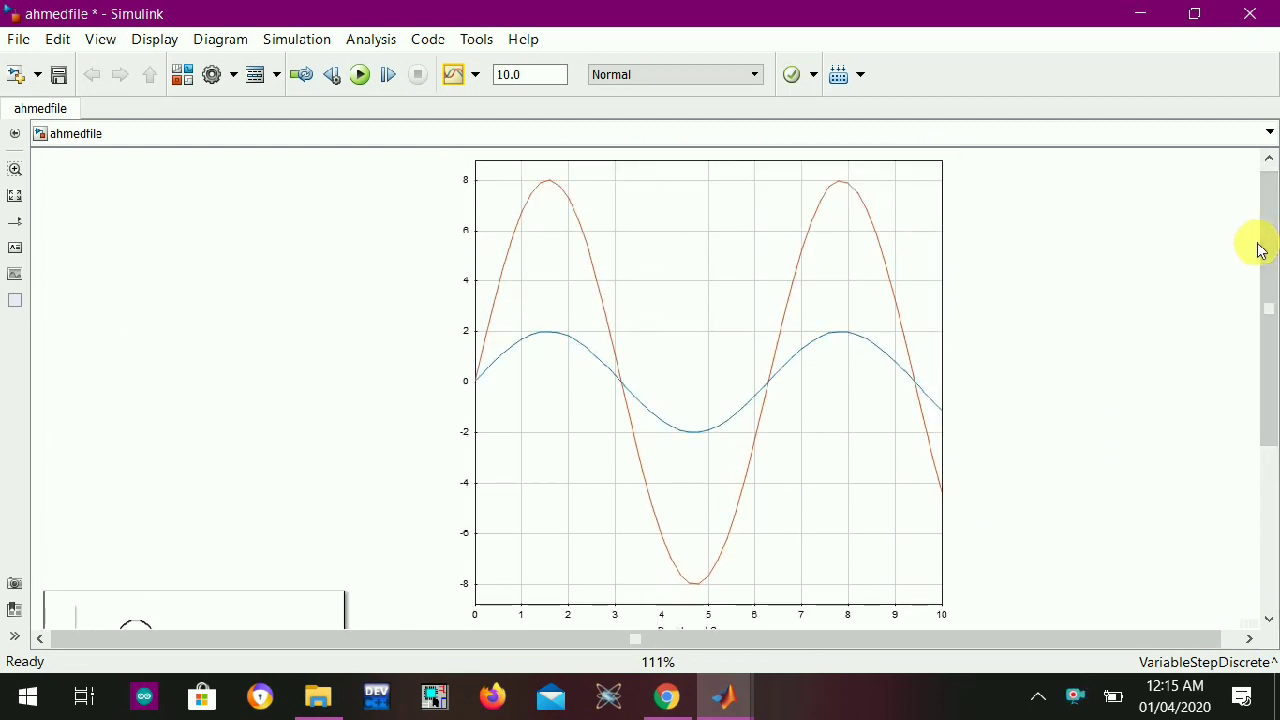
left_click(770, 290)
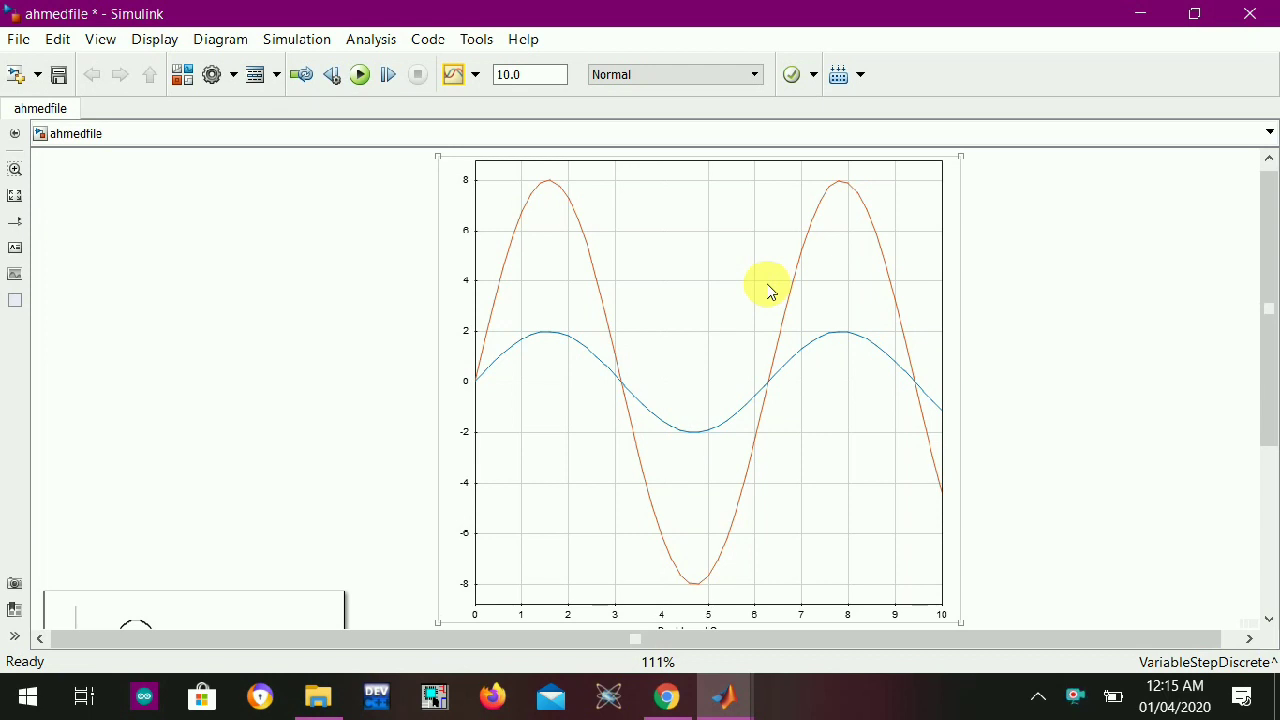
left_click_drag(1273, 428, 1273, 595)
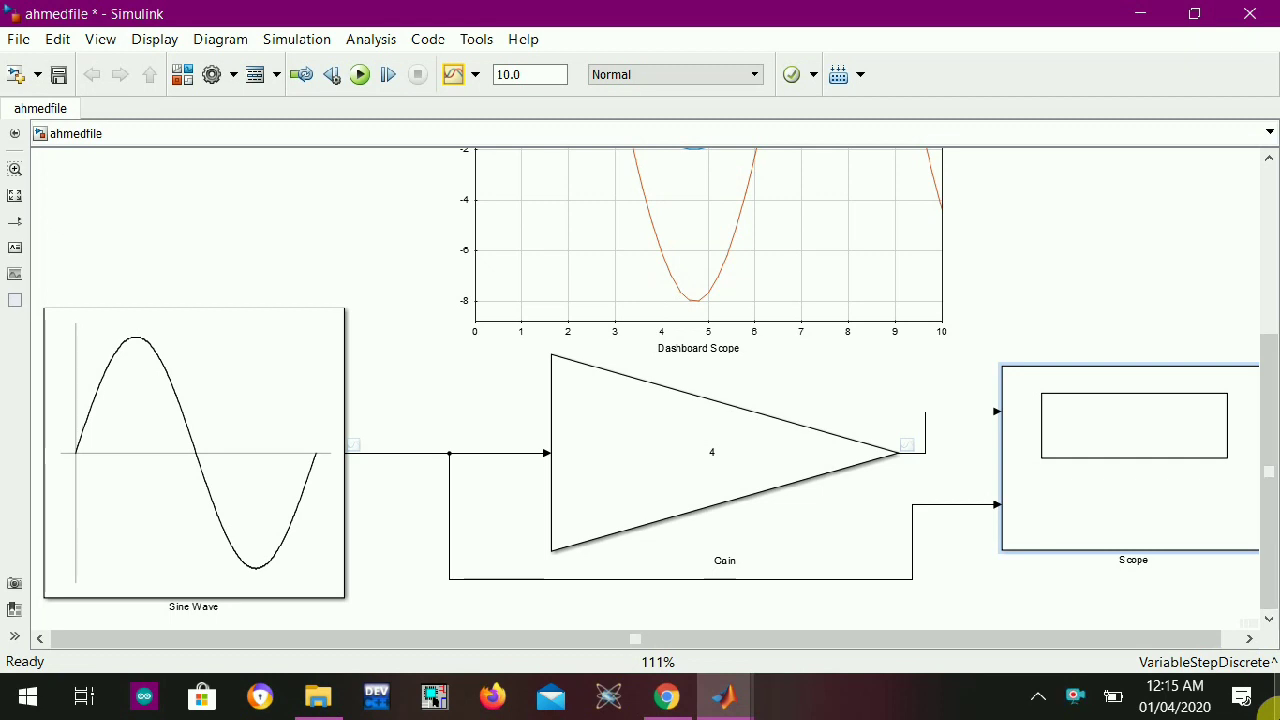